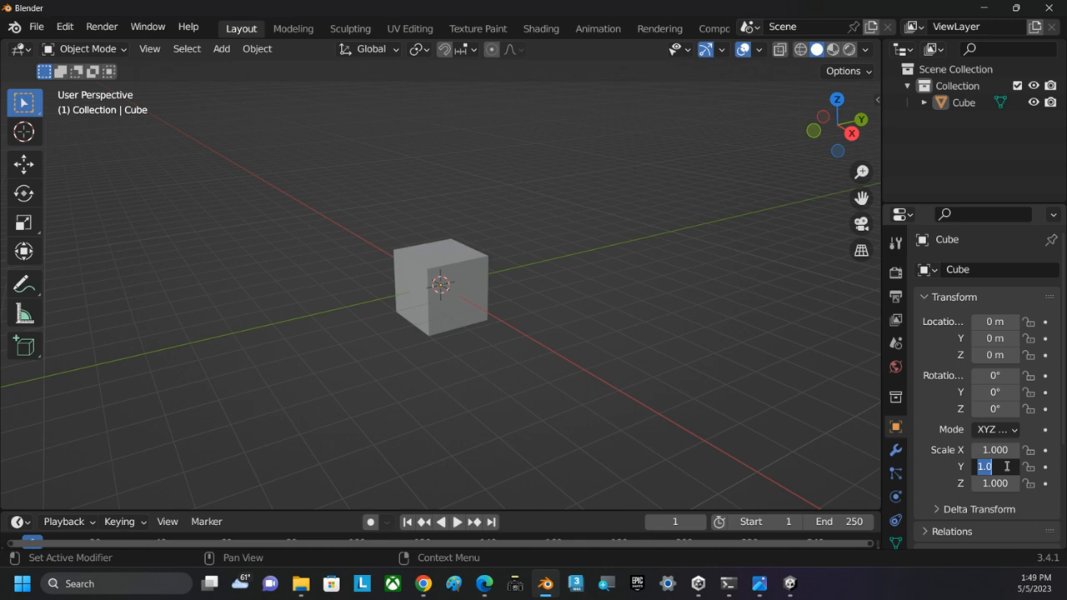
# Step: Set the cube's Y scale to 3.5, then switch to Edit Mode with face selection
pyautogui.press('Return')
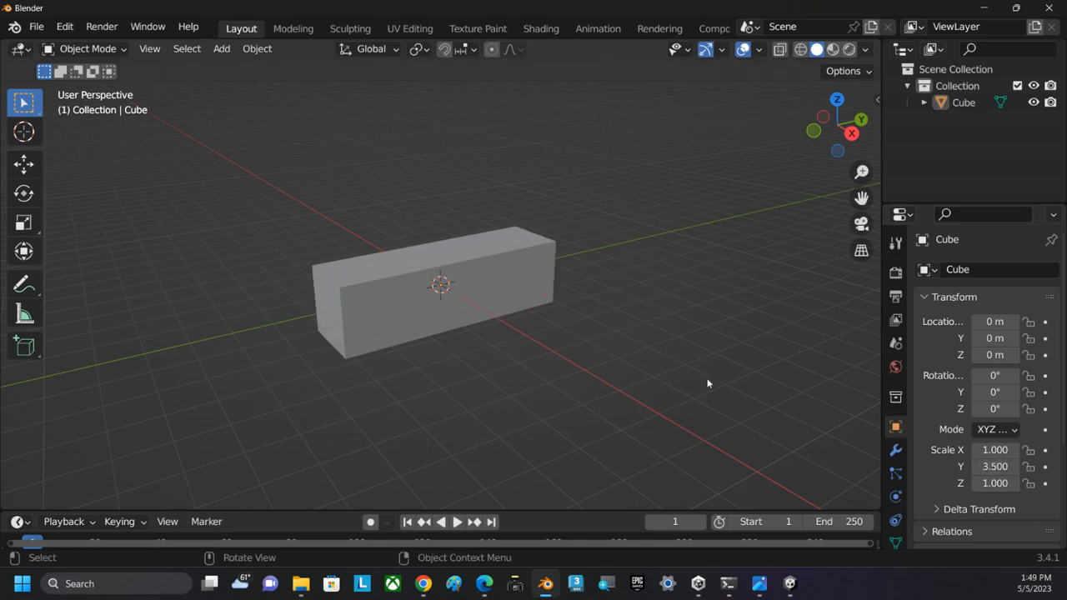
pyautogui.moveTo(708, 381); pyautogui.dragTo(467, 329, button='middle')
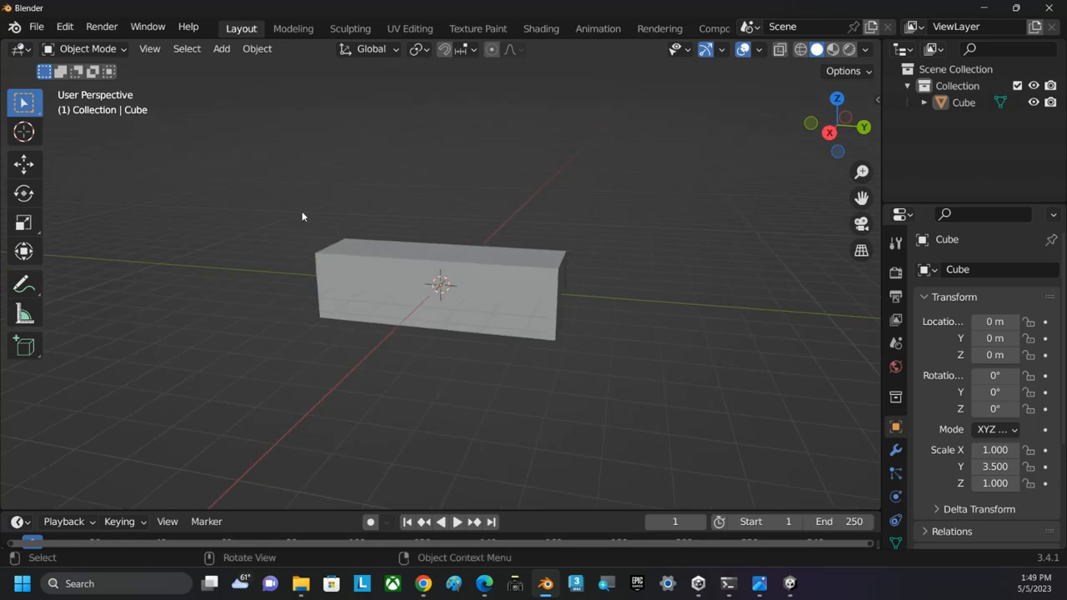
pyautogui.click(100, 52)
pyautogui.click(99, 86)
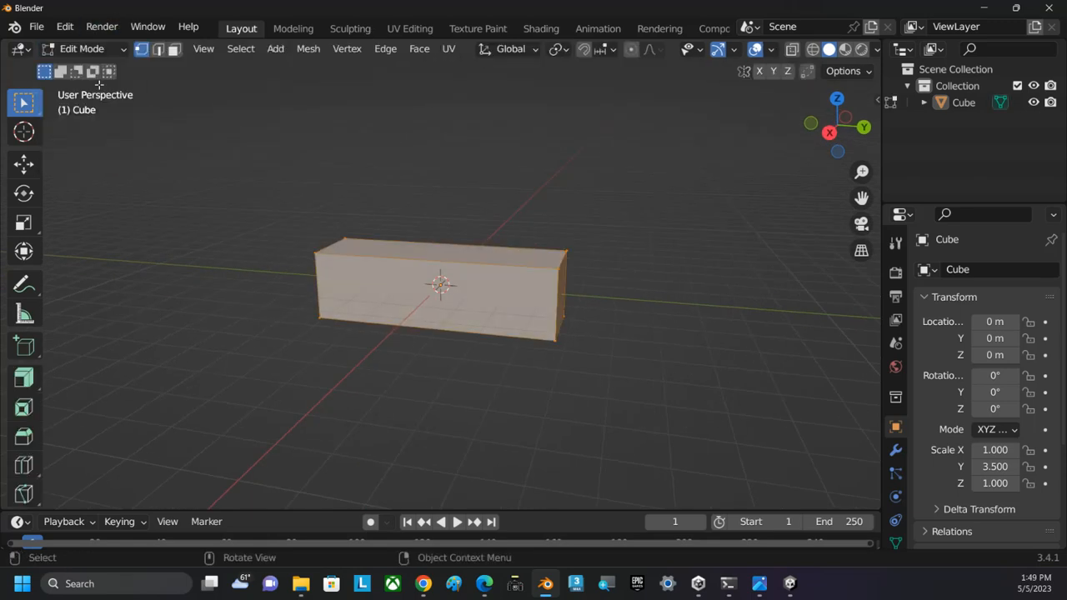
pyautogui.click(173, 49)
# Step: Extrude the box's +Y end face outward and scale it down uniformly to form a tapered end
pyautogui.moveTo(597, 323); pyautogui.dragTo(563, 293, button='middle')
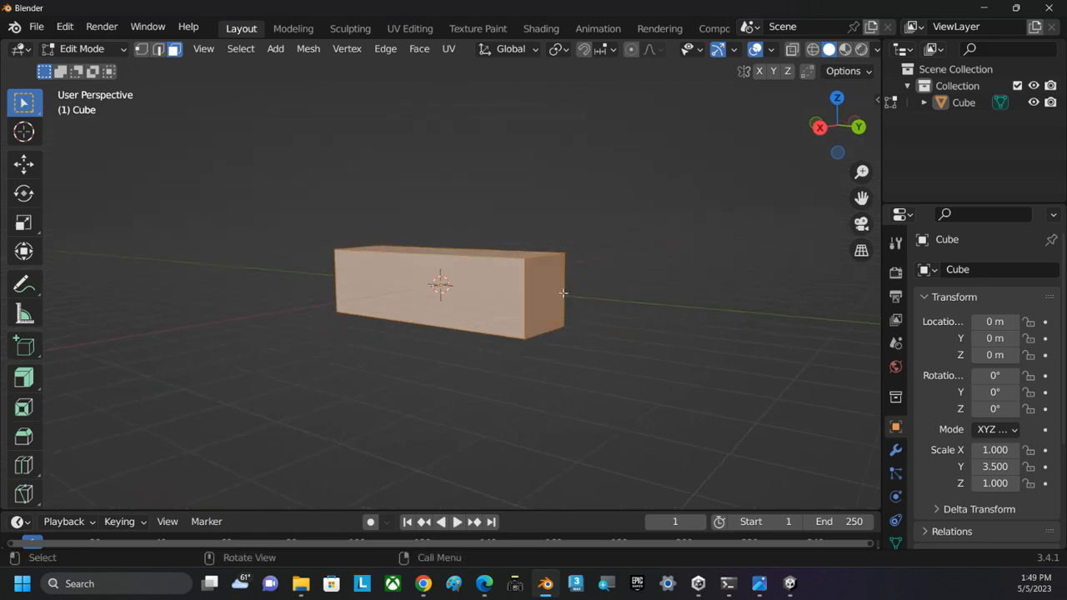
pyautogui.click(552, 295)
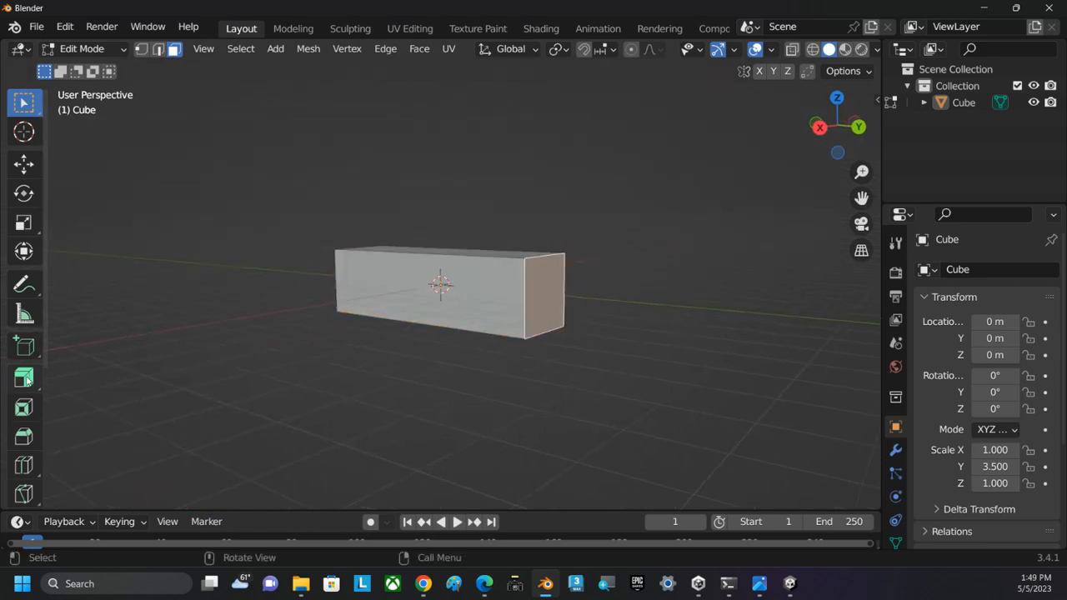
pyautogui.moveTo(26, 384); pyautogui.dragTo(98, 248)
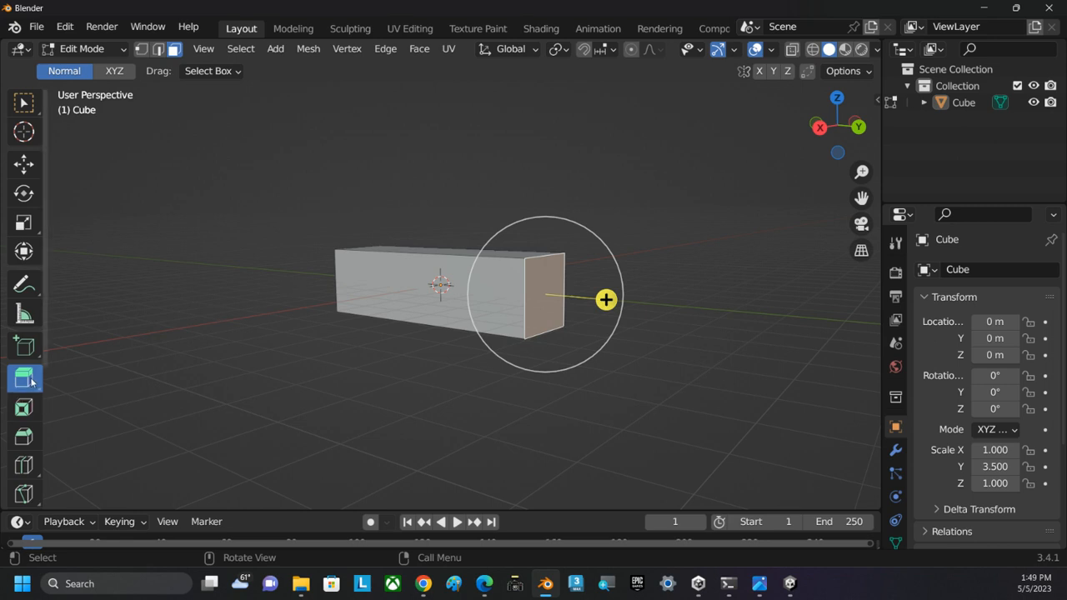
pyautogui.moveTo(606, 299); pyautogui.dragTo(721, 329)
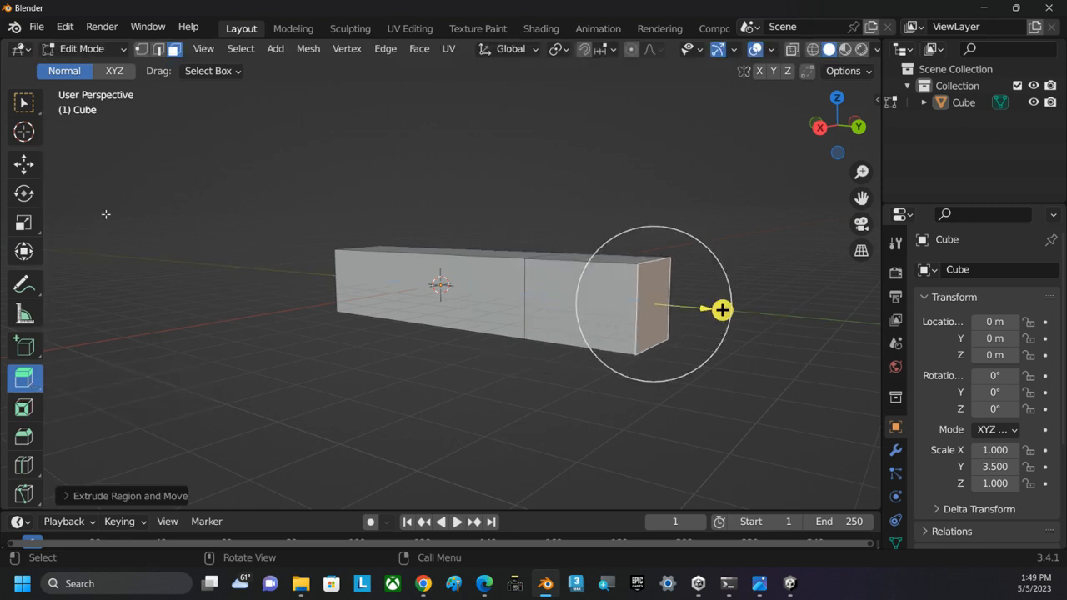
pyautogui.click(23, 222)
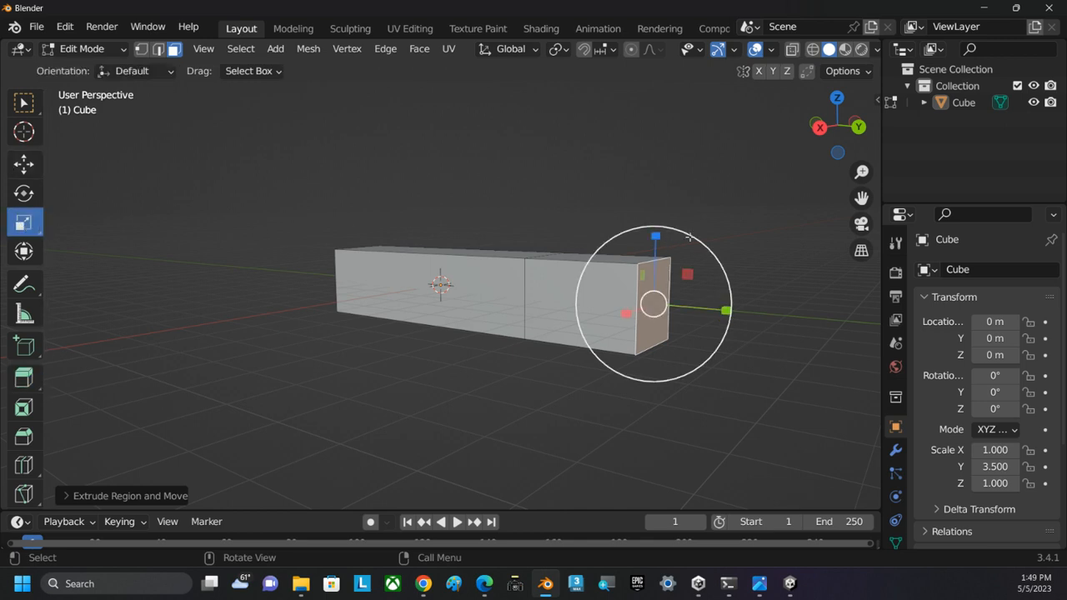
pyautogui.moveTo(695, 243); pyautogui.dragTo(678, 288)
# Step: Extrude the -Y end face outward and scale it down uniformly to form a matching taper
pyautogui.moveTo(442, 407); pyautogui.dragTo(539, 415, button='middle')
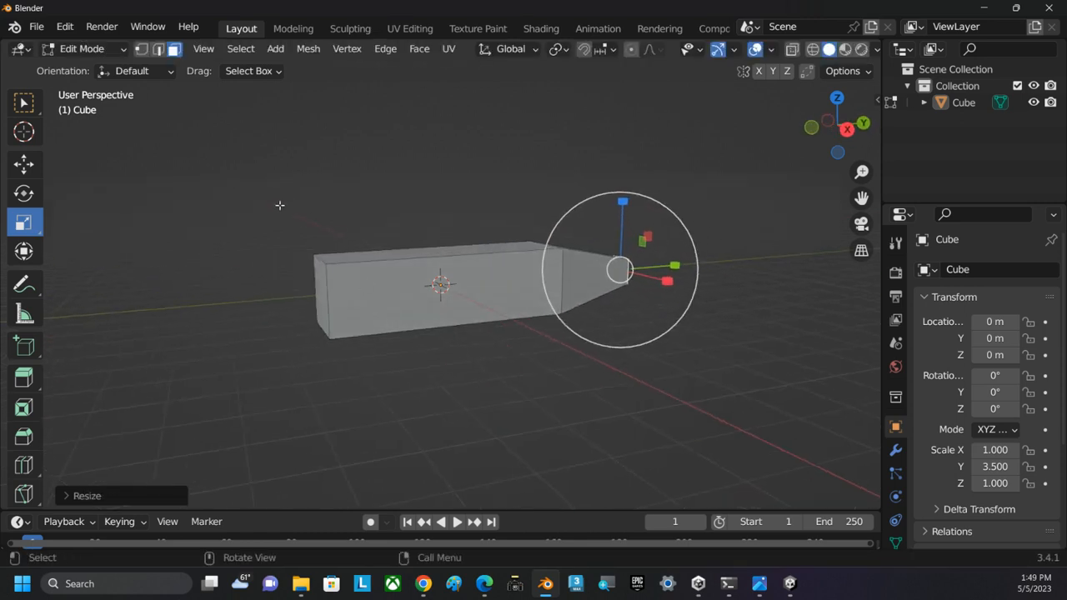
pyautogui.click(38, 107)
pyautogui.click(325, 279)
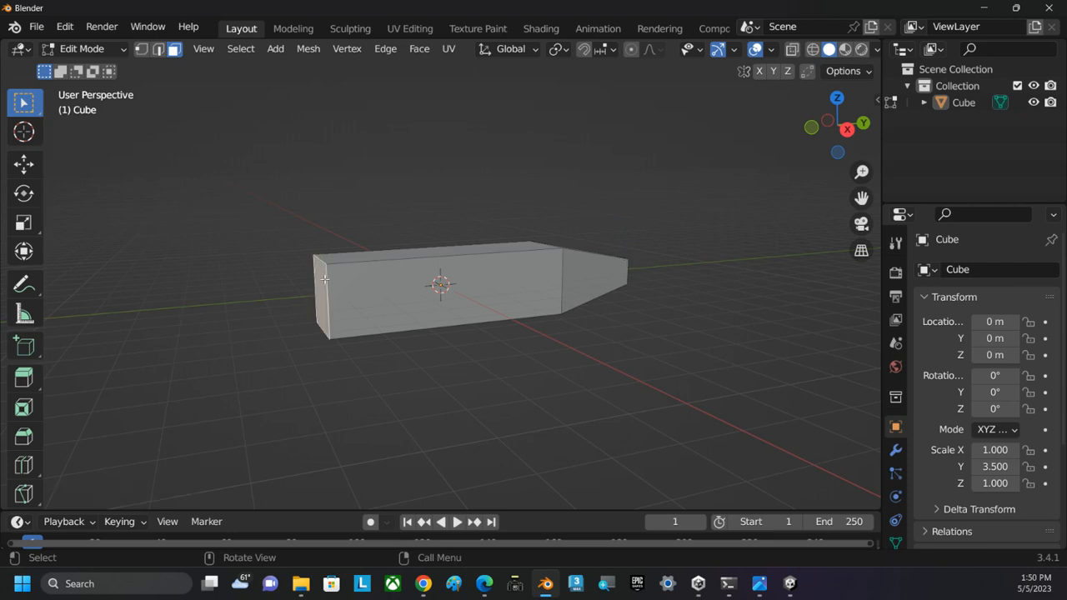
pyautogui.click(23, 377)
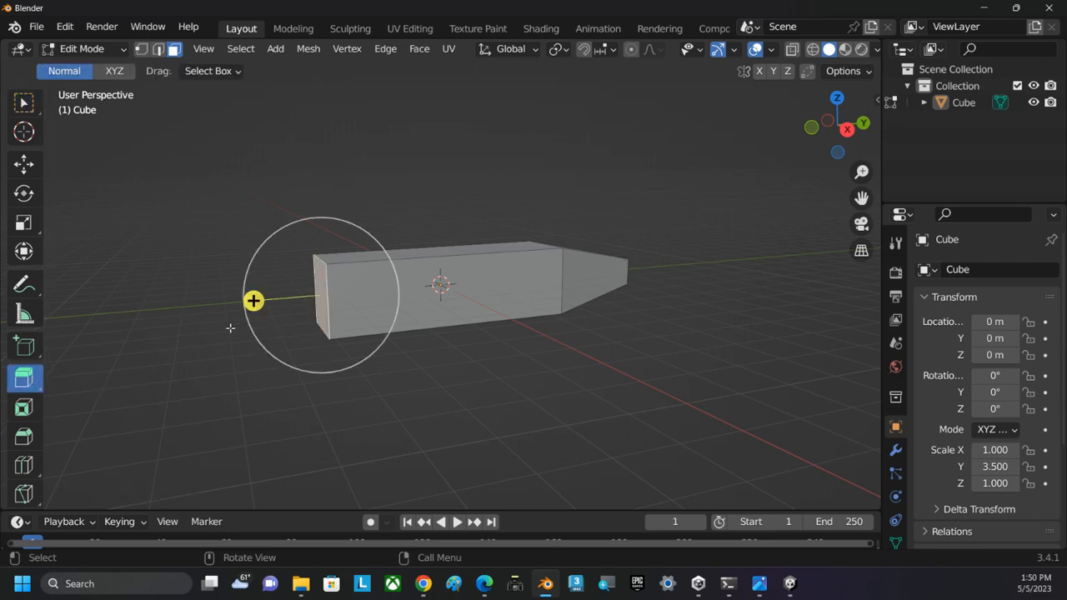
pyautogui.moveTo(253, 300); pyautogui.dragTo(89, 308)
pyautogui.moveTo(563, 308); pyautogui.dragTo(519, 386, button='middle')
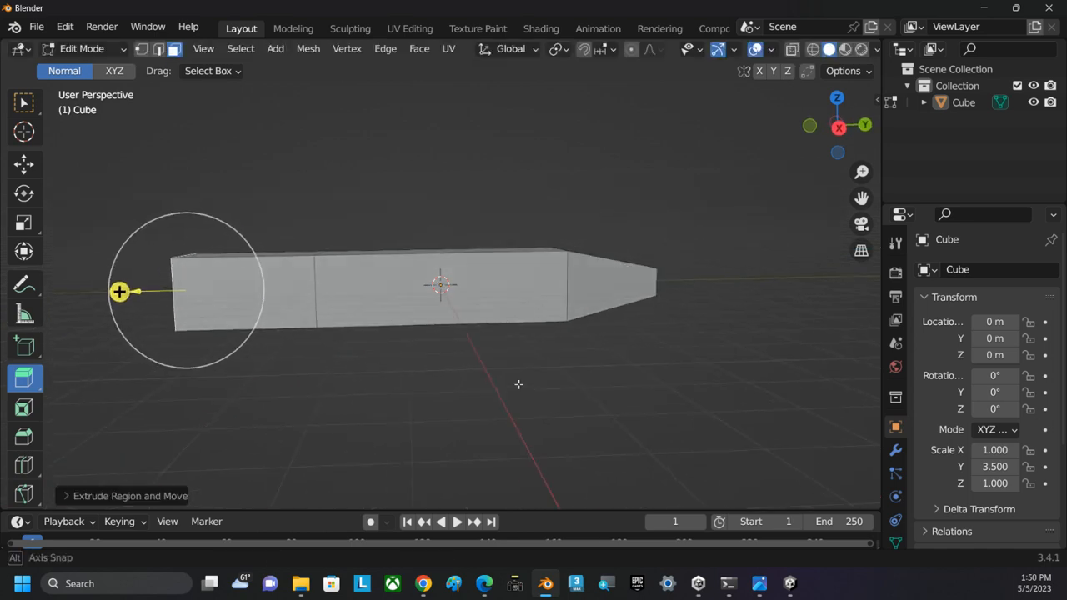
pyautogui.click(24, 222)
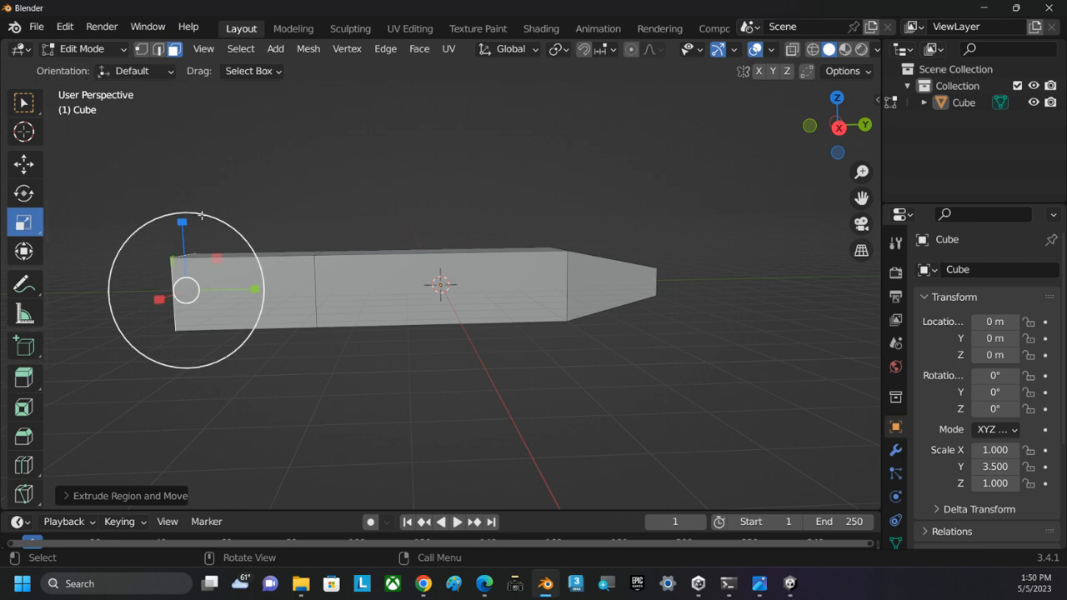
pyautogui.moveTo(200, 215); pyautogui.dragTo(177, 274)
# Step: Switch to vertex selection and add 2 horizontal loop cuts running lengthwise along the sides and around the tapered ends
pyautogui.moveTo(295, 371); pyautogui.dragTo(351, 416, button='middle')
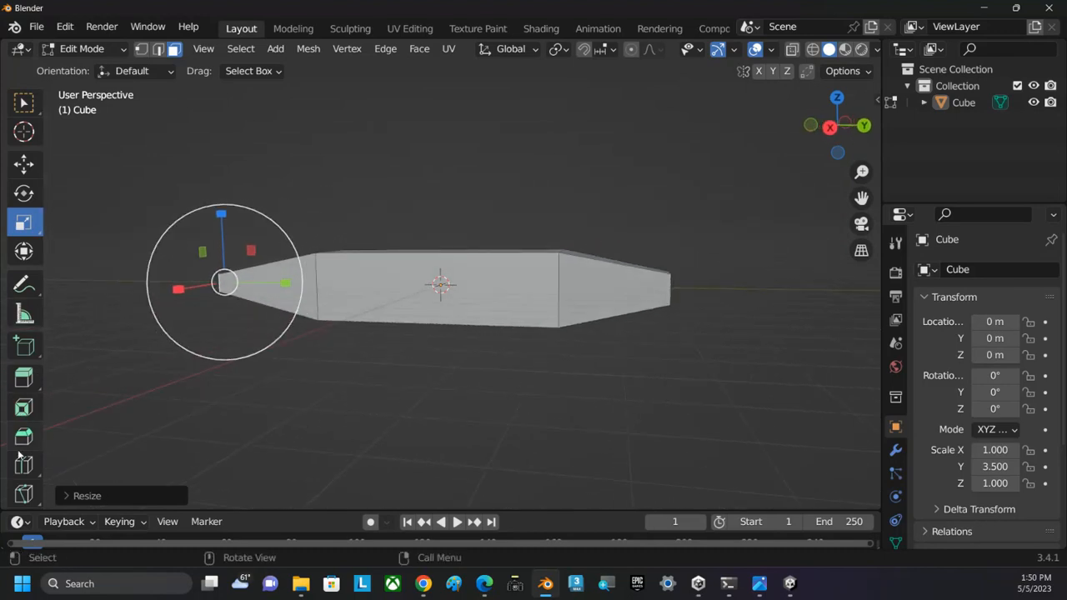
pyautogui.click(142, 49)
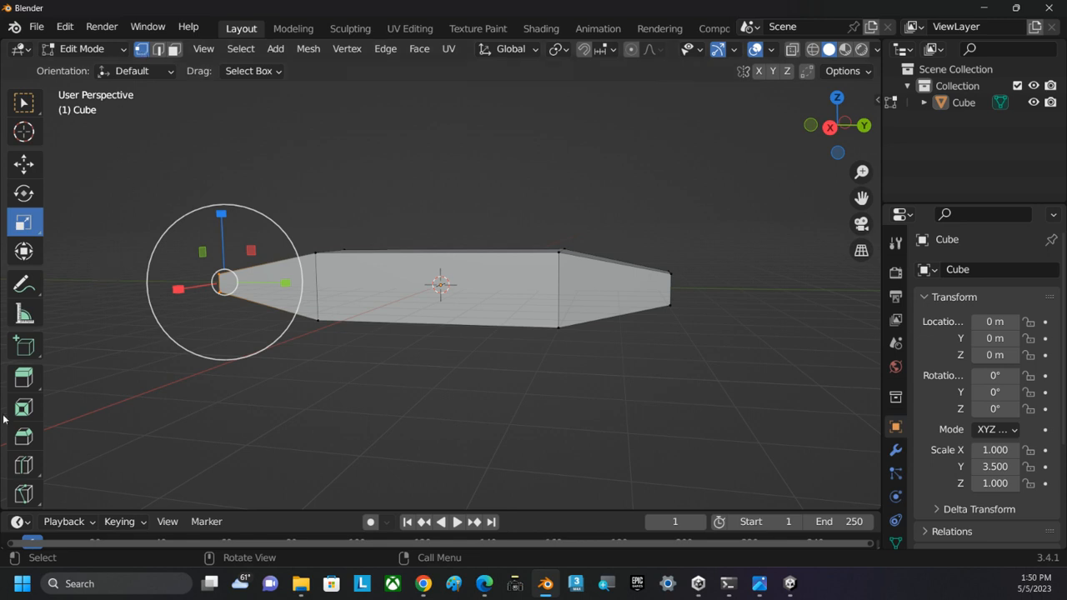
pyautogui.click(23, 467)
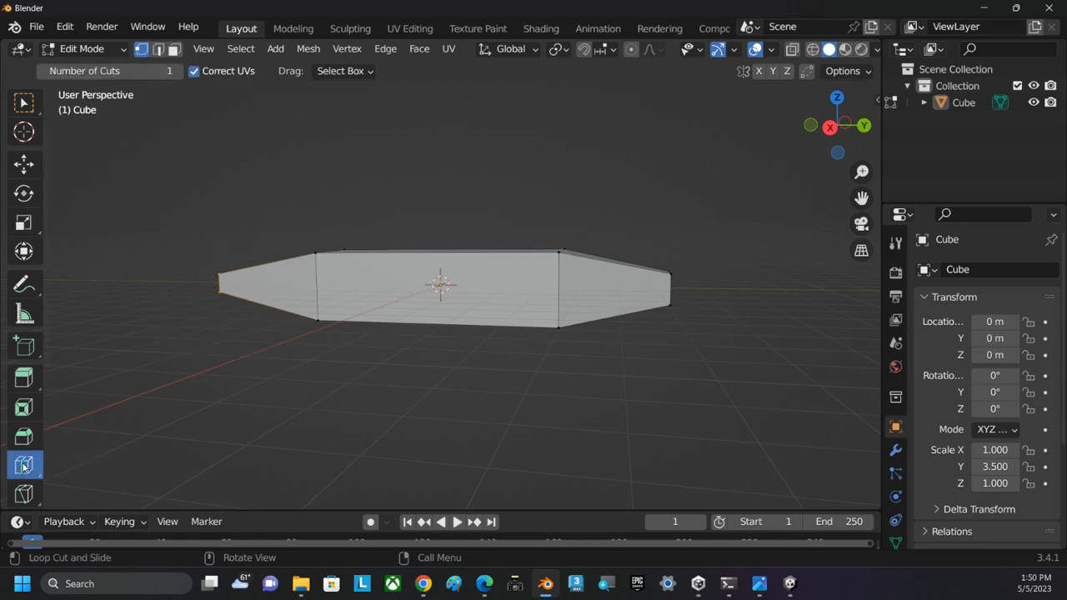
pyautogui.click(216, 281)
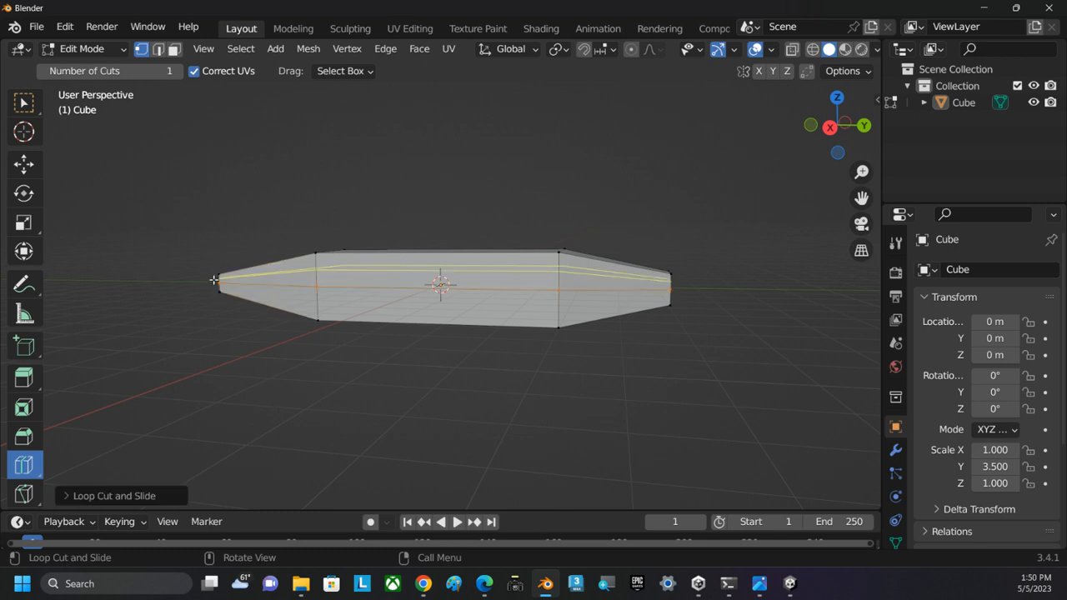
pyautogui.click(128, 494)
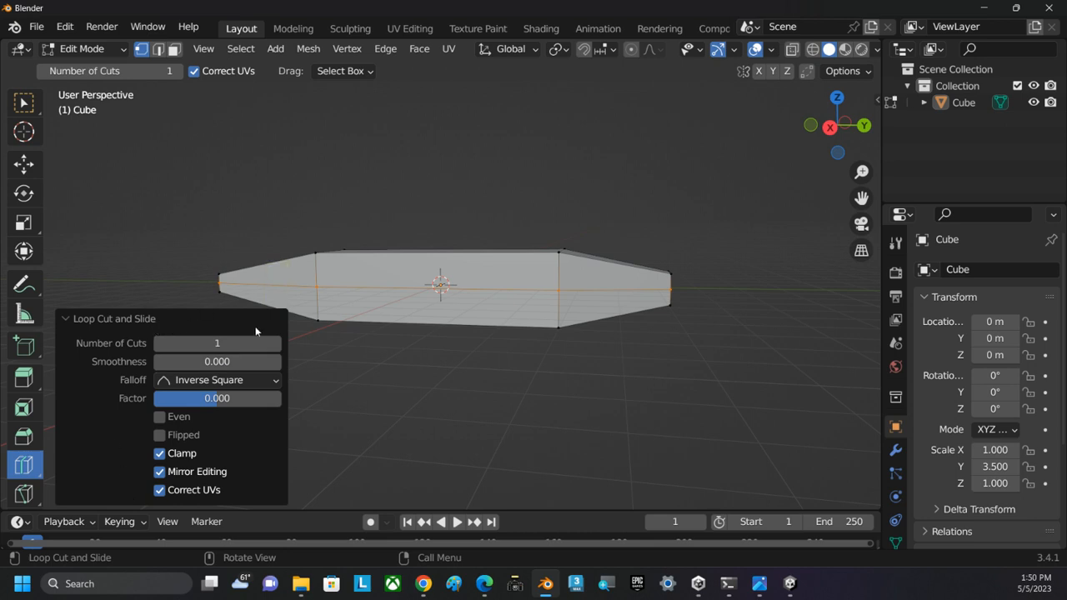
pyautogui.click(276, 344)
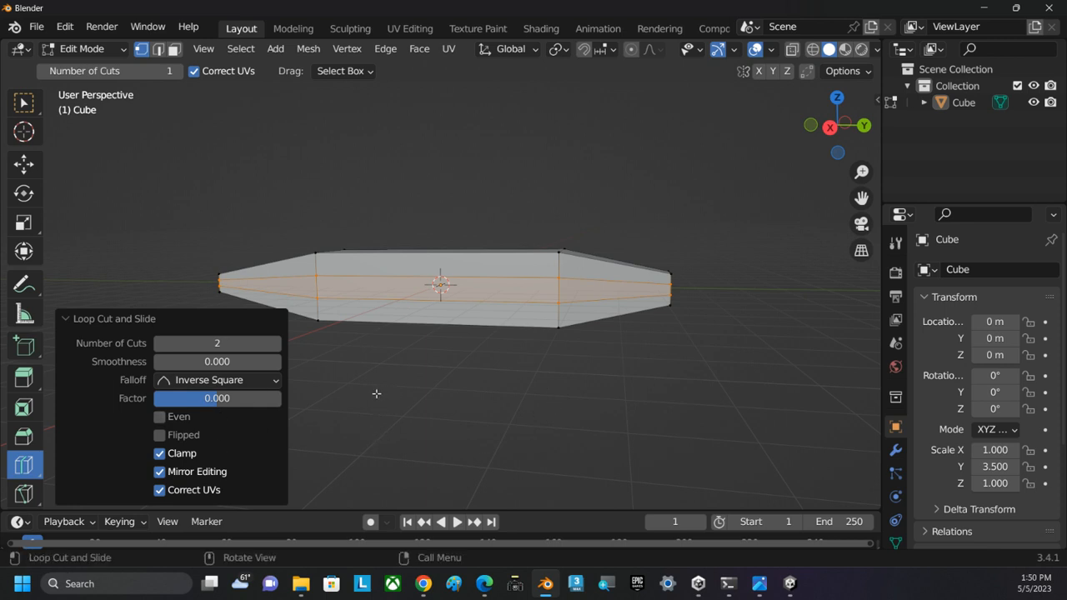
pyautogui.click(250, 319)
# Step: Add 2 lengthwise loop cuts over the top, bottom and ends of the body, then clear the selection
pyautogui.moveTo(367, 392); pyautogui.dragTo(110, 329, button='middle')
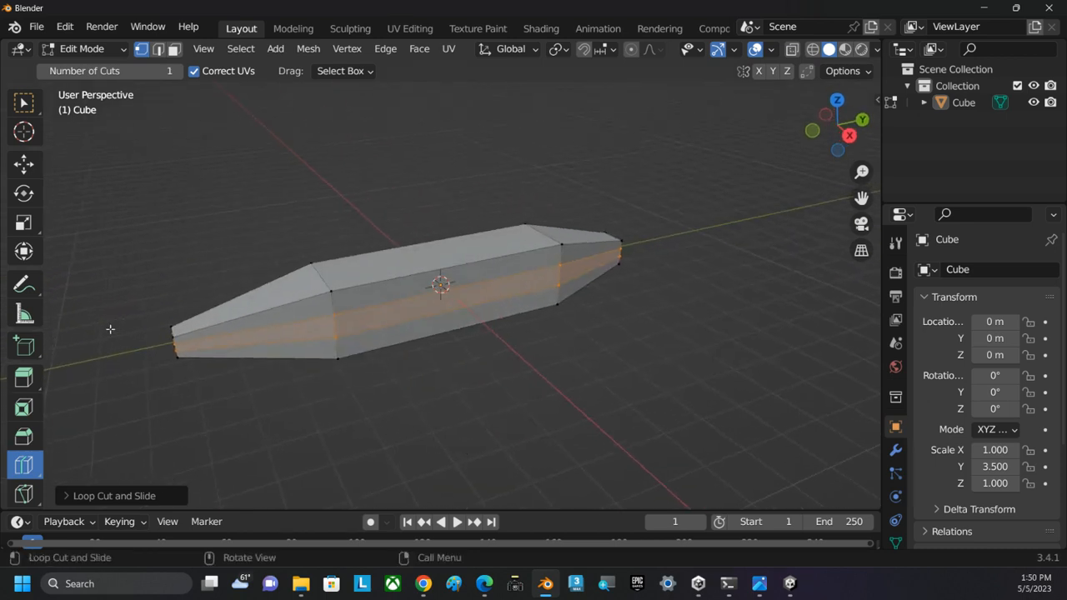
pyautogui.click(169, 331)
pyautogui.click(117, 496)
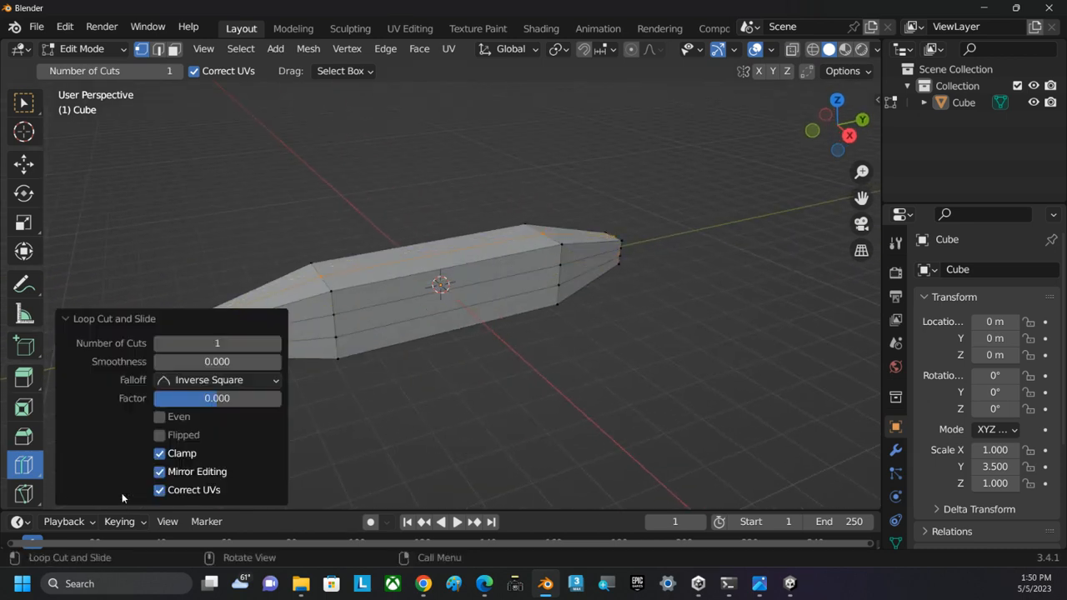
pyautogui.click(275, 342)
pyautogui.rightClick(586, 414)
pyautogui.click(28, 106)
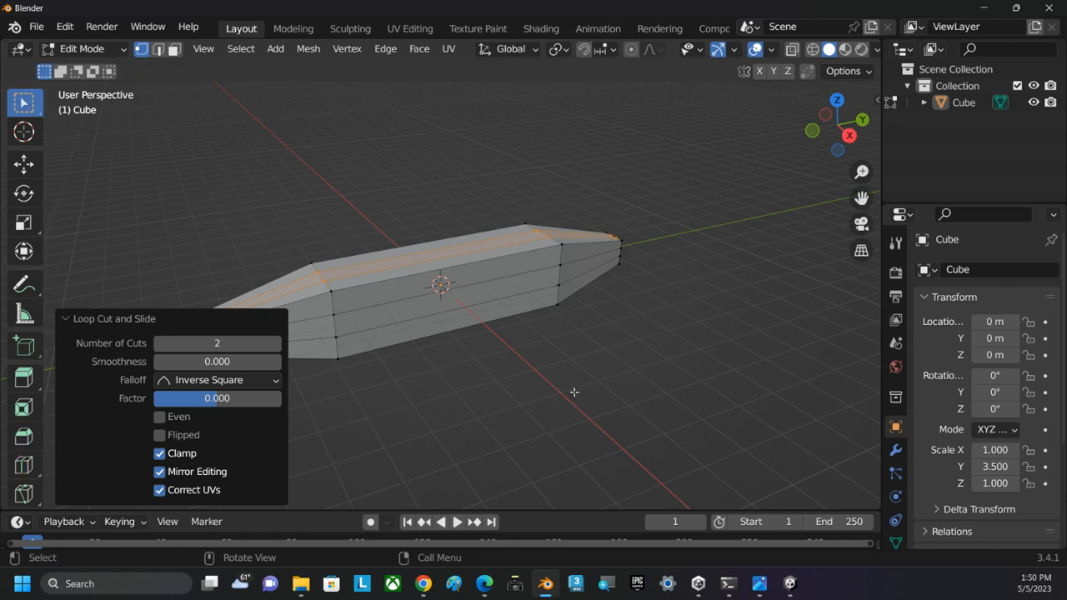
pyautogui.click(588, 403)
# Step: In face selection, select the middle strip faces on both long sides of the central section
pyautogui.moveTo(699, 414); pyautogui.dragTo(604, 414, button='middle')
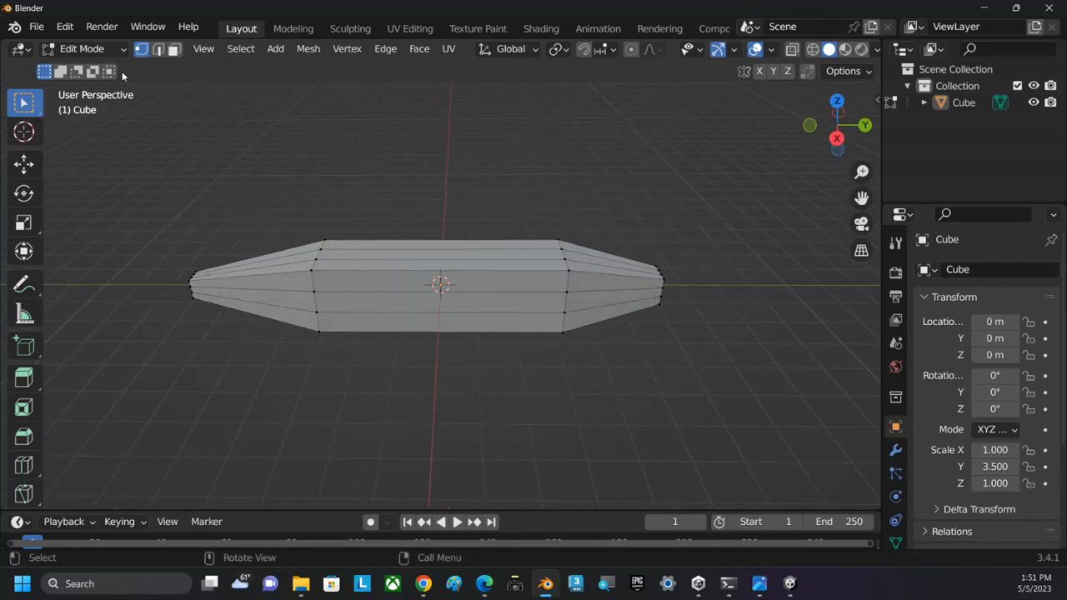
pyautogui.click(486, 300)
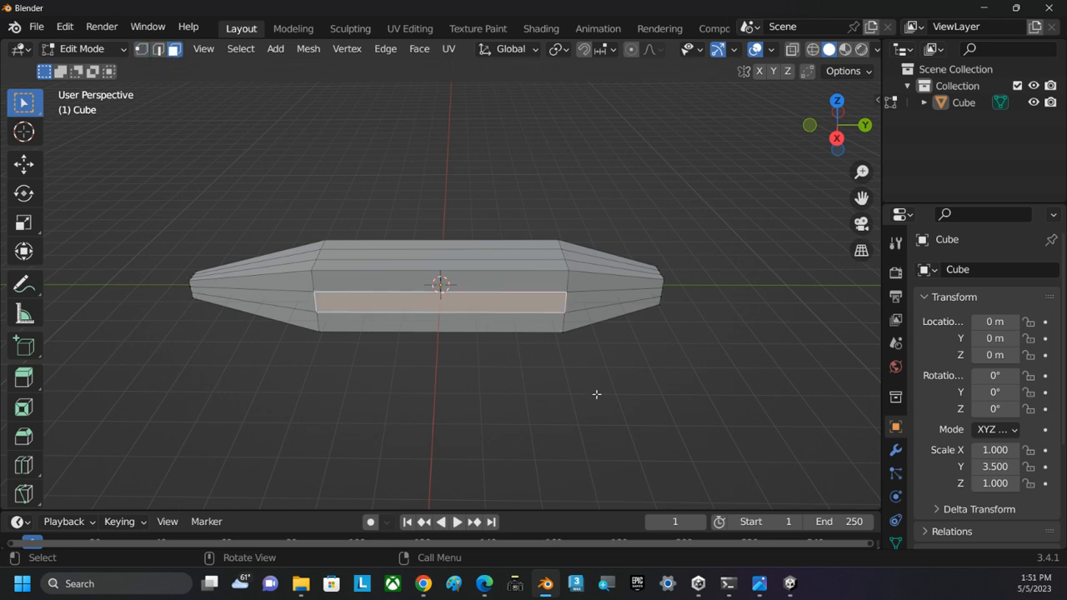
pyautogui.moveTo(597, 408); pyautogui.dragTo(288, 381, button='middle')
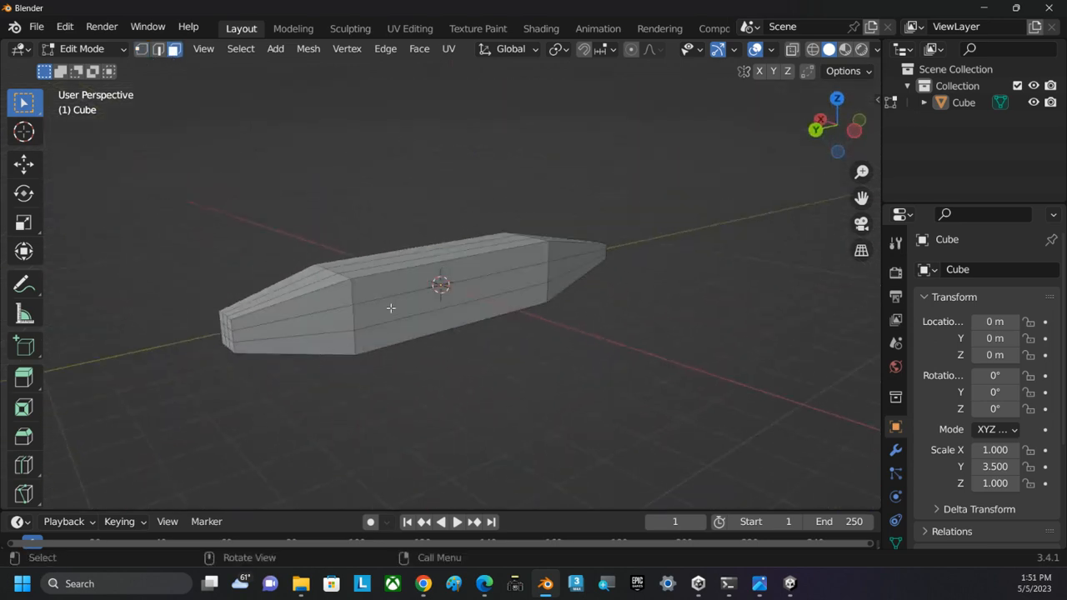
pyautogui.press('shift')
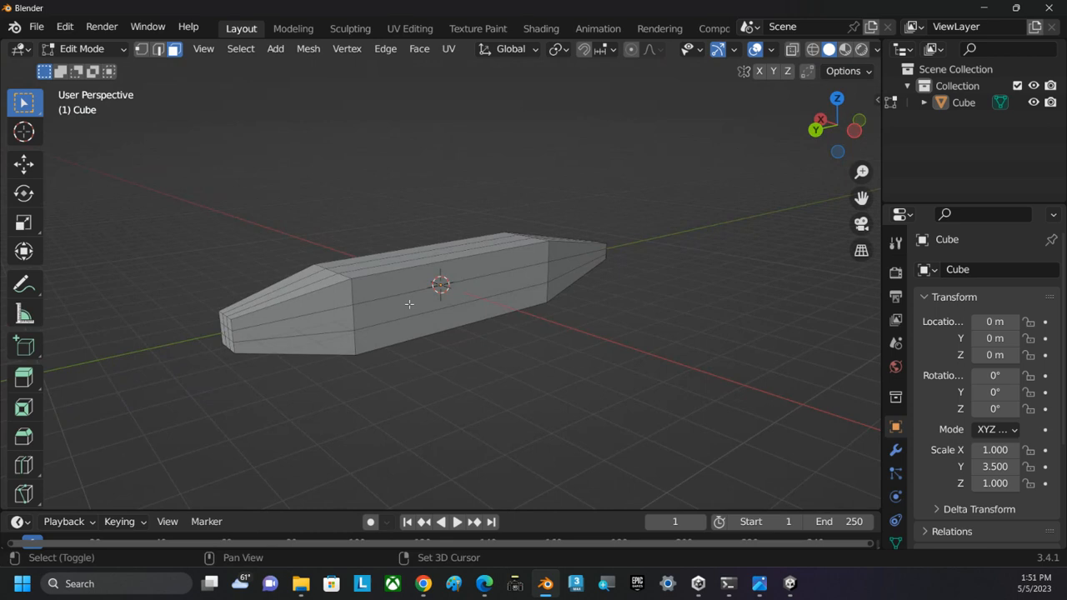
pyautogui.keyDown('shift'); pyautogui.click(409, 304); pyautogui.keyUp('shift')
pyautogui.moveTo(329, 407); pyautogui.dragTo(453, 383, button='middle')
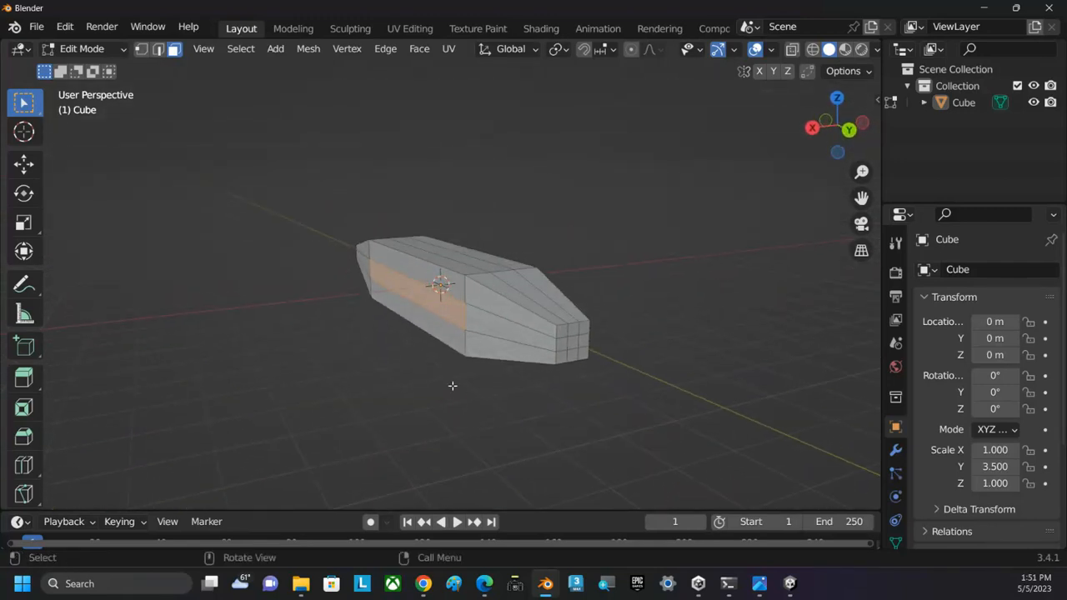
# Step: Try to extrude both middle side faces along their normals by about 4.9 m
pyautogui.click(19, 382)
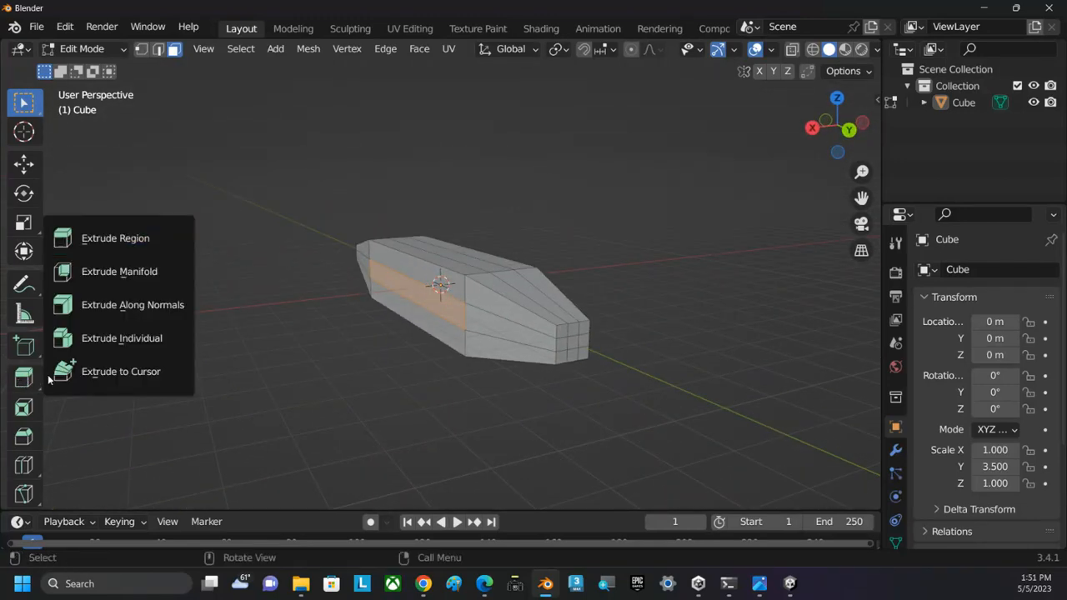
pyautogui.click(128, 307)
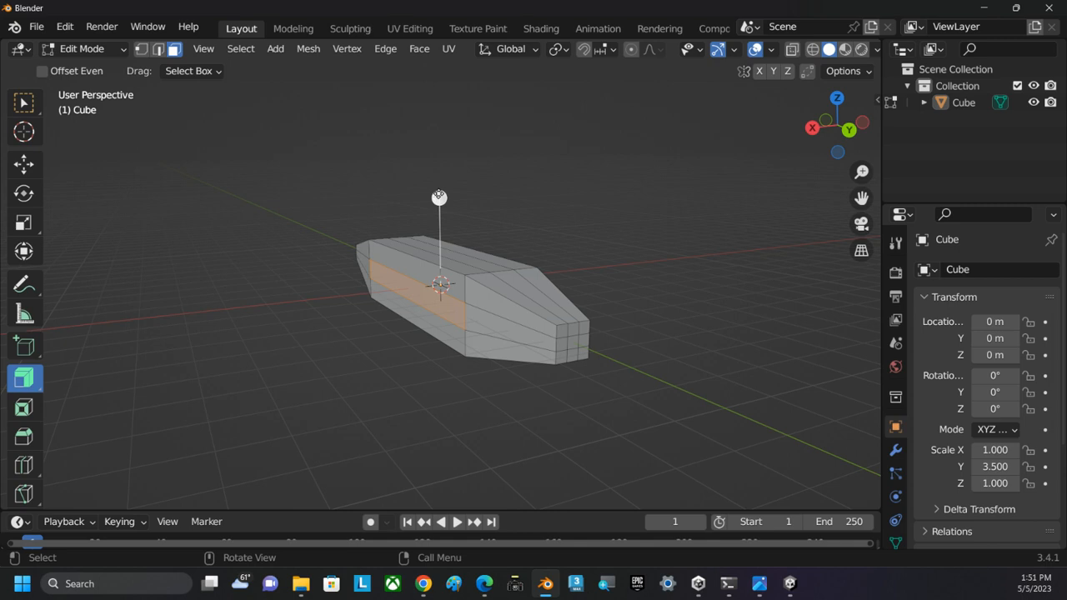
pyautogui.moveTo(439, 197); pyautogui.dragTo(497, 107)
pyautogui.press('KP_7')
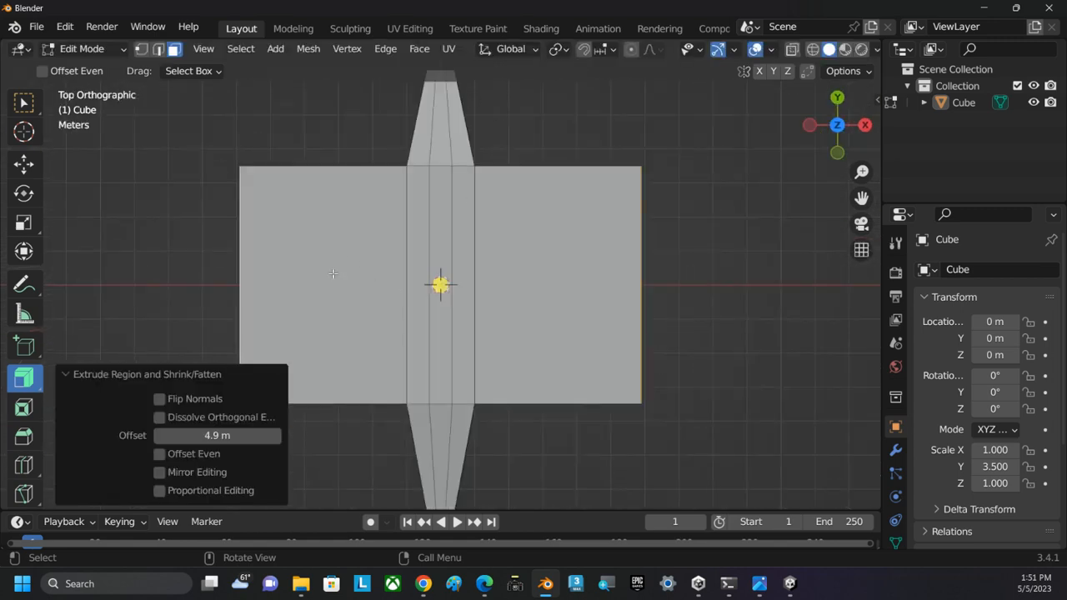
pyautogui.hotkey('ctrl', 'z')
pyautogui.press('KP_5')
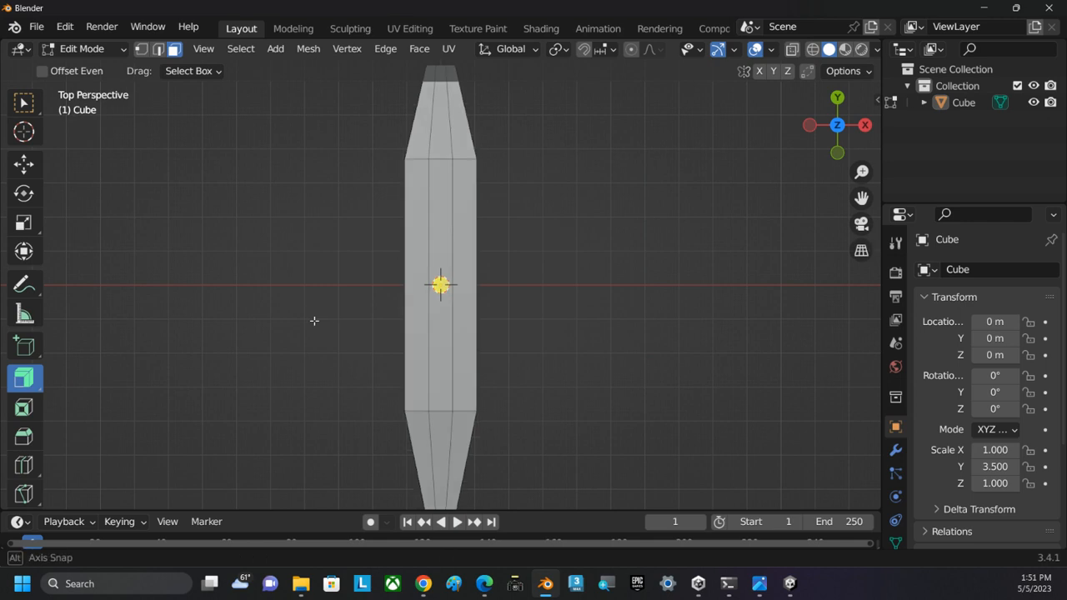
# Step: Inset both selected side faces by about 0.185 m
pyautogui.moveTo(317, 316); pyautogui.dragTo(478, 181, button='middle')
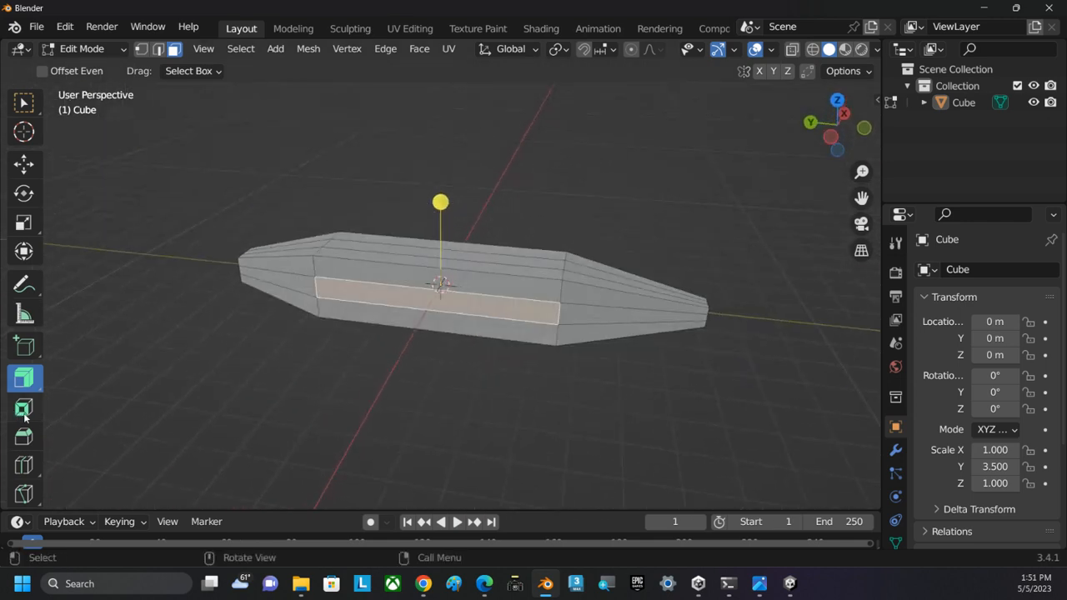
pyautogui.click(26, 407)
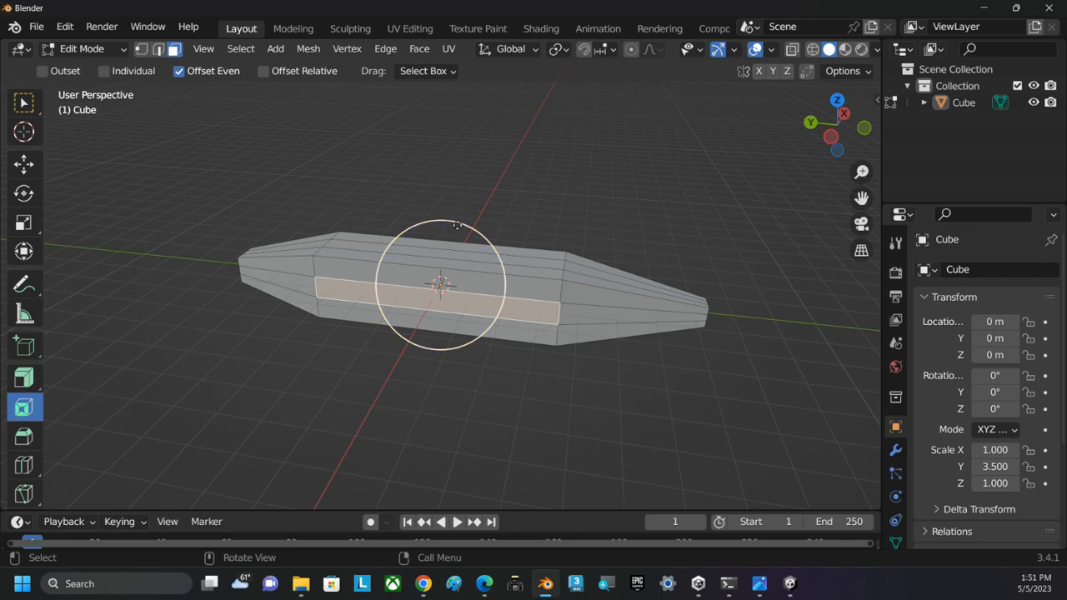
pyautogui.moveTo(462, 223); pyautogui.dragTo(450, 239)
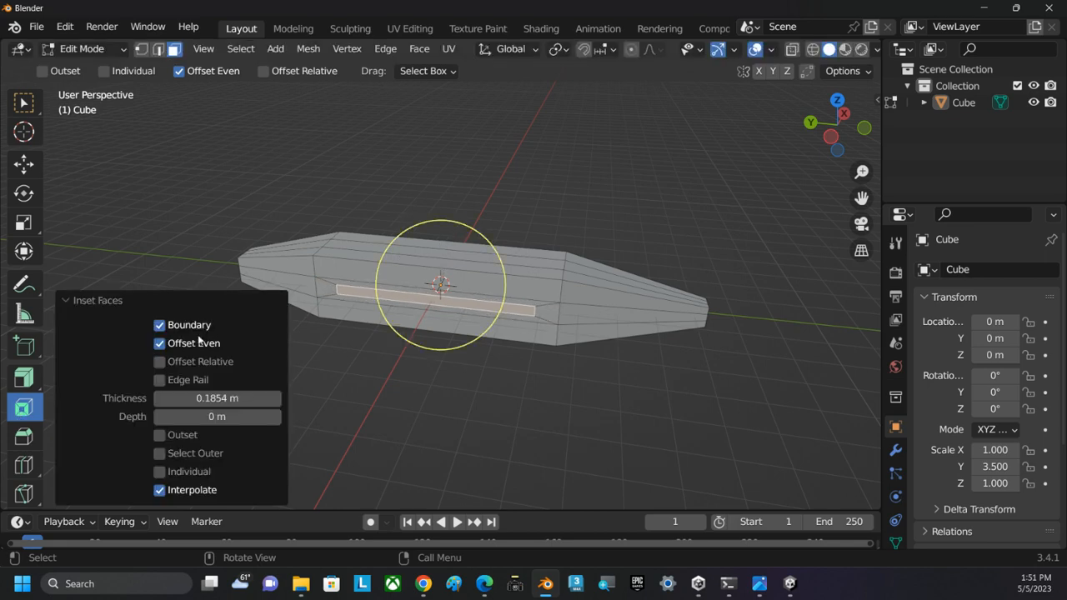
# Step: Scale the two inset side faces outward along X by a factor of about 1.34
pyautogui.click(24, 381)
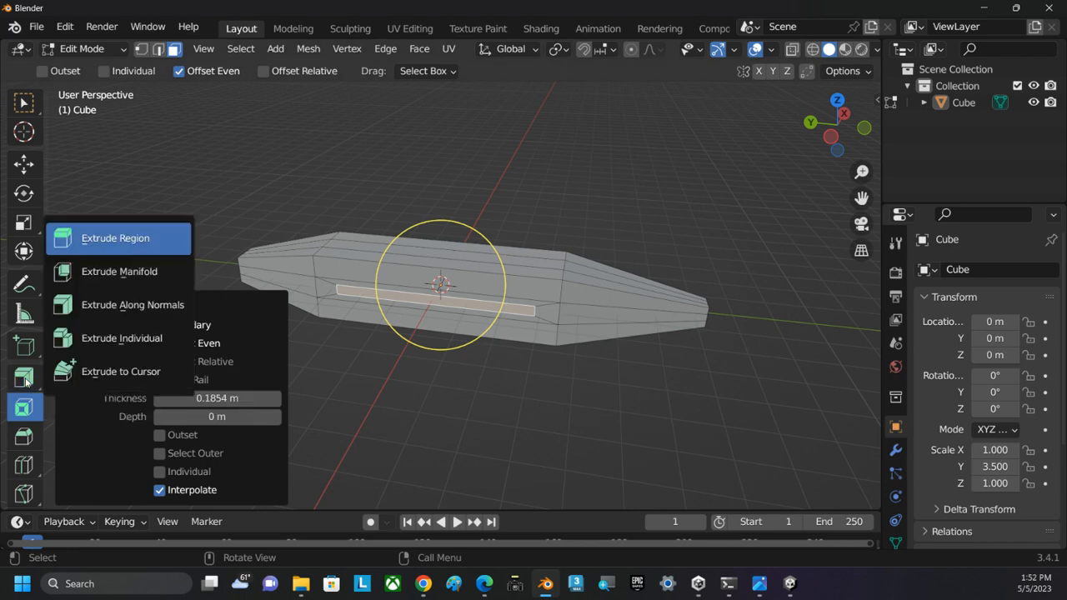
pyautogui.moveTo(527, 430); pyautogui.dragTo(367, 399, button='middle')
pyautogui.click(24, 222)
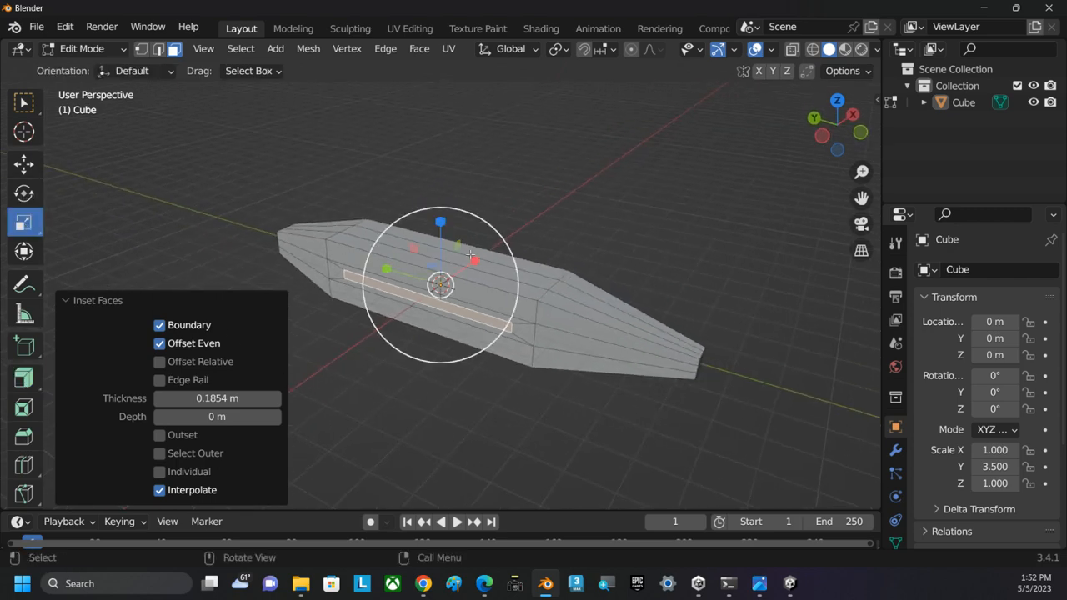
pyautogui.moveTo(600, 191); pyautogui.dragTo(518, 282, button='middle')
pyautogui.moveTo(502, 270); pyautogui.dragTo(531, 270)
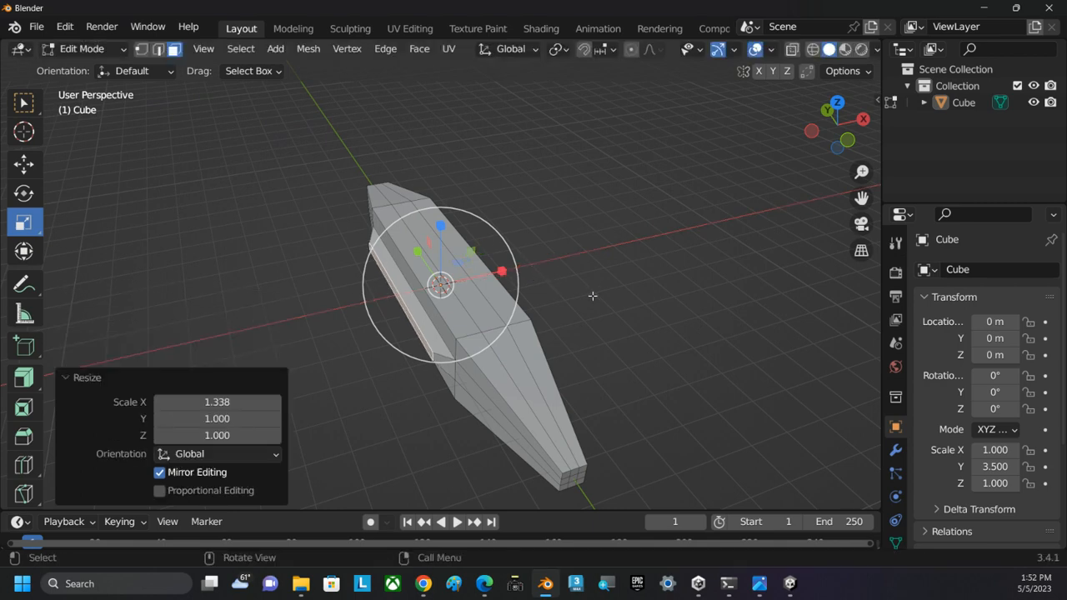
# Step: Extrude both selected side faces along their normals by about 4.15 m to form wings
pyautogui.moveTo(532, 270); pyautogui.dragTo(648, 283, button='middle')
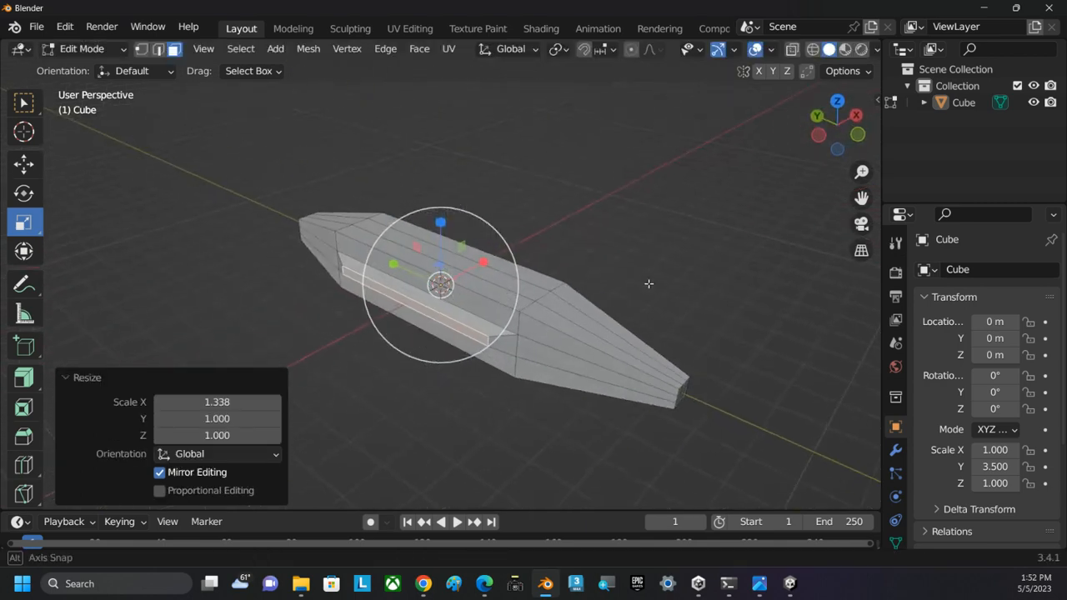
pyautogui.click(23, 378)
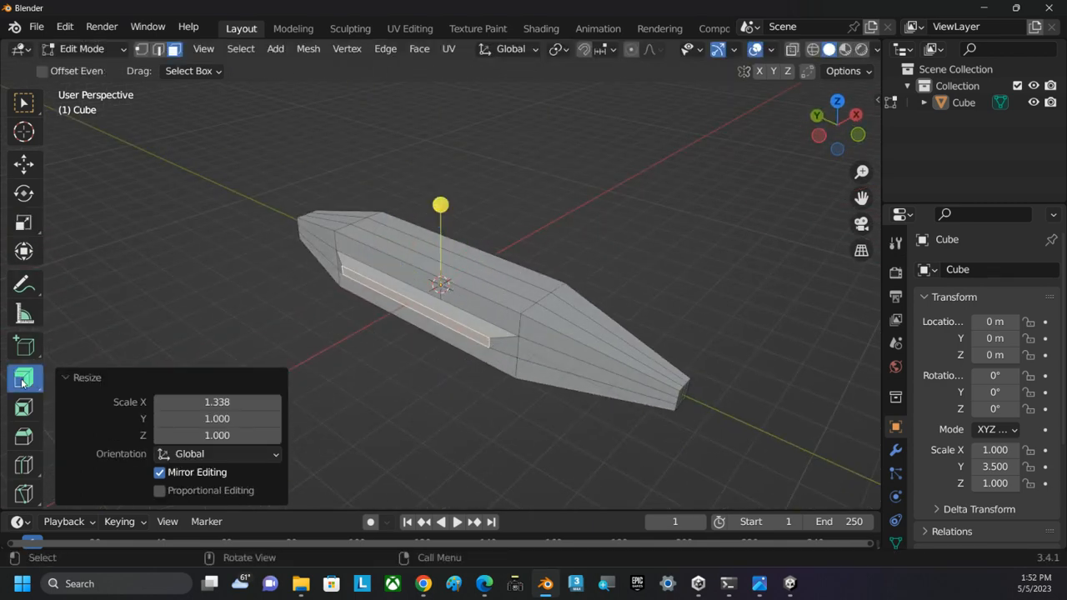
pyautogui.moveTo(440, 203); pyautogui.dragTo(465, 127)
# Step: Taper the wings by scaling both end faces down along Y and to about 0.42 along Z
pyautogui.click(23, 221)
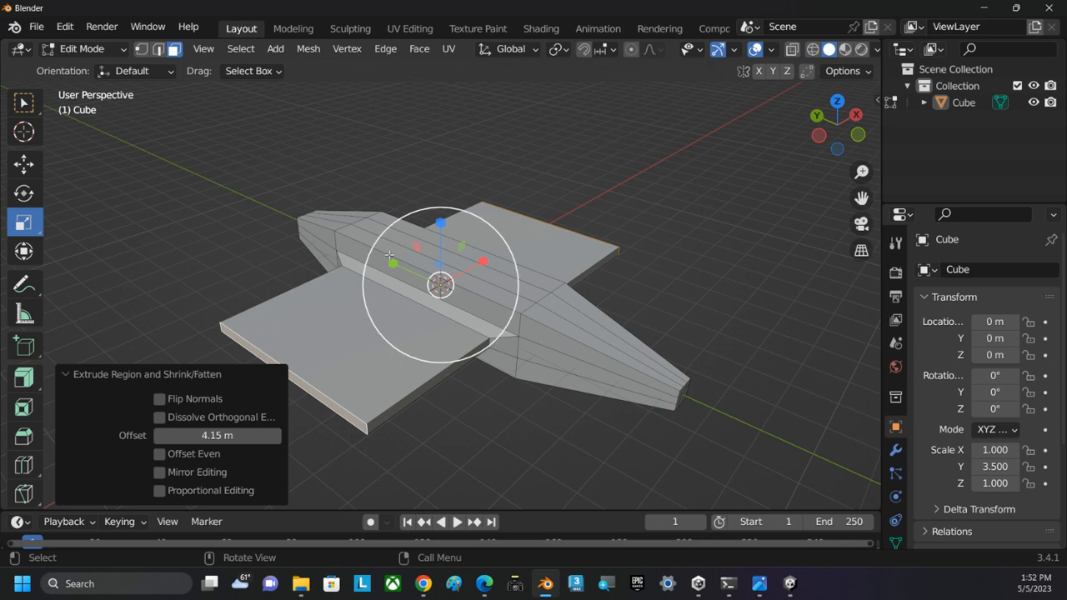
pyautogui.moveTo(390, 261); pyautogui.dragTo(423, 269)
pyautogui.moveTo(440, 223); pyautogui.dragTo(441, 264)
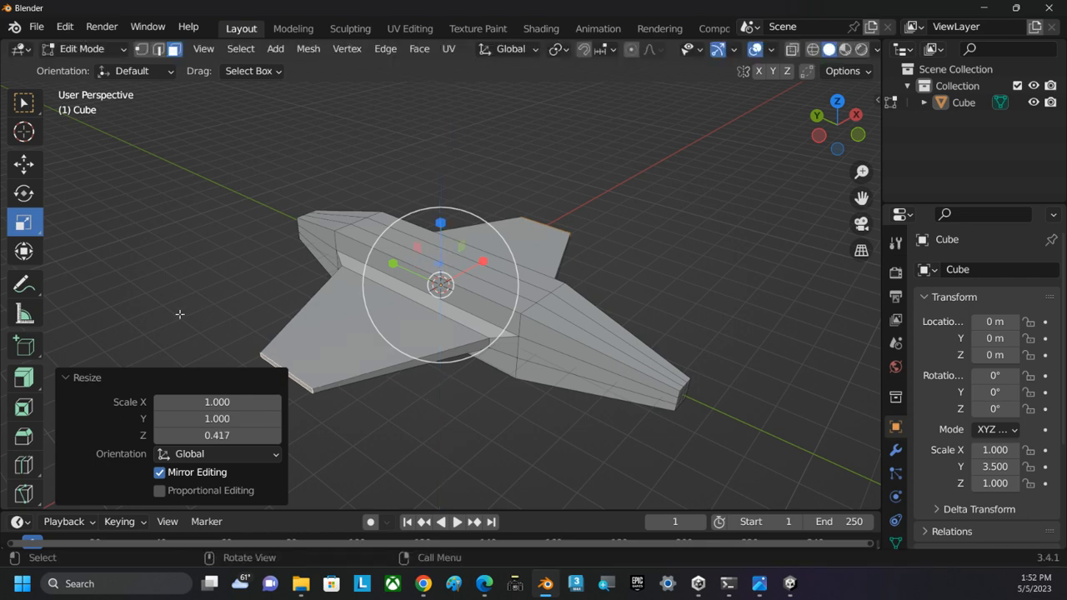
# Step: Raise both wing end faces about 1.16 m along Z
pyautogui.moveTo(178, 312); pyautogui.dragTo(235, 292, button='middle')
pyautogui.click(23, 163)
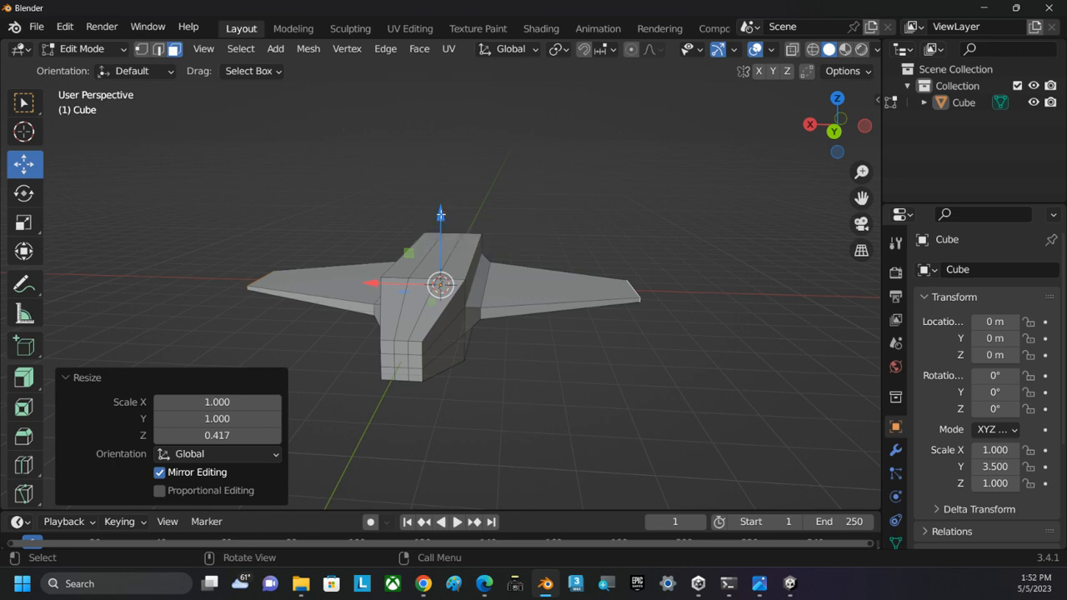
pyautogui.moveTo(441, 215); pyautogui.dragTo(469, 177)
# Step: Extrude both wing end faces along their normals by about 2.47 m to add outer wing sections
pyautogui.moveTo(604, 327); pyautogui.dragTo(546, 338, button='middle')
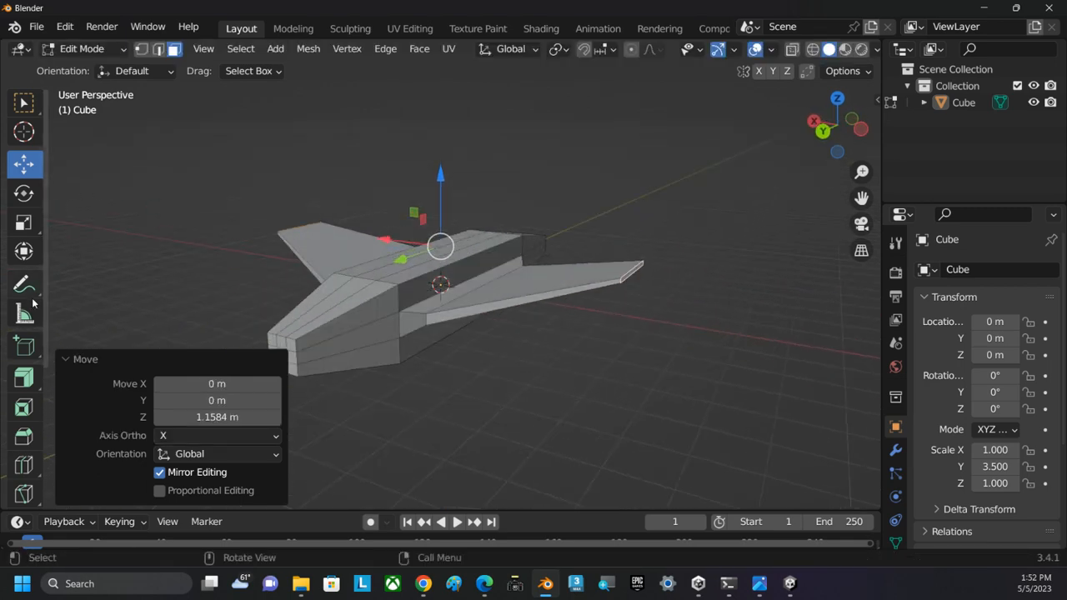
pyautogui.click(27, 377)
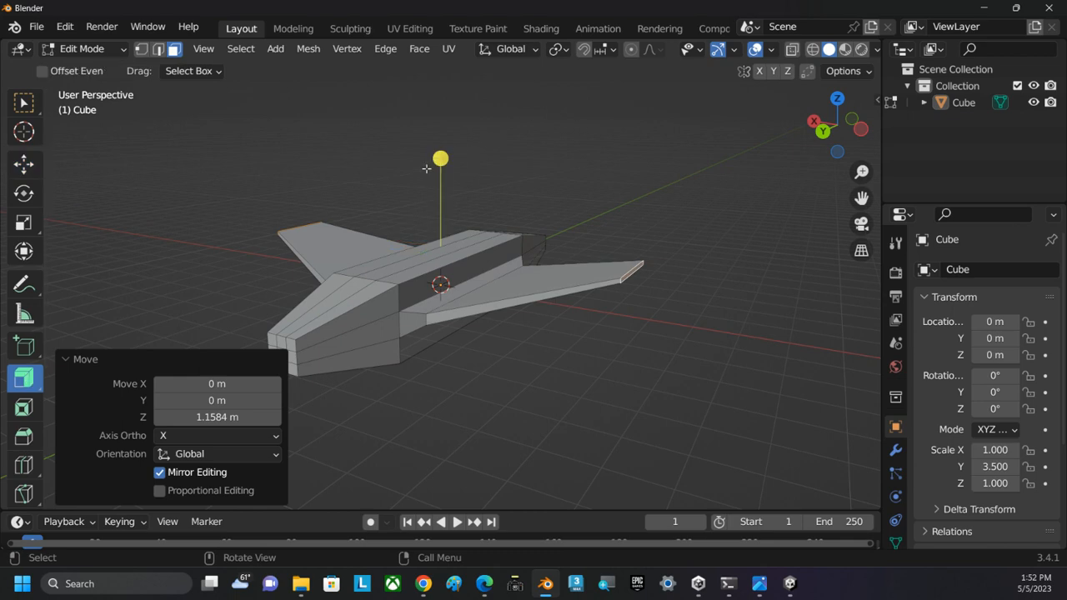
pyautogui.moveTo(441, 159); pyautogui.dragTo(462, 125)
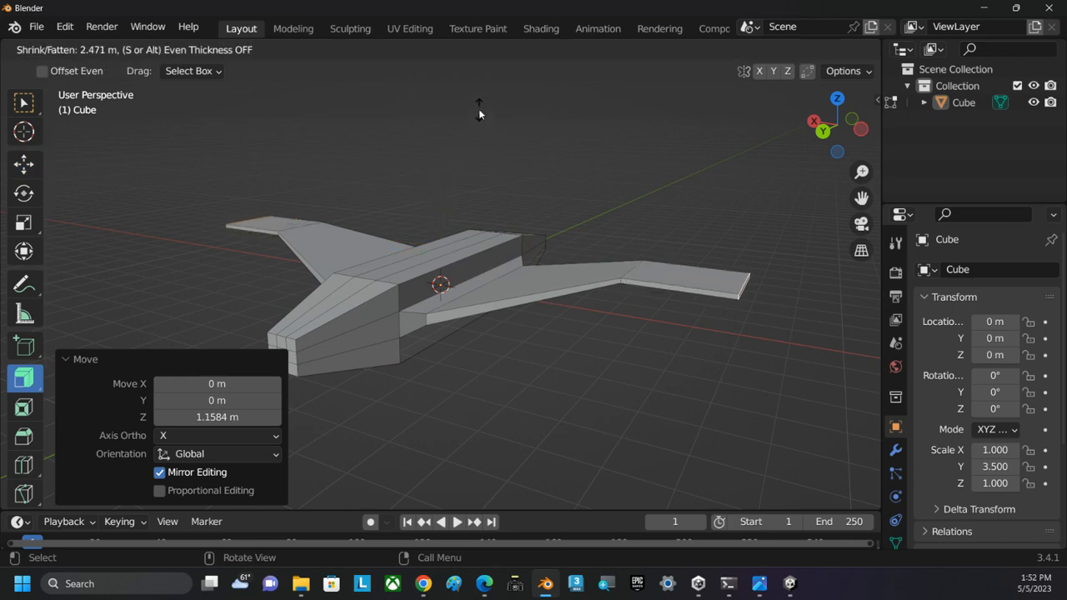
pyautogui.click(478, 109)
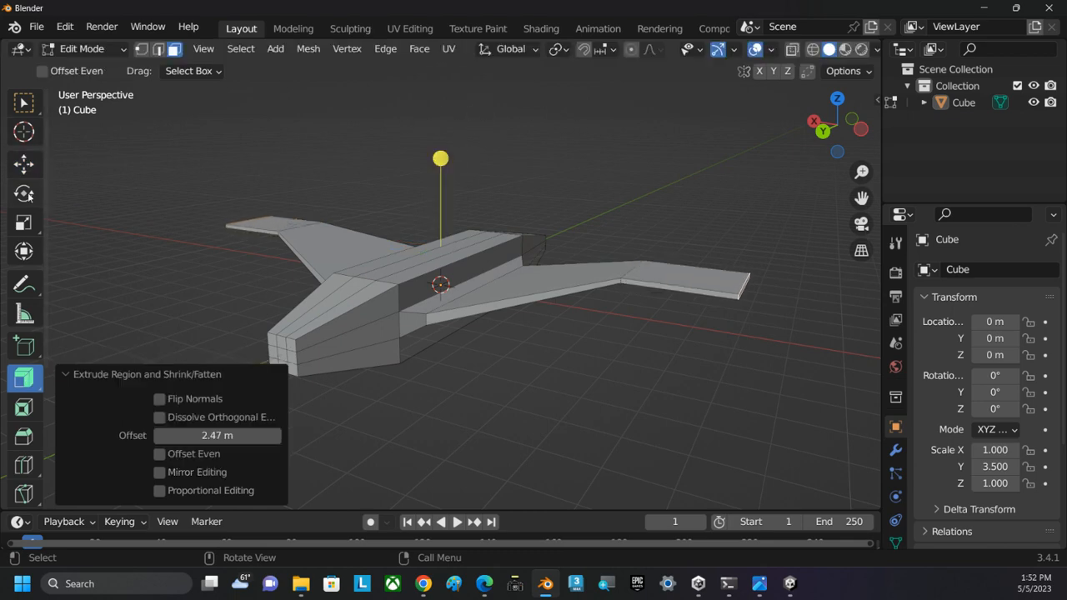
# Step: Narrow the new wing tip faces along Y and scale them to about 0.55 along Z
pyautogui.click(23, 223)
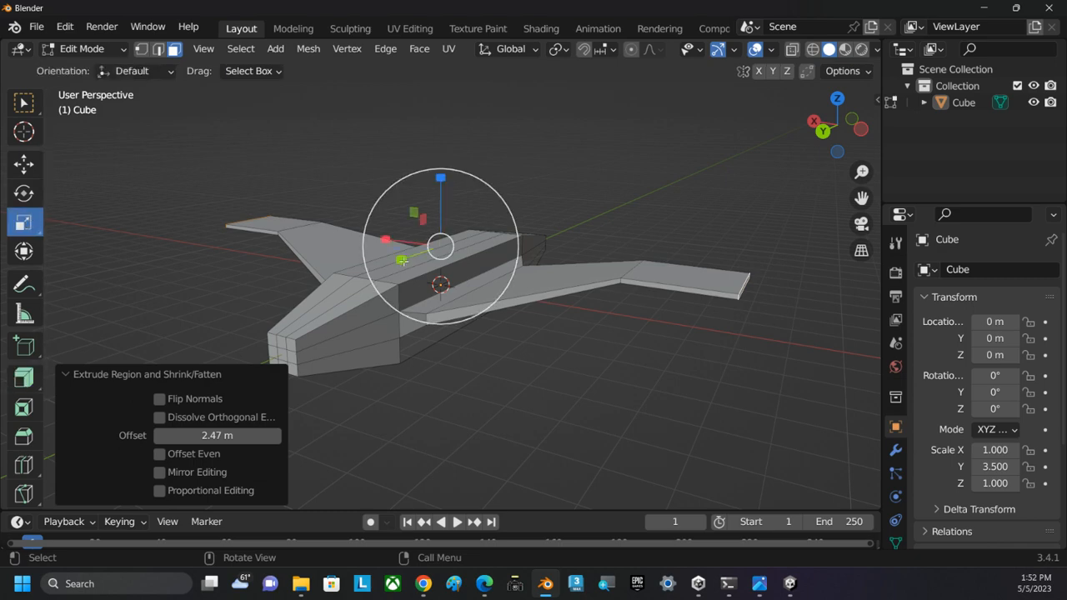
pyautogui.moveTo(413, 273); pyautogui.dragTo(432, 260)
pyautogui.moveTo(440, 178); pyautogui.dragTo(451, 211)
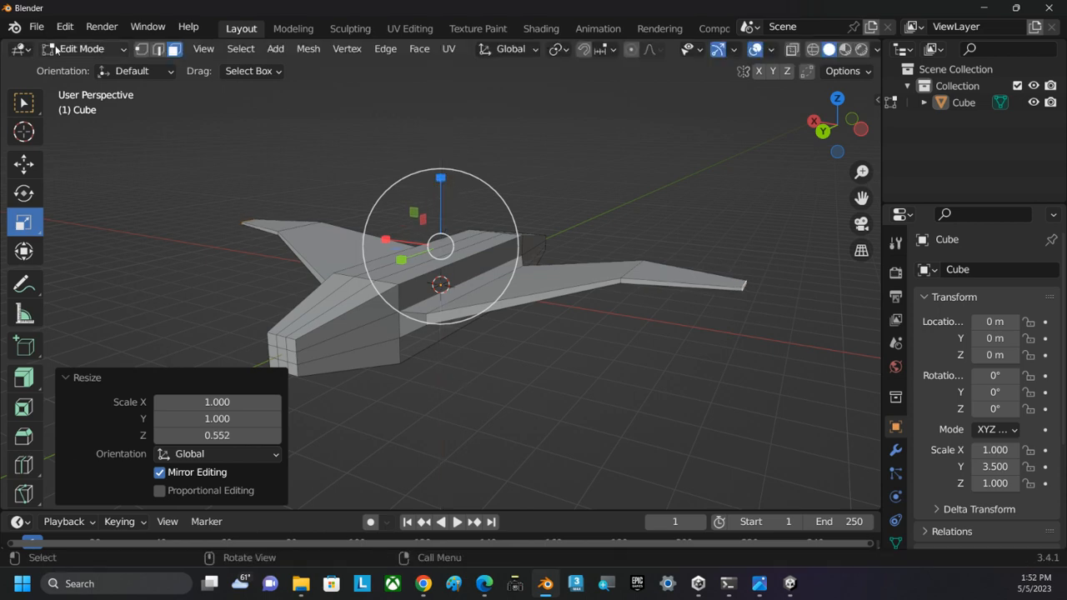
# Step: Lower both wing tip faces about 0.76 m along Z and check the wing shape from the front and back
pyautogui.click(23, 164)
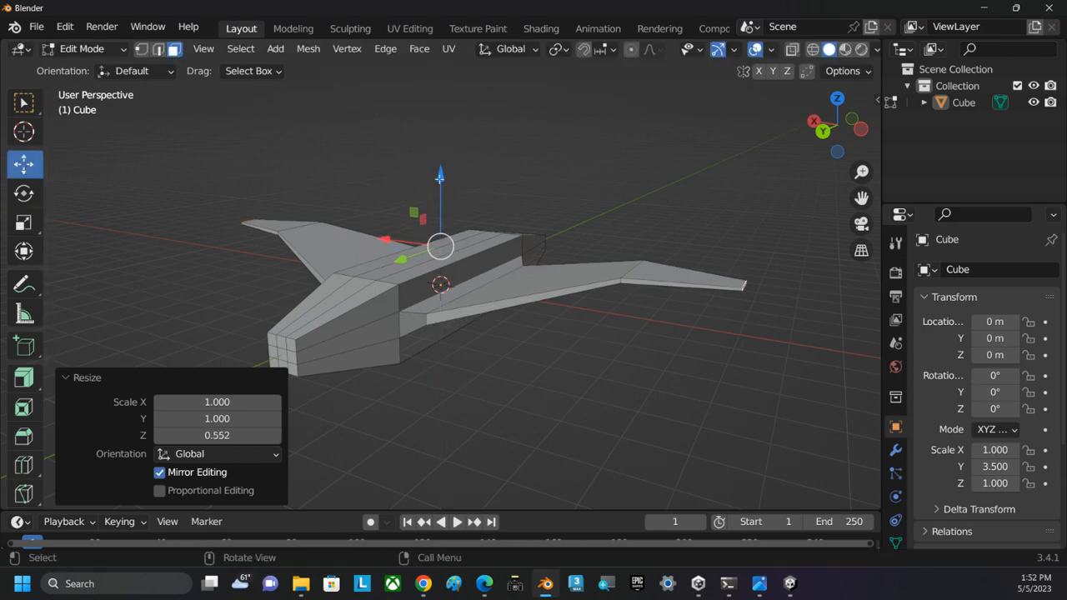
pyautogui.moveTo(440, 177); pyautogui.dragTo(466, 196)
pyautogui.press('KP_1')
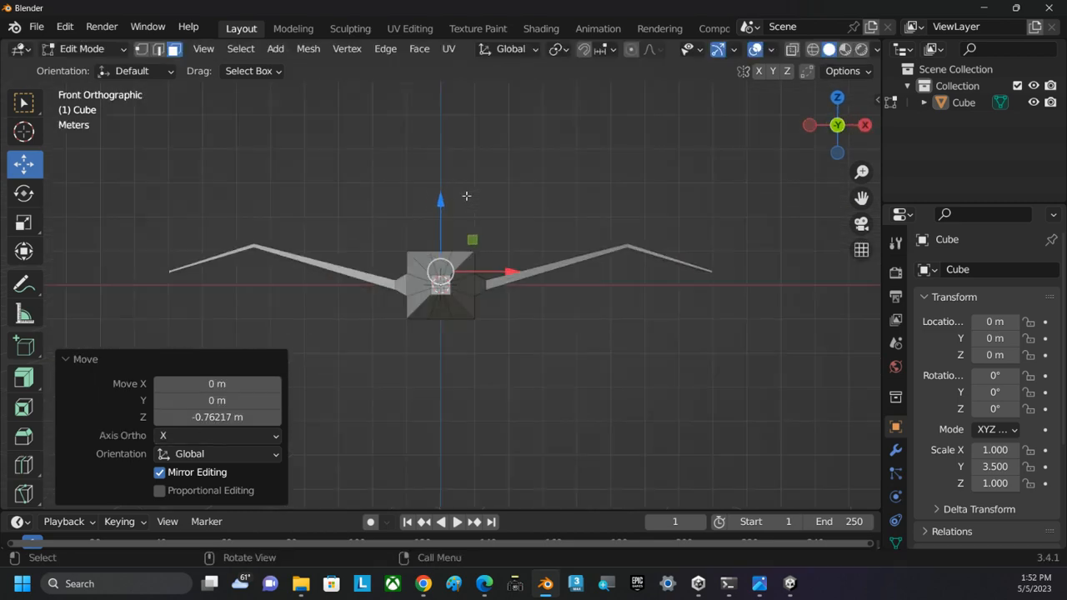
pyautogui.press('ctrl+KP_1')
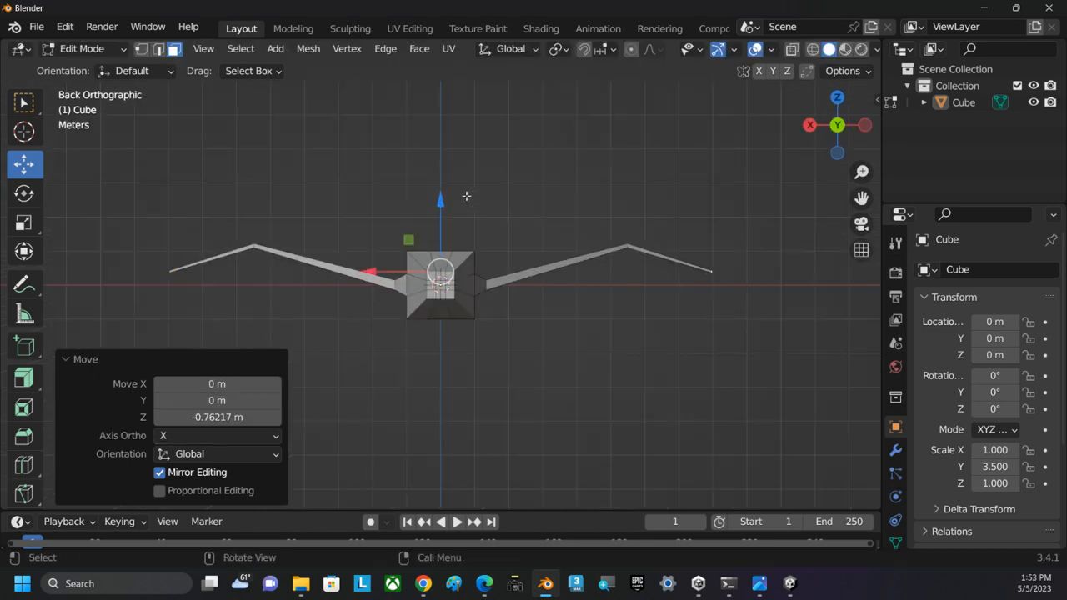
# Step: Sweep the outer wing sections by moving both tip faces about 1.98 m along positive Y
pyautogui.press('KP_3')
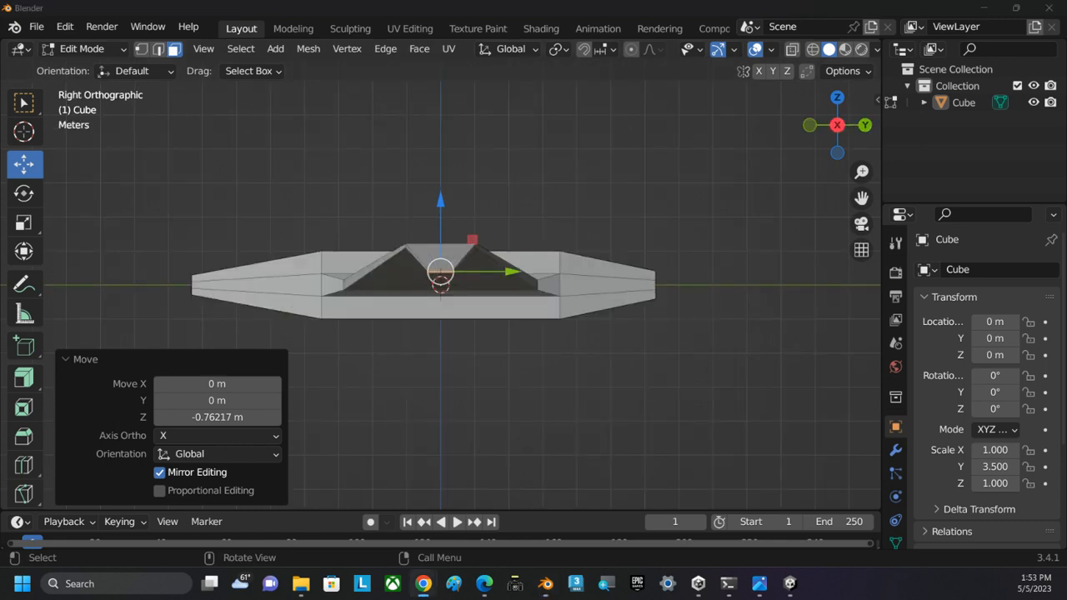
pyautogui.moveTo(442, 385); pyautogui.dragTo(500, 442, button='middle')
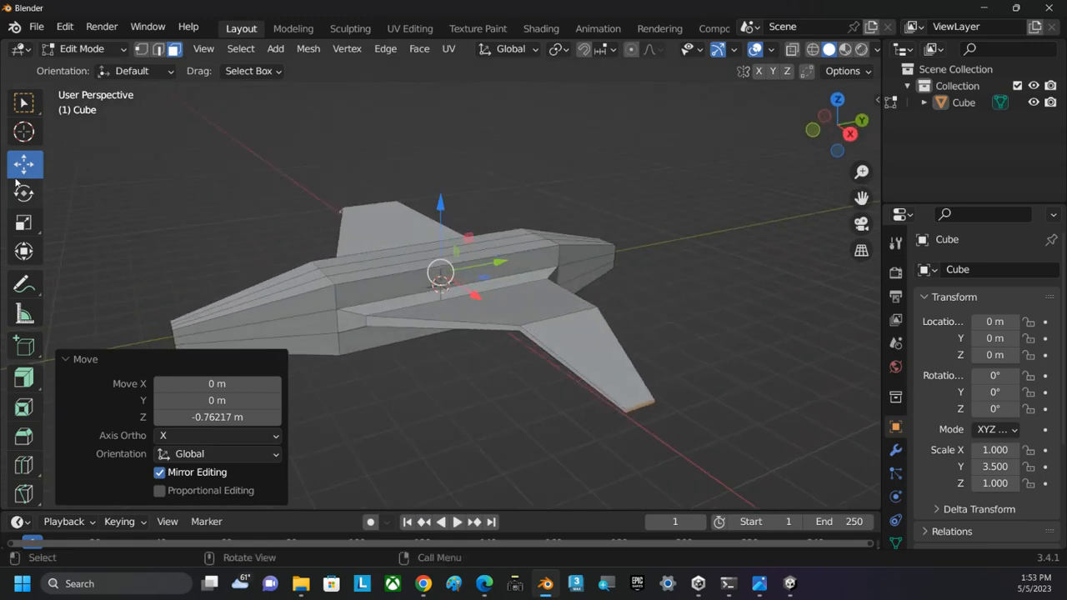
pyautogui.moveTo(483, 264); pyautogui.dragTo(546, 244)
# Step: Select the middle strip face on top of the central body section for scaling
pyautogui.moveTo(459, 341); pyautogui.dragTo(10, 400, button='middle')
pyautogui.moveTo(425, 447); pyautogui.dragTo(310, 426, button='middle')
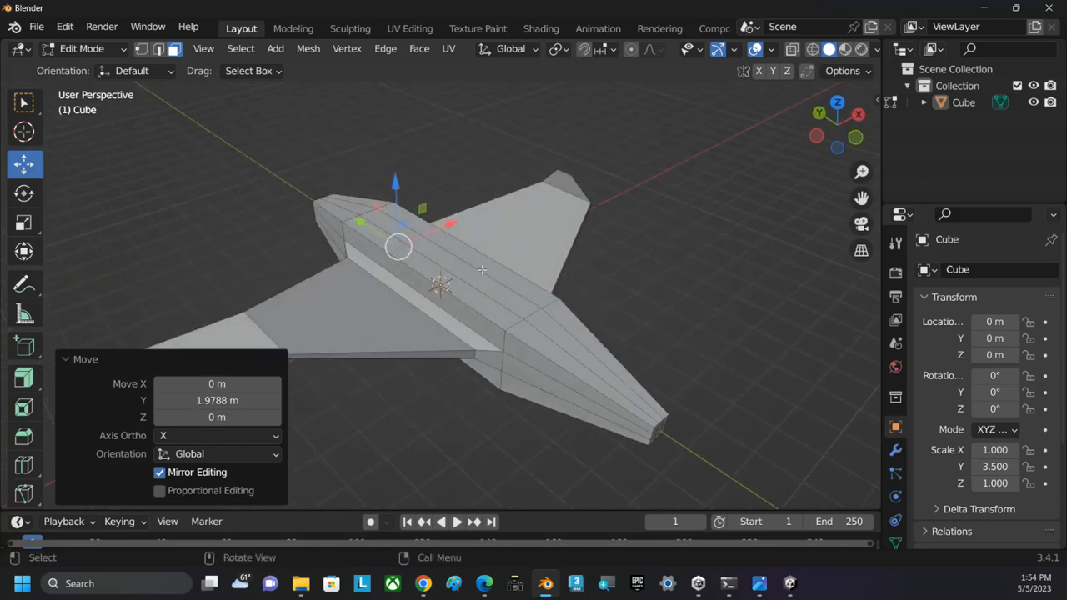
pyautogui.click(466, 288)
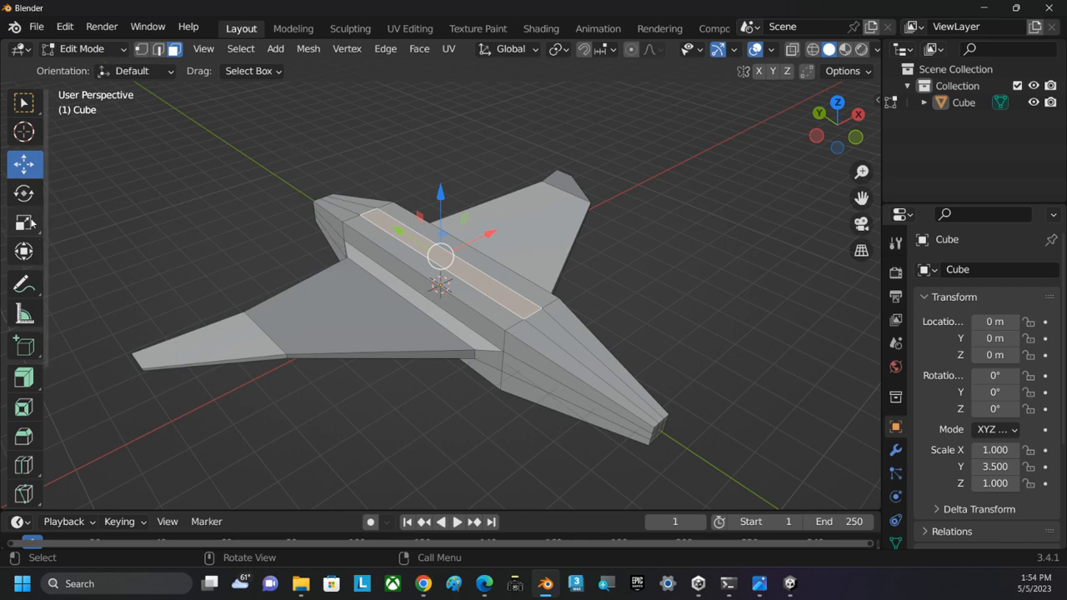
pyautogui.click(24, 222)
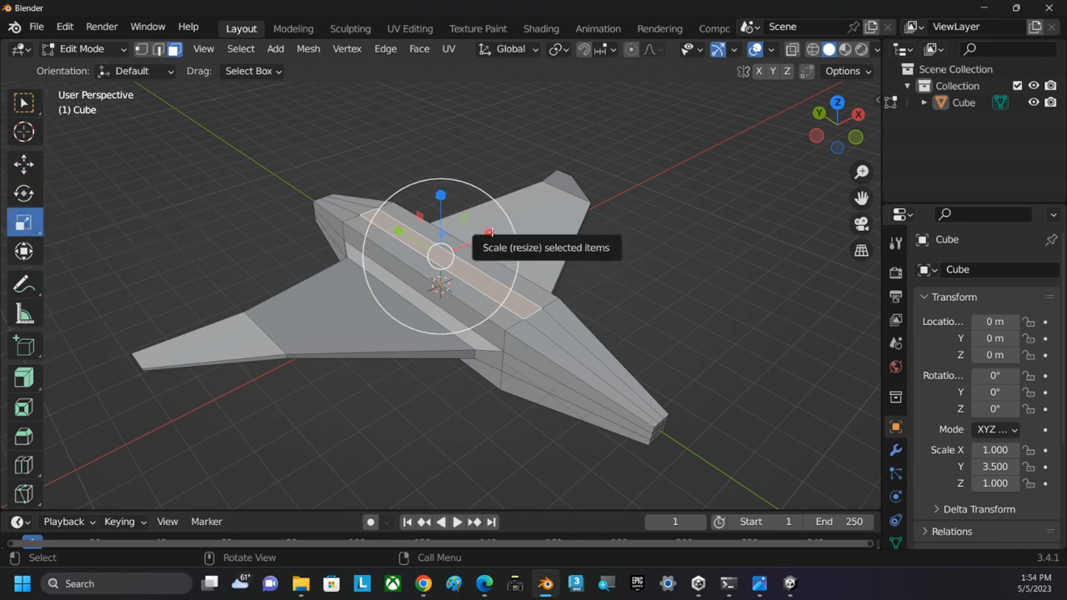
# Step: Try to widen the selected top face along X and subdivide it with 2 cuts, and undo both operations
pyautogui.moveTo(493, 232); pyautogui.dragTo(526, 227)
pyautogui.rightClick(285, 168)
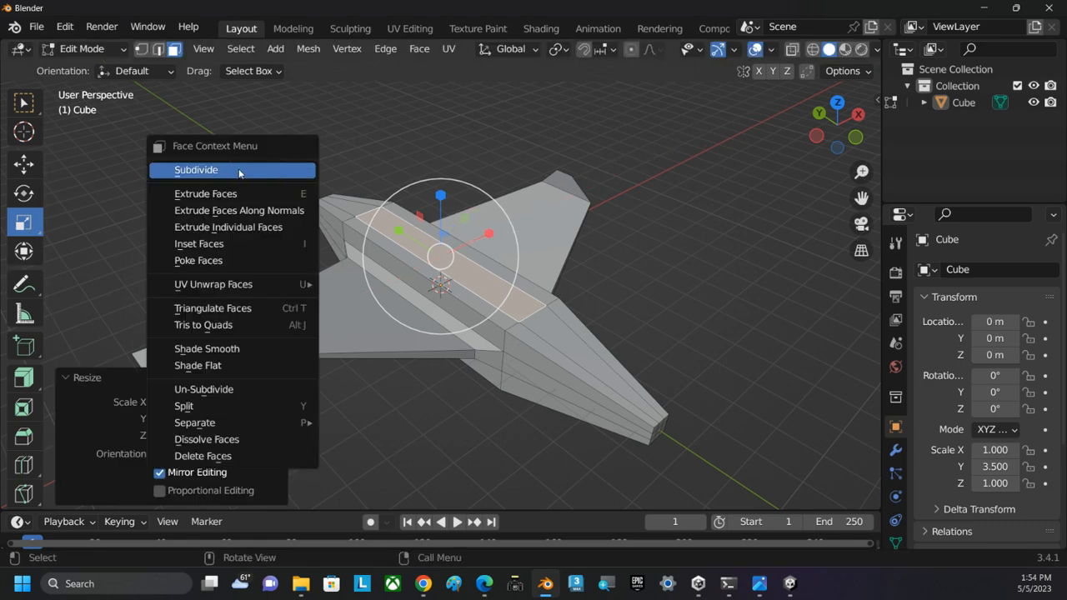
pyautogui.click(231, 170)
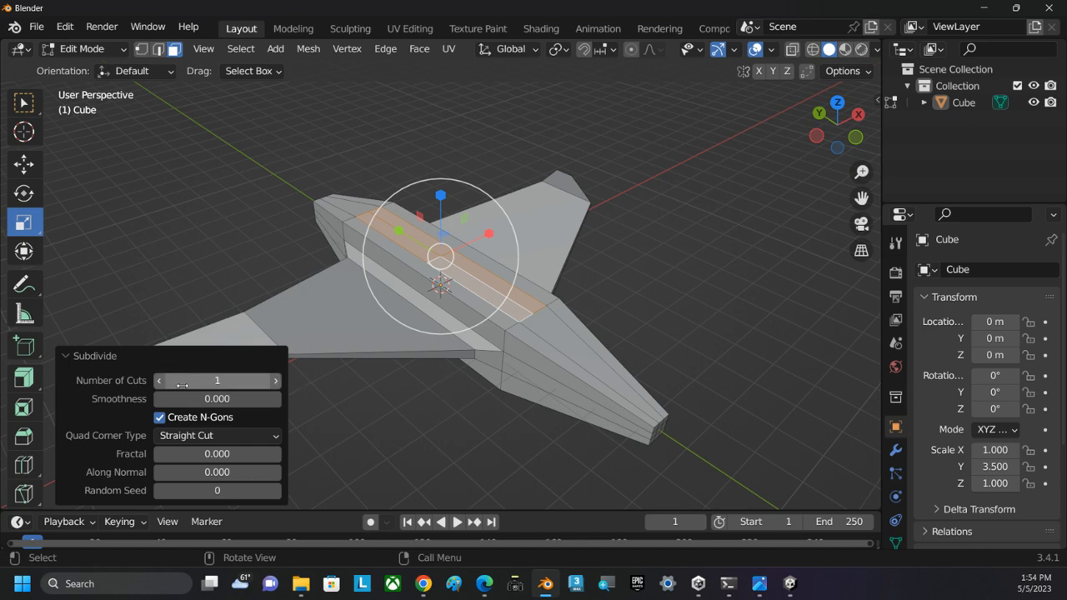
pyautogui.click(276, 381)
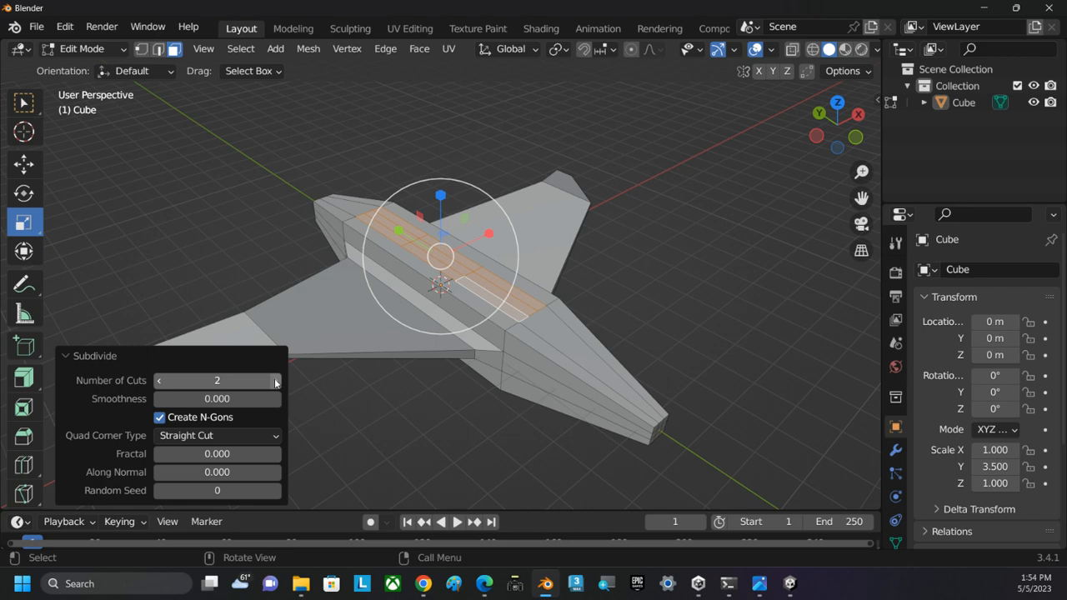
pyautogui.hotkey('ctrl', 'z')
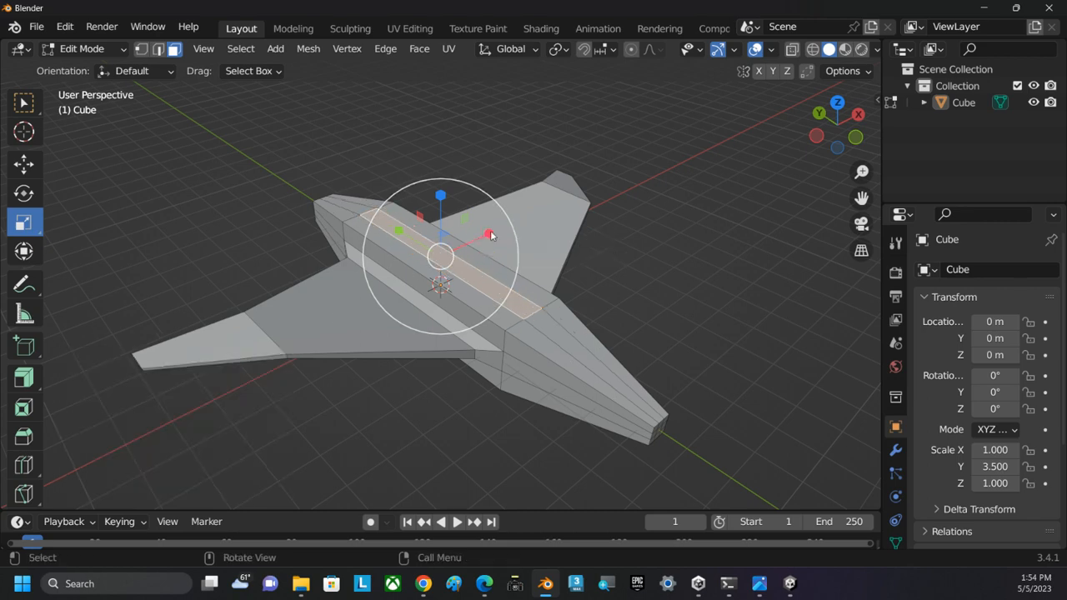
# Step: Widen the selected top face along X by a factor of about 1.35 and inset it by about 0.076 m
pyautogui.moveTo(490, 236); pyautogui.dragTo(507, 227)
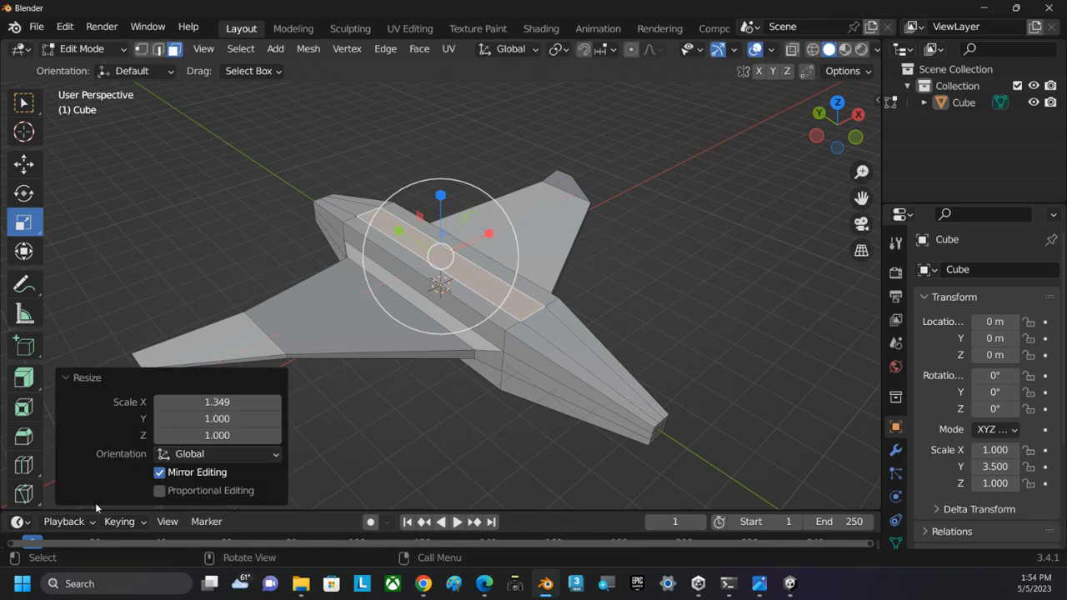
pyautogui.click(24, 407)
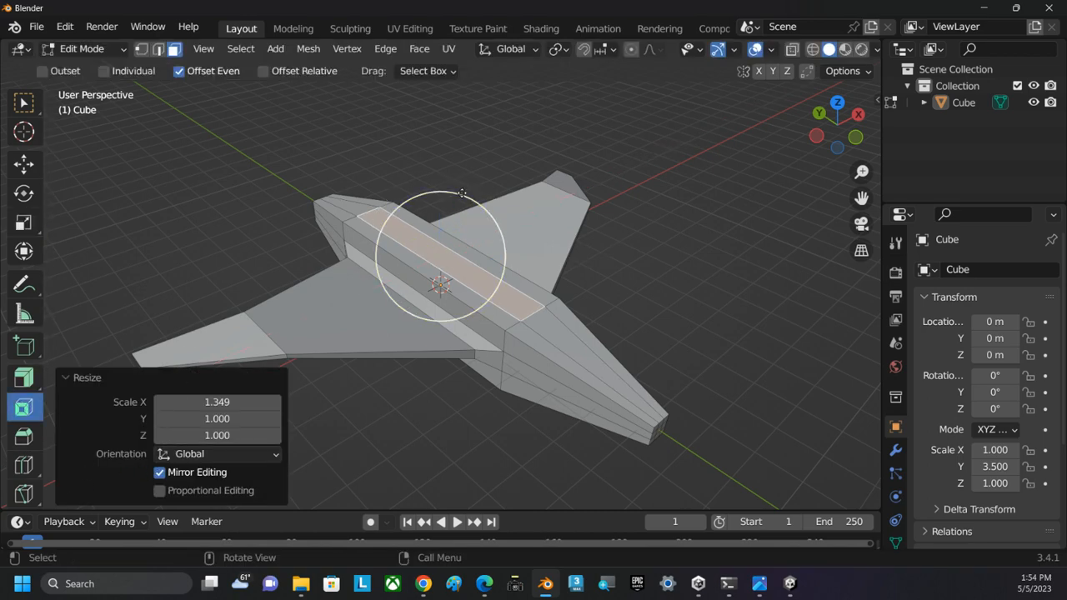
pyautogui.moveTo(461, 193); pyautogui.dragTo(357, 208)
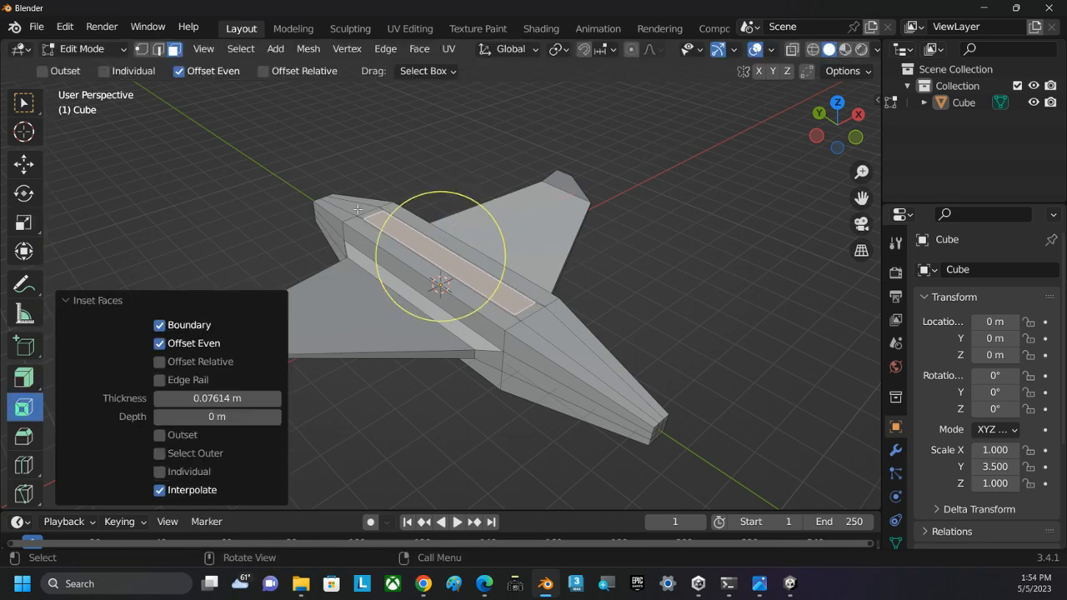
# Step: Shorten the inset top face along Y, shift it toward negative Y and raise it about 0.51 m
pyautogui.click(23, 222)
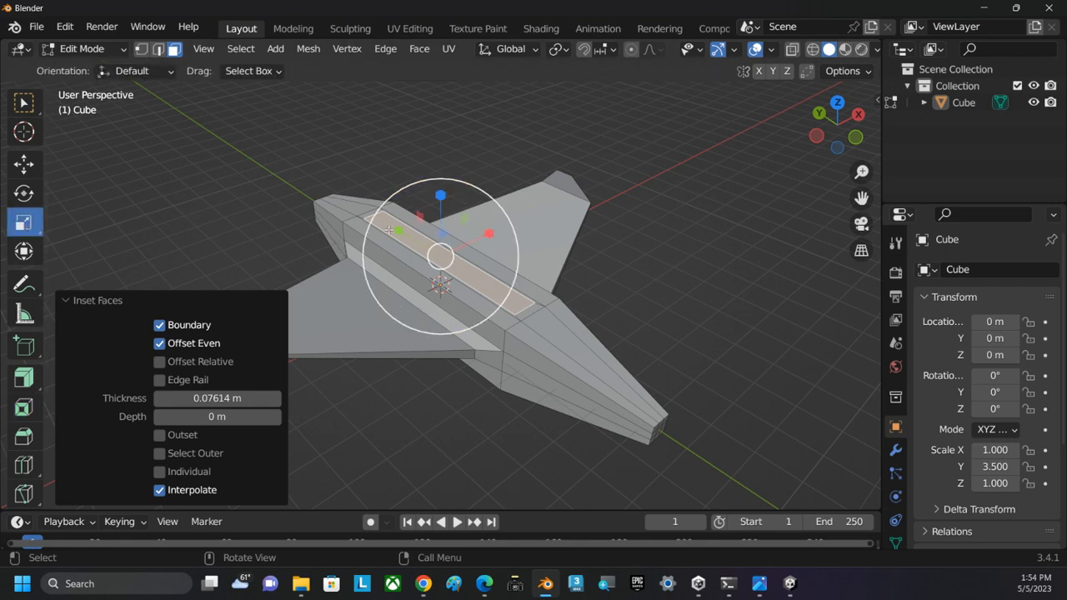
pyautogui.moveTo(400, 231); pyautogui.dragTo(428, 246)
pyautogui.click(24, 164)
pyautogui.moveTo(472, 215); pyautogui.dragTo(473, 195)
# Step: Extrude the raised top face upward by about 0.4 m and scale its new top face uniformly to about 0.57
pyautogui.moveTo(698, 262); pyautogui.dragTo(622, 257, button='middle')
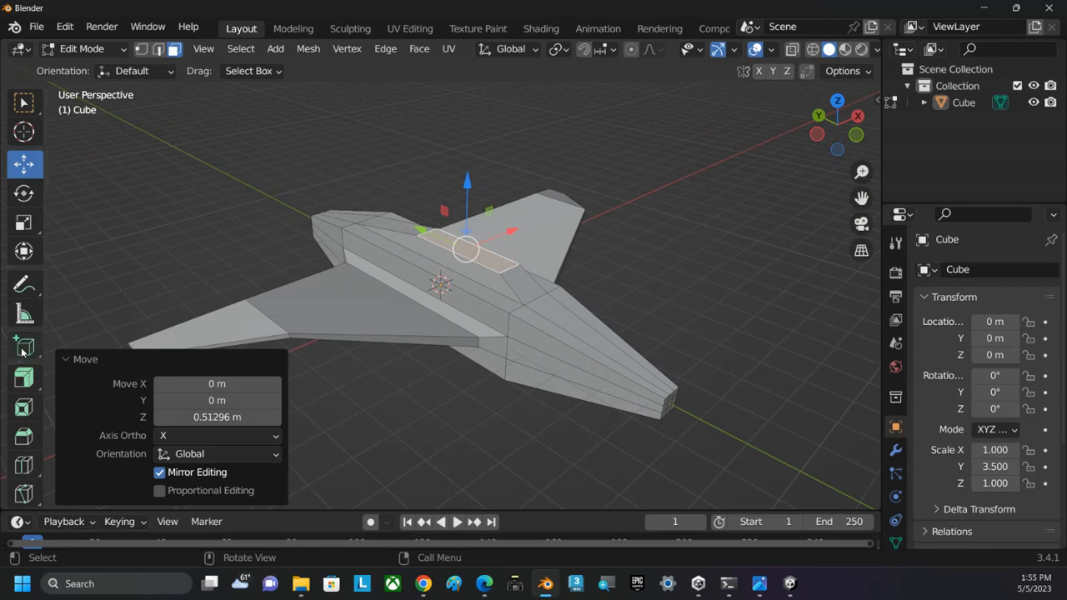
pyautogui.moveTo(24, 379); pyautogui.dragTo(102, 248)
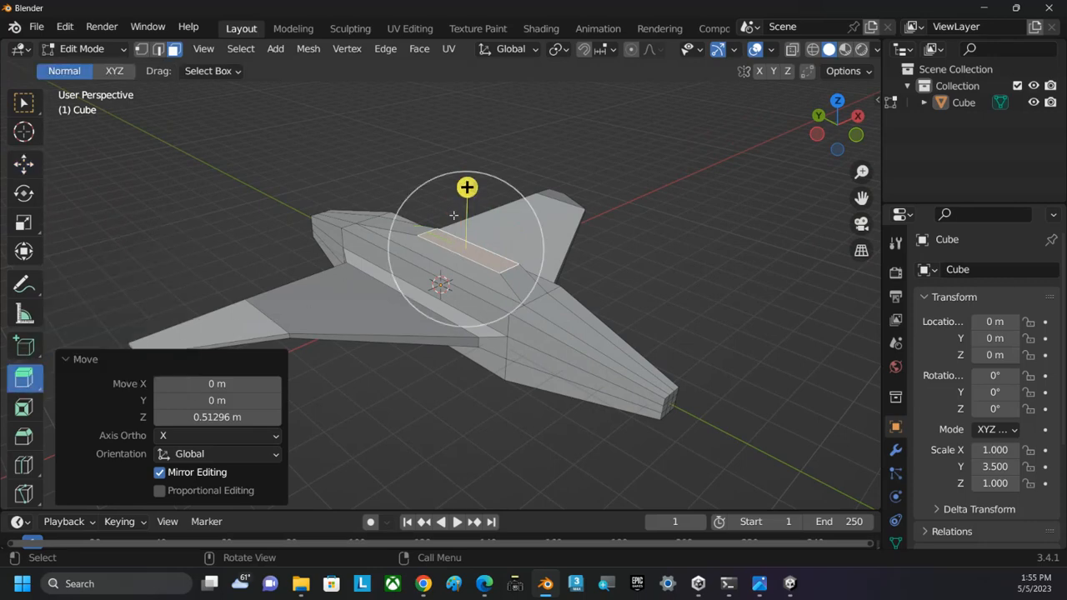
pyautogui.moveTo(467, 187); pyautogui.dragTo(479, 167)
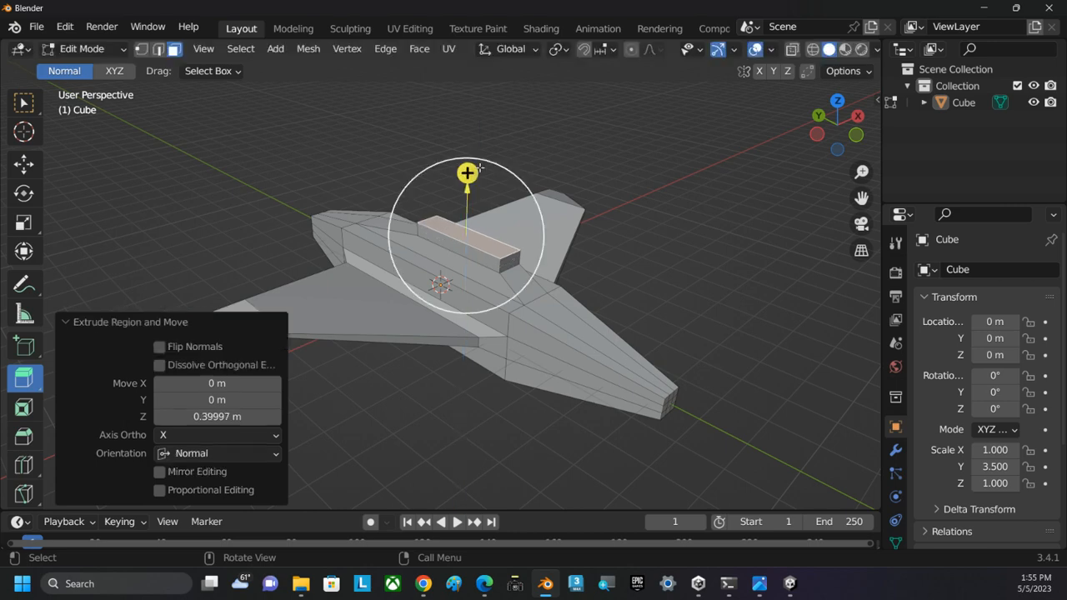
pyautogui.click(24, 221)
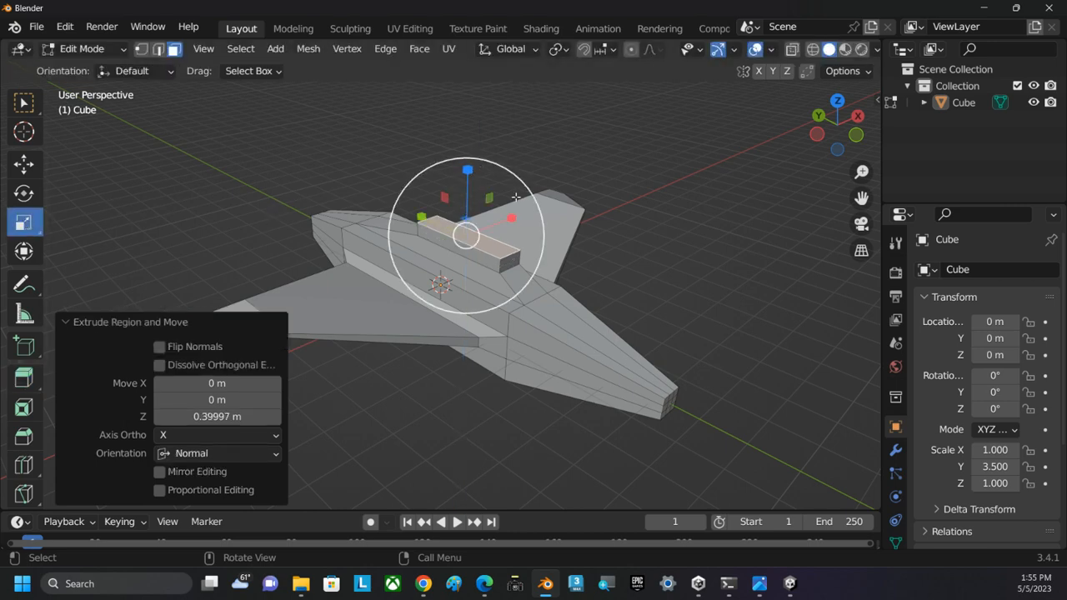
pyautogui.moveTo(516, 197)
pyautogui.mouseDown()
pyautogui.moveTo(522, 186)
pyautogui.moveTo(504, 214)
pyautogui.mouseUp()
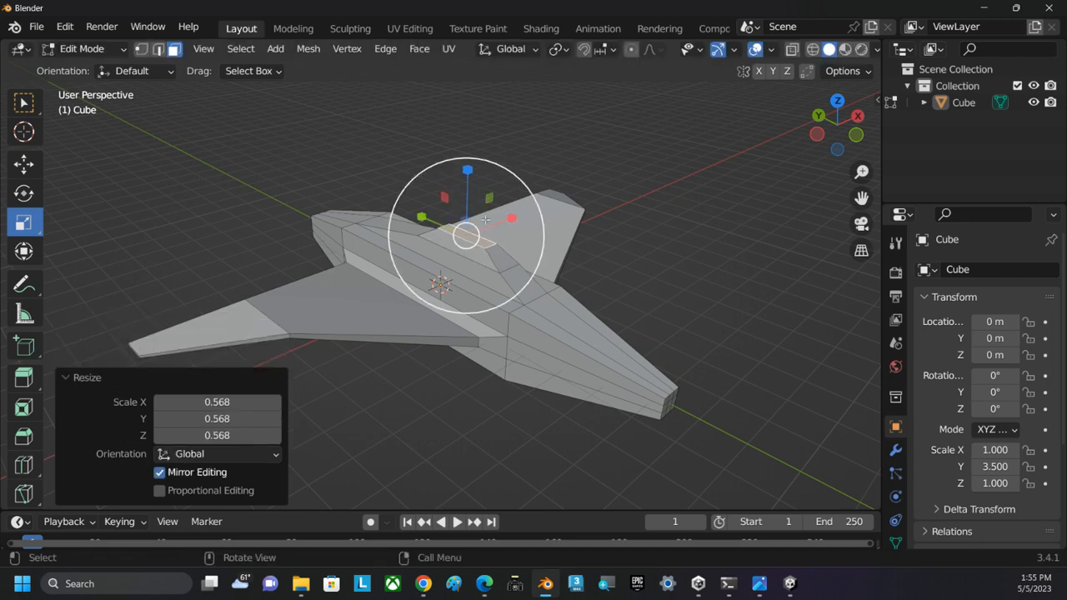
# Step: Try to lengthen the tail by box-selecting the vertices at the body's +Y end and moving them about 2.98 m along Y
pyautogui.moveTo(503, 213); pyautogui.dragTo(215, 285, button='middle')
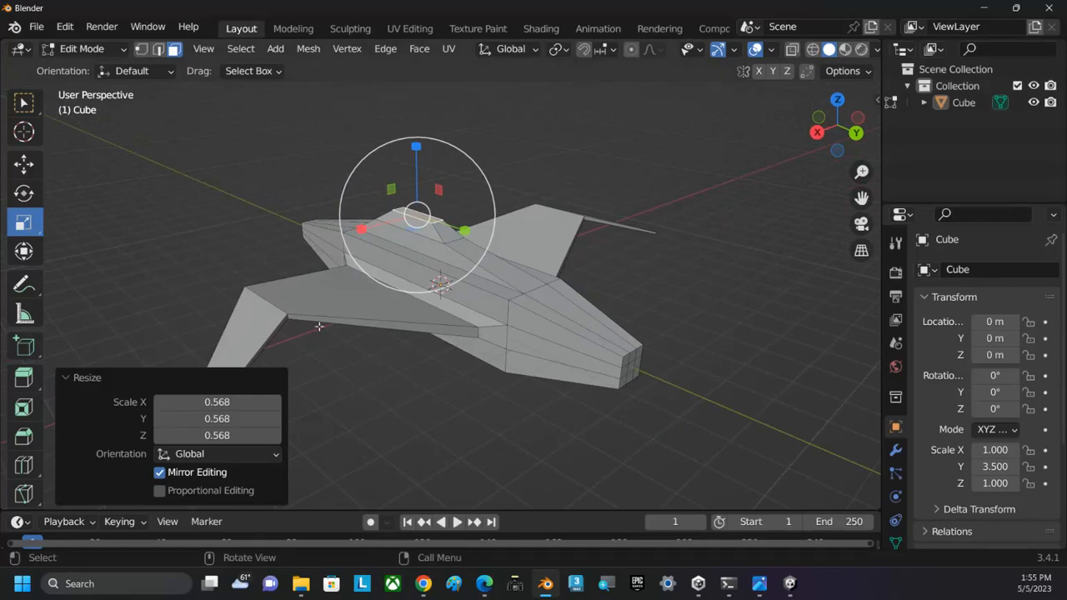
pyautogui.moveTo(319, 326); pyautogui.dragTo(332, 397, button='middle')
pyautogui.moveTo(580, 399); pyautogui.dragTo(781, 290, button='middle')
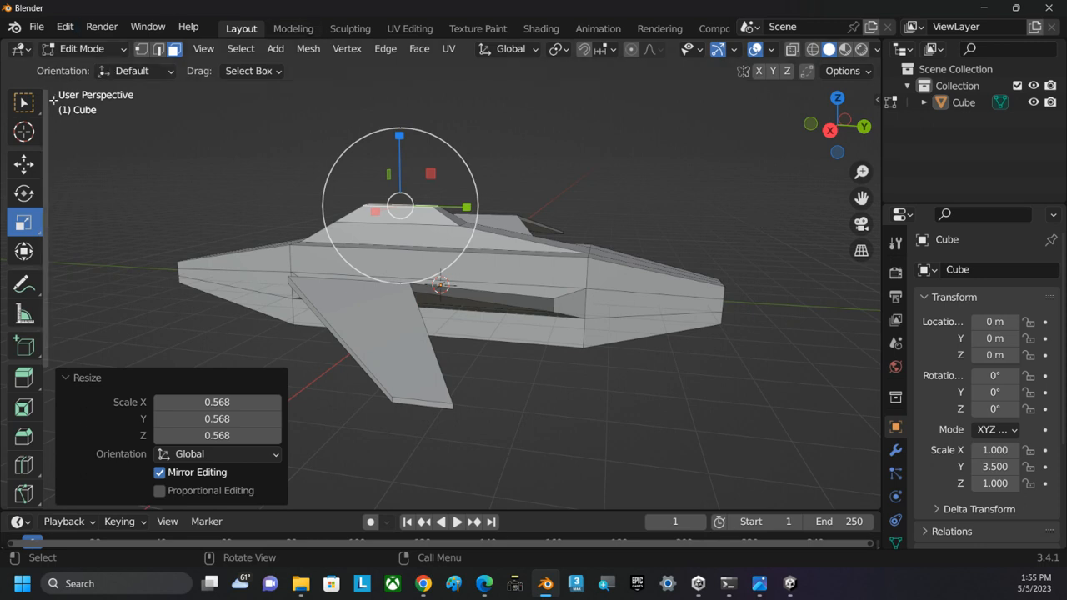
pyautogui.click(142, 48)
pyautogui.moveTo(757, 220); pyautogui.dragTo(706, 427)
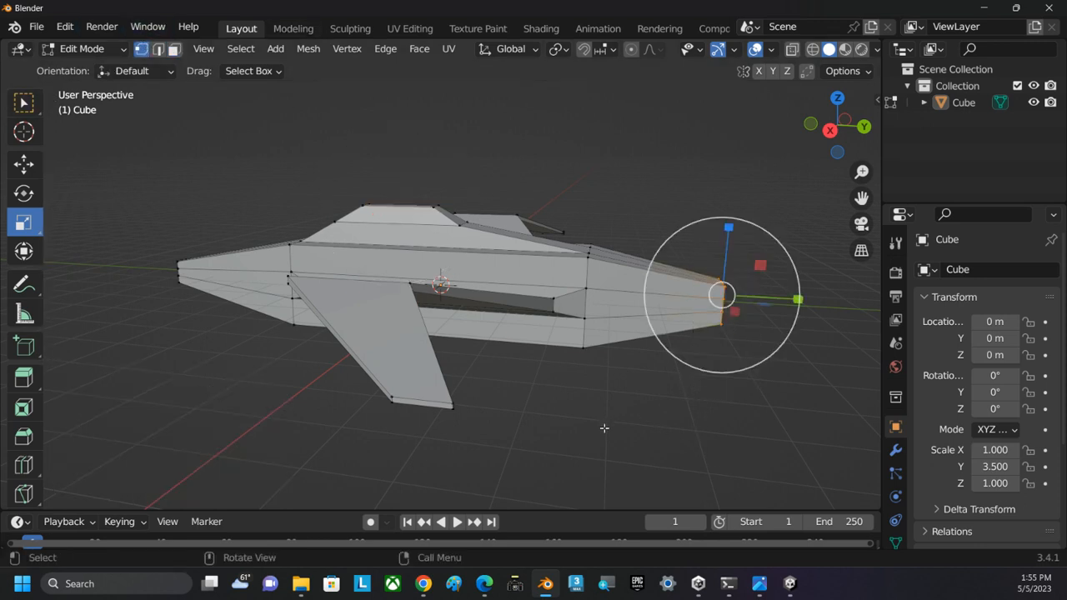
pyautogui.press('KP_3')
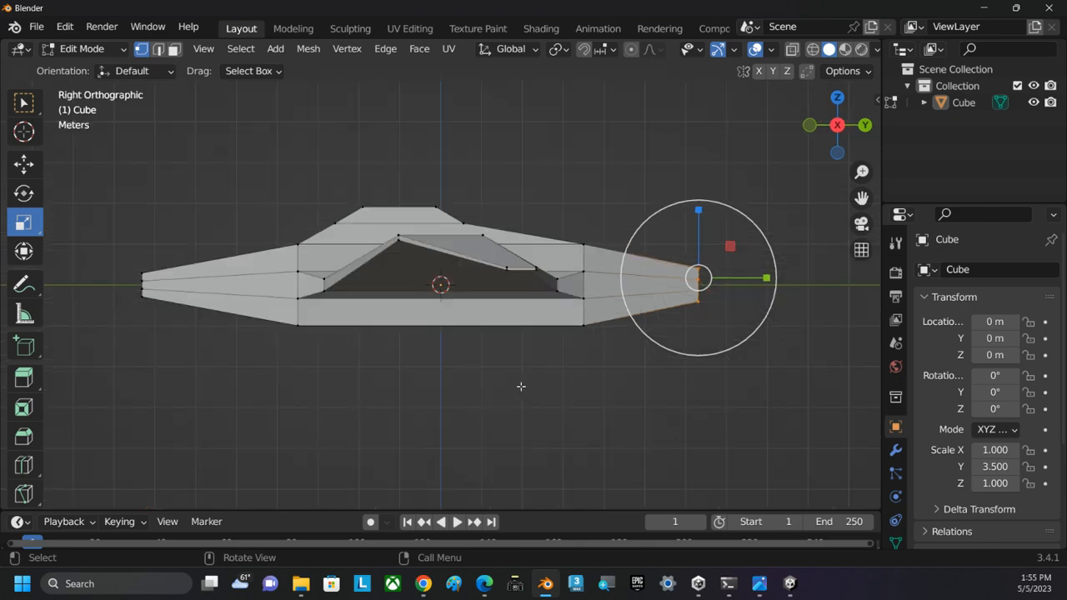
pyautogui.click(24, 163)
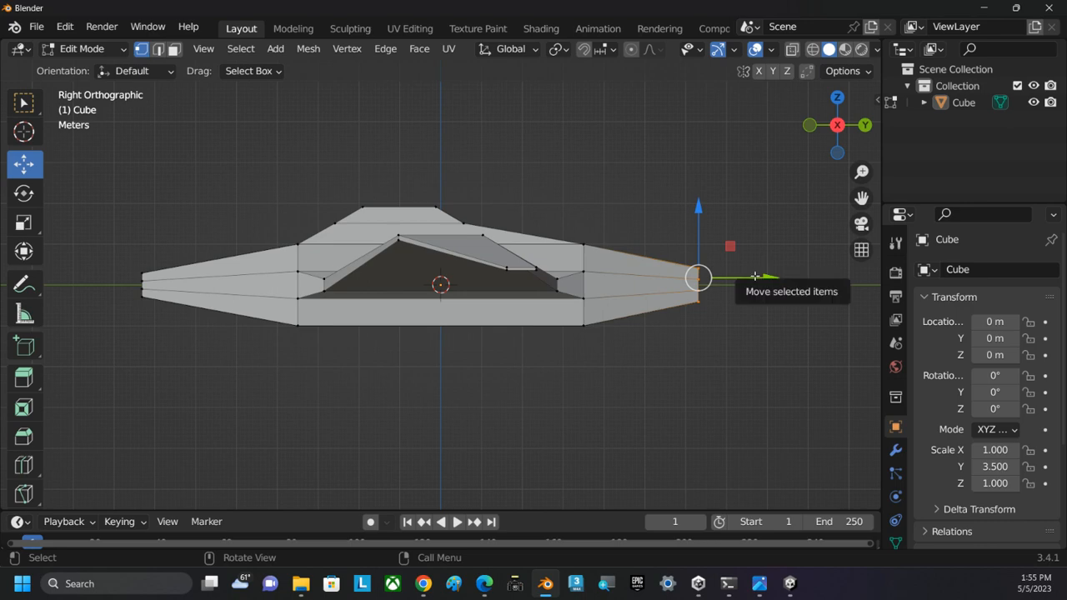
pyautogui.moveTo(754, 275); pyautogui.dragTo(868, 281)
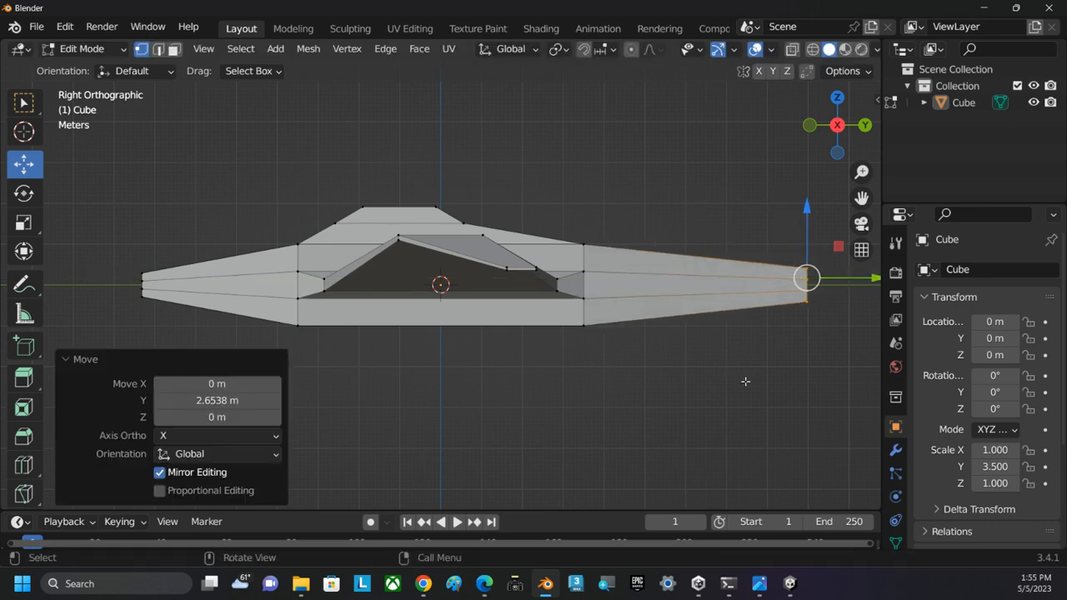
pyautogui.keyDown('shift'); pyautogui.moveTo(741, 375); pyautogui.dragTo(555, 374, button='middle'); pyautogui.keyUp('shift')
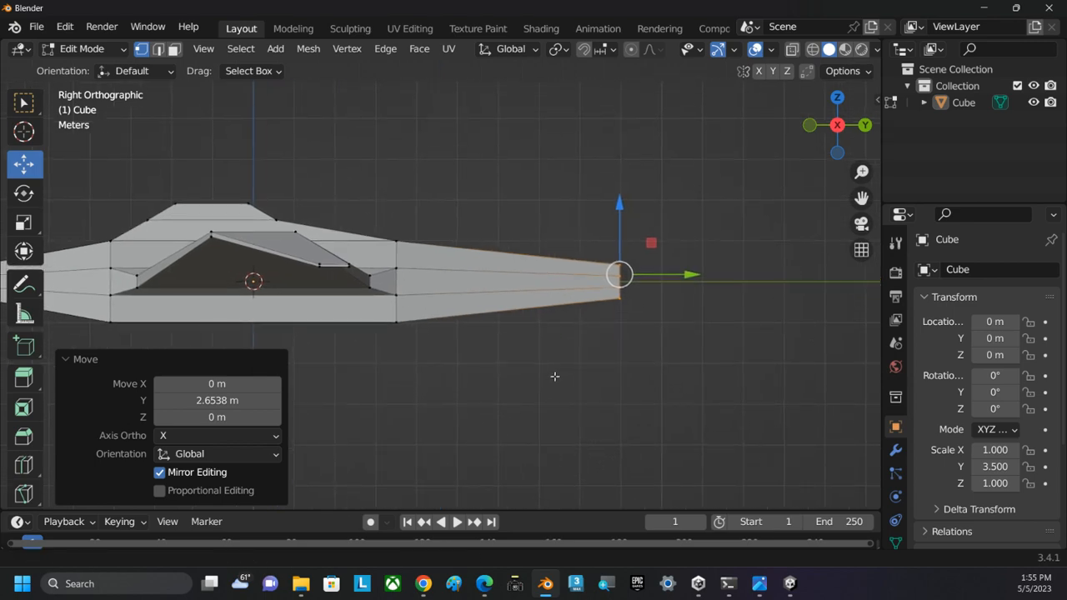
pyautogui.moveTo(692, 273); pyautogui.dragTo(703, 280)
# Step: Scale the selected tail-end vertices to about 0.75 along Z, and uniformly to about 0.8
pyautogui.click(24, 222)
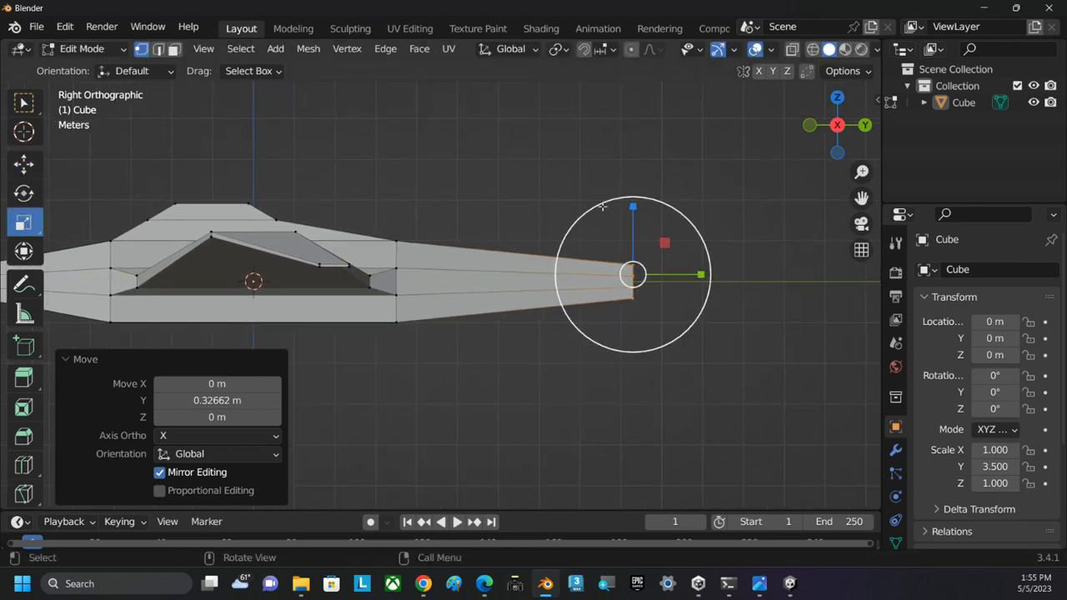
pyautogui.moveTo(635, 205); pyautogui.dragTo(636, 223)
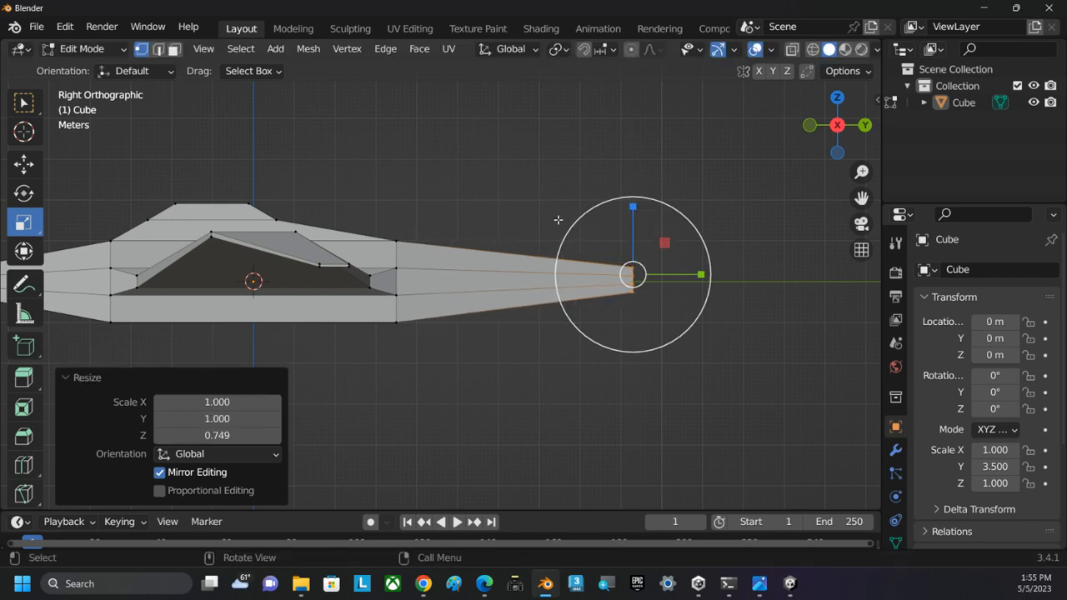
pyautogui.moveTo(559, 219); pyautogui.dragTo(561, 221, button='middle')
pyautogui.press('KP_7')
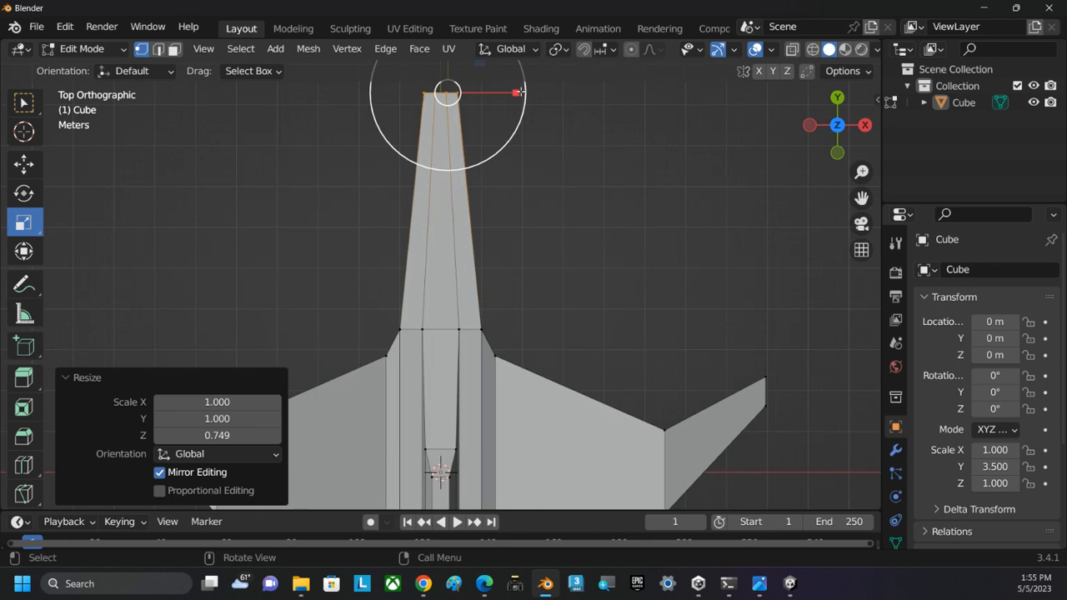
pyautogui.moveTo(518, 92); pyautogui.dragTo(502, 91)
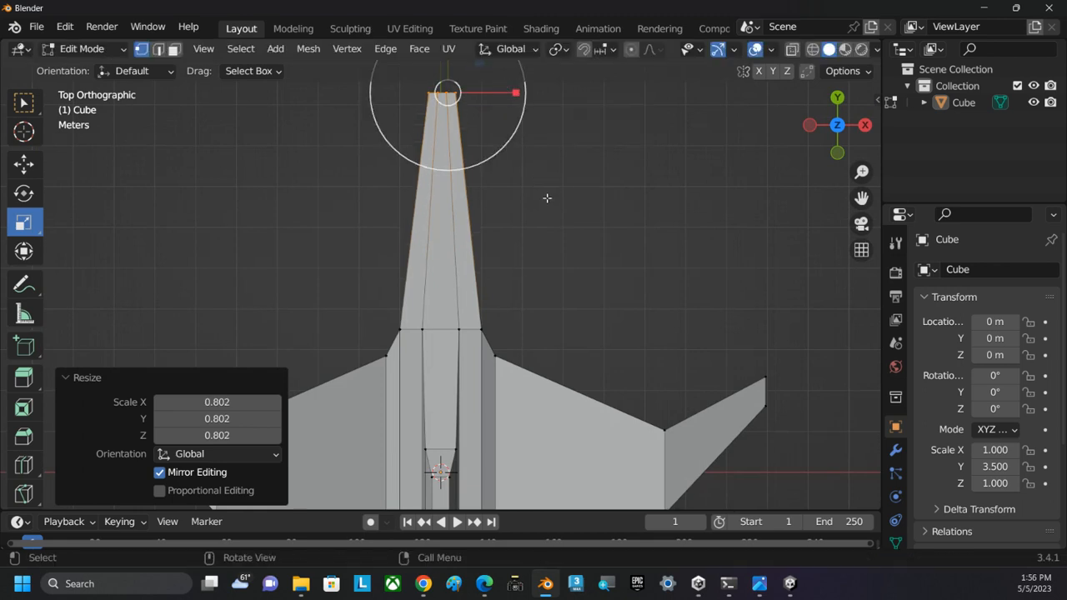
pyautogui.press('KP_3')
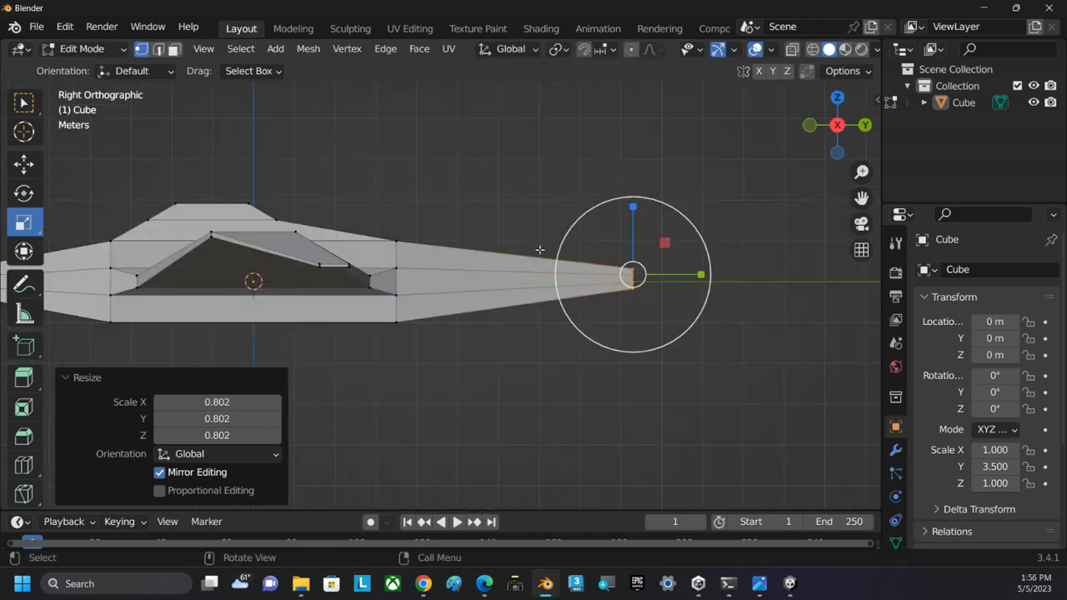
pyautogui.press('KP_1')
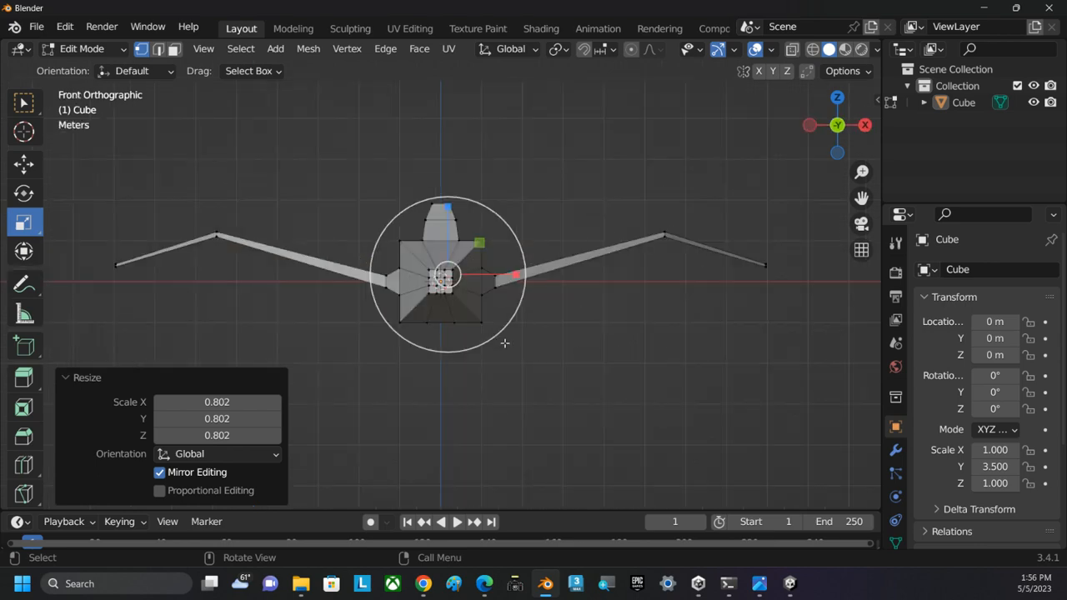
pyautogui.press('KP_3')
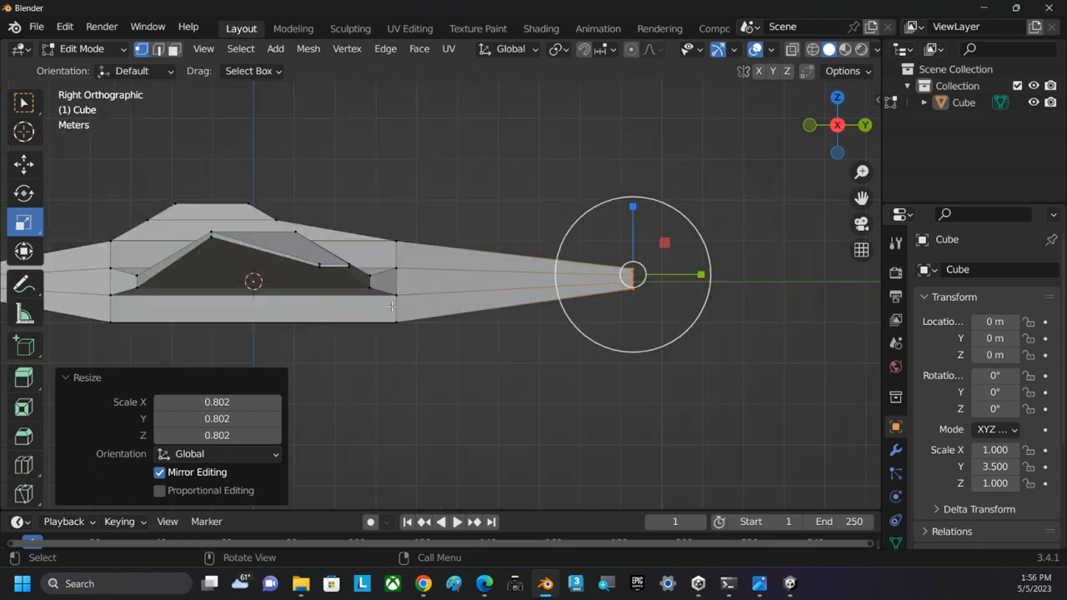
# Step: Add one centred loop cut around the lengthened tail section and select a side face behind it in face mode
pyautogui.click(22, 468)
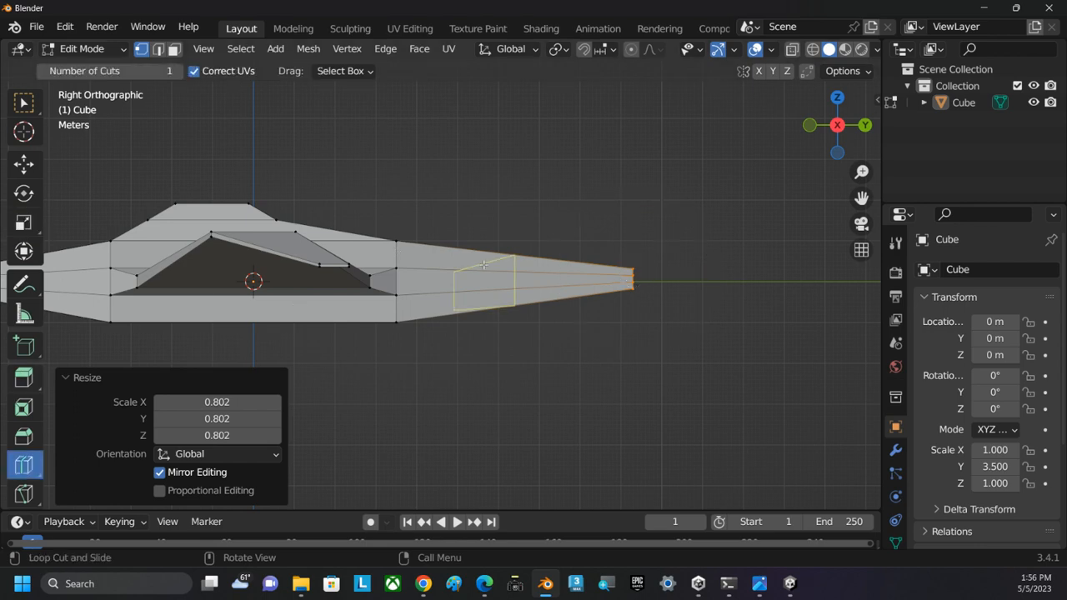
pyautogui.click(481, 264)
pyautogui.rightClick(481, 264)
pyautogui.moveTo(610, 408); pyautogui.dragTo(569, 438, button='middle')
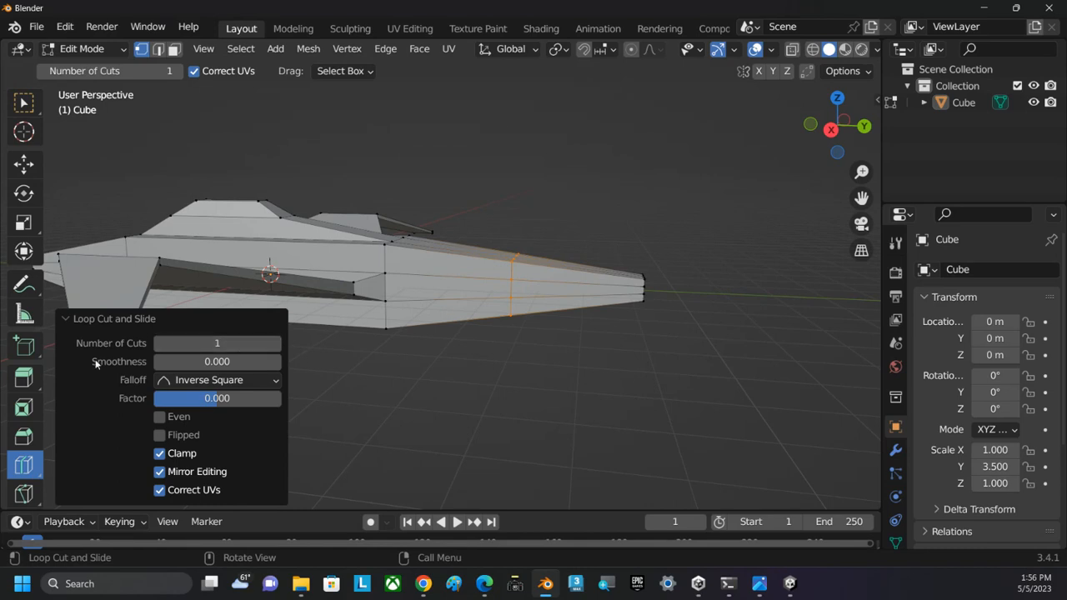
pyautogui.click(173, 48)
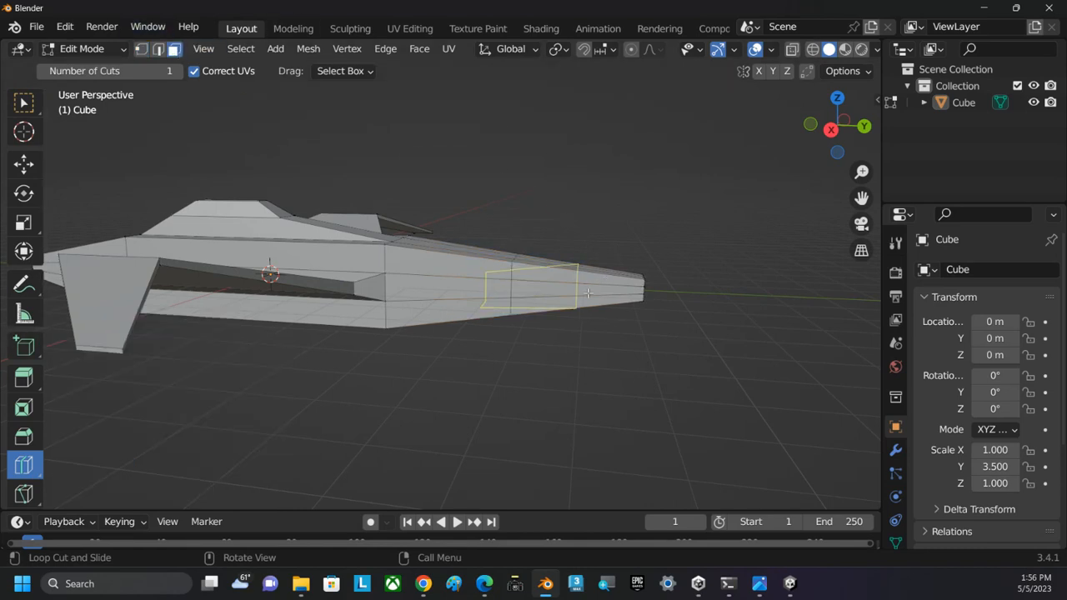
pyautogui.press('w')
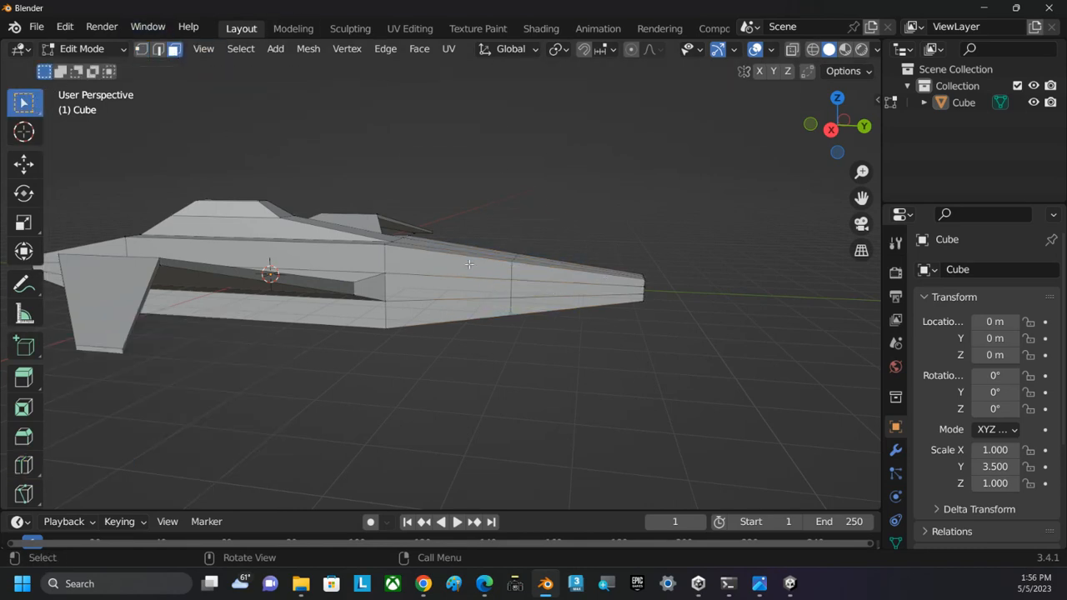
pyautogui.click(545, 290)
pyautogui.moveTo(784, 307); pyautogui.dragTo(488, 292, button='middle')
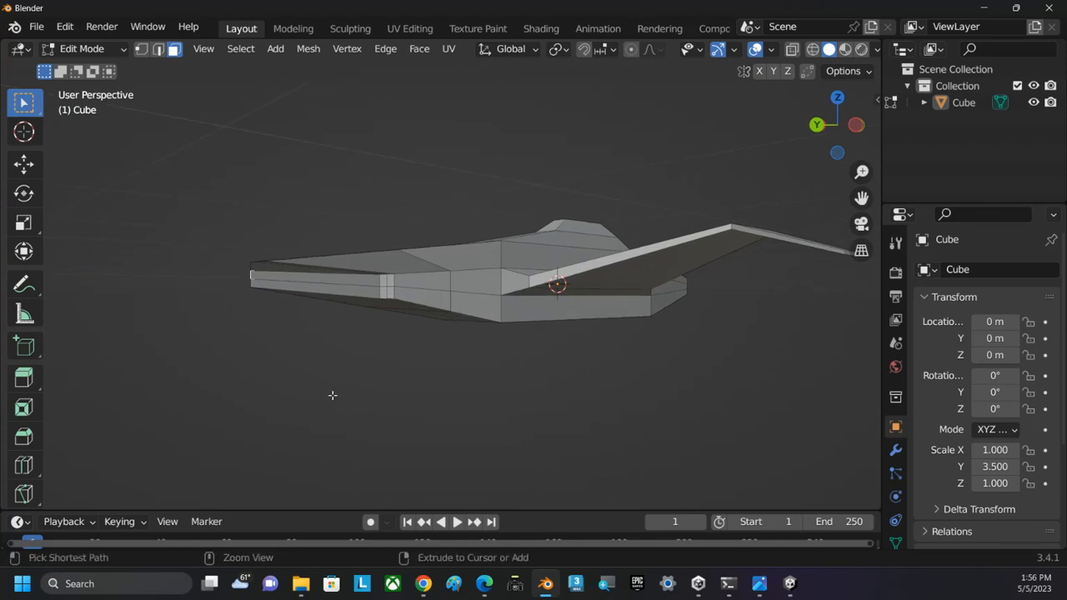
# Step: Undo the tail section's loop cut, scaling and lengthening
pyautogui.hotkey('ctrl', 'z')
pyautogui.hotkey('ctrl', 'z')
pyautogui.hotkey('ctrl', 'z')
pyautogui.hotkey('ctrl', 'z')
pyautogui.hotkey('ctrl', 'z')
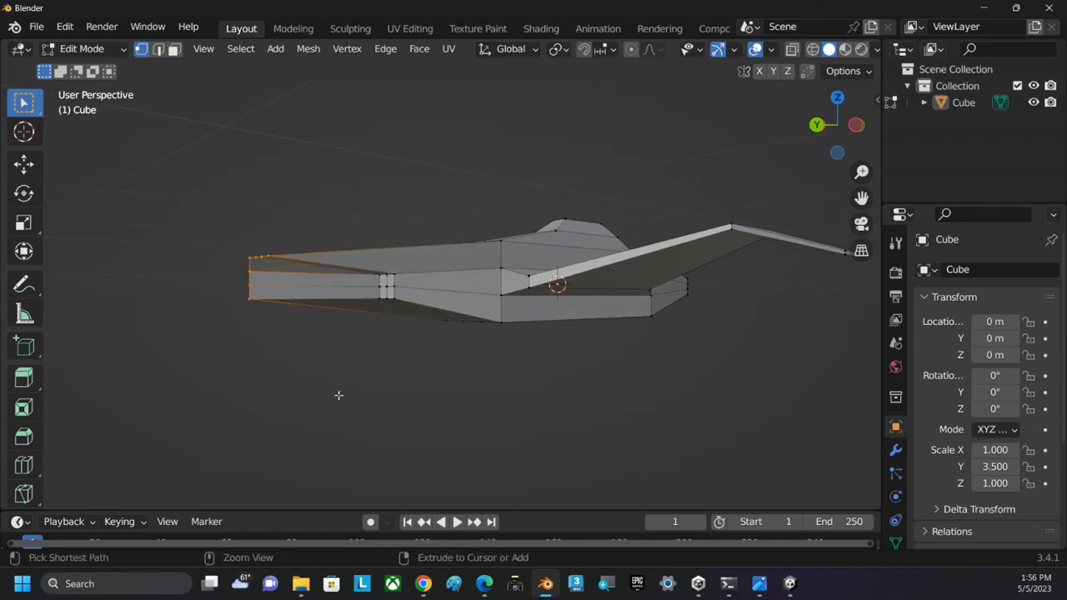
# Step: With X-ray enabled, select all vertices at the body's +Y end and move them about 3.48 m along Y
pyautogui.moveTo(226, 365); pyautogui.dragTo(429, 360, button='middle')
pyautogui.press('KP_3')
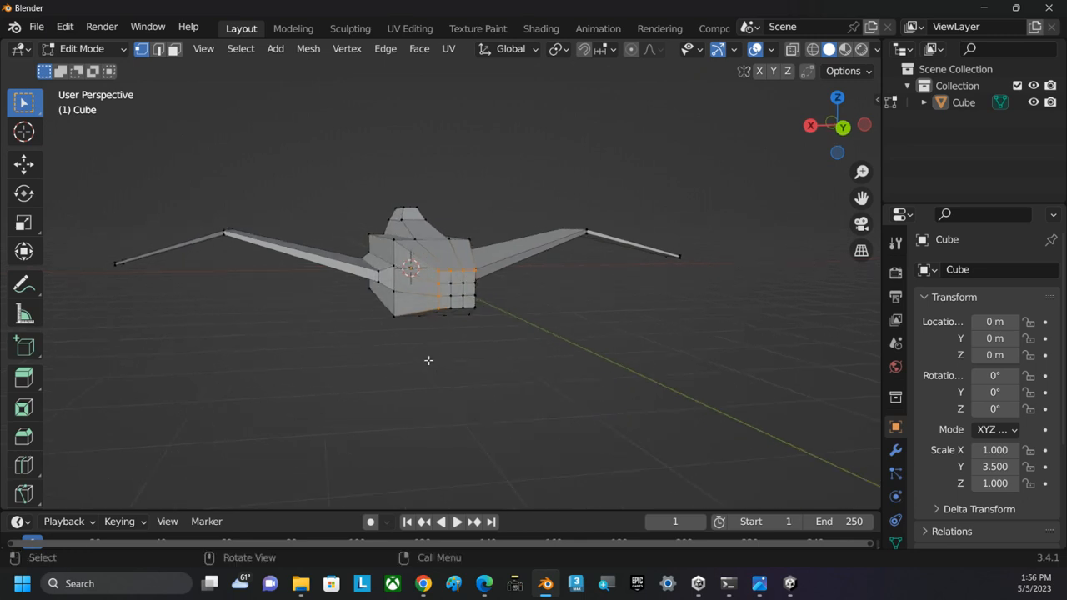
pyautogui.press('KP_3')
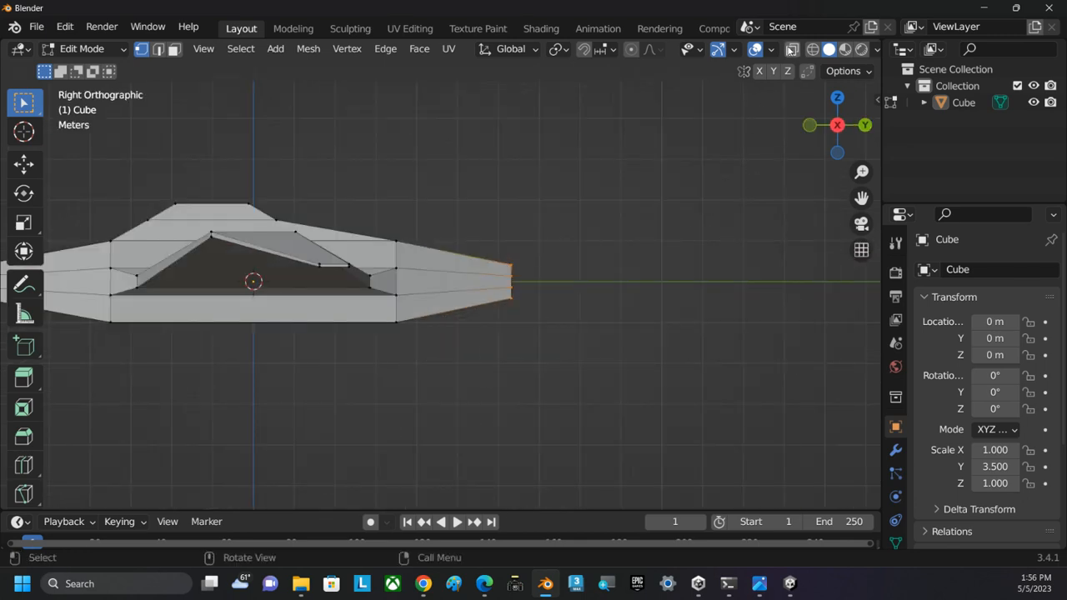
pyautogui.click(793, 51)
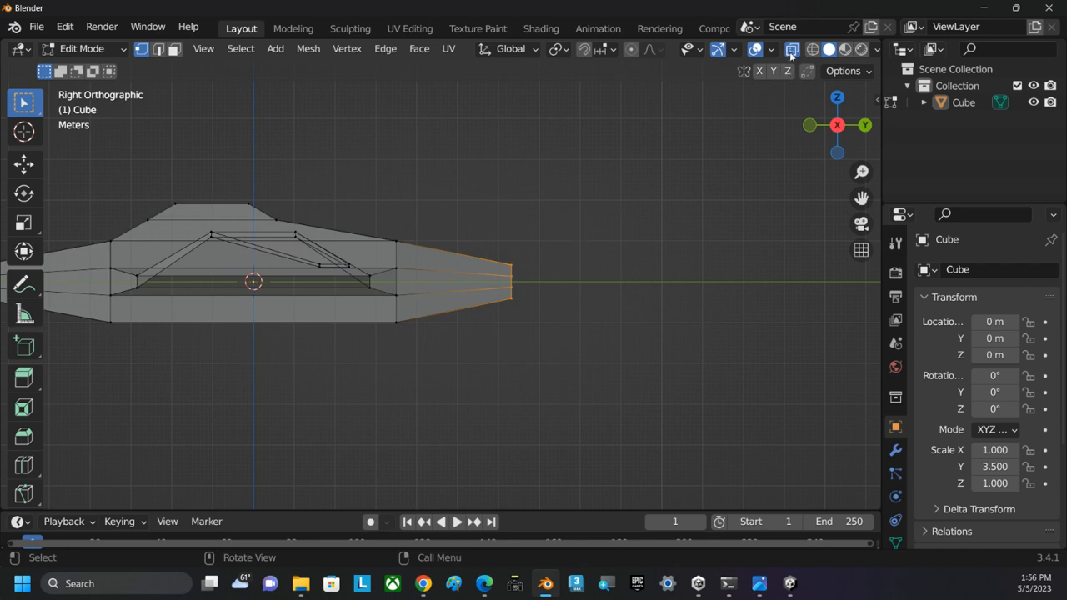
pyautogui.moveTo(546, 226); pyautogui.dragTo(486, 350)
pyautogui.moveTo(575, 305); pyautogui.dragTo(480, 292, button='middle')
pyautogui.click(23, 163)
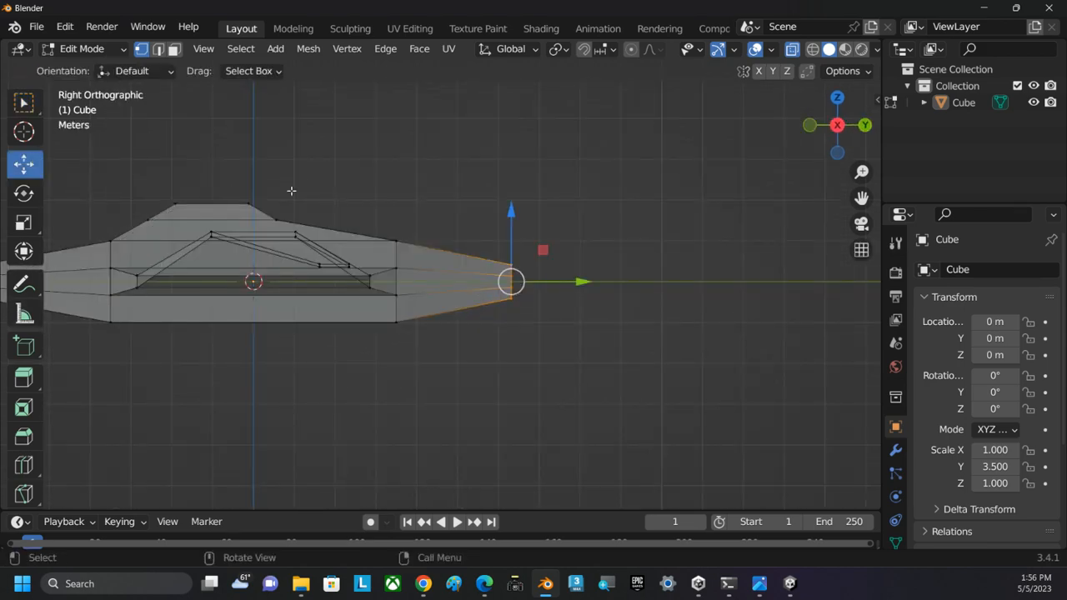
pyautogui.moveTo(548, 281); pyautogui.dragTo(698, 286)
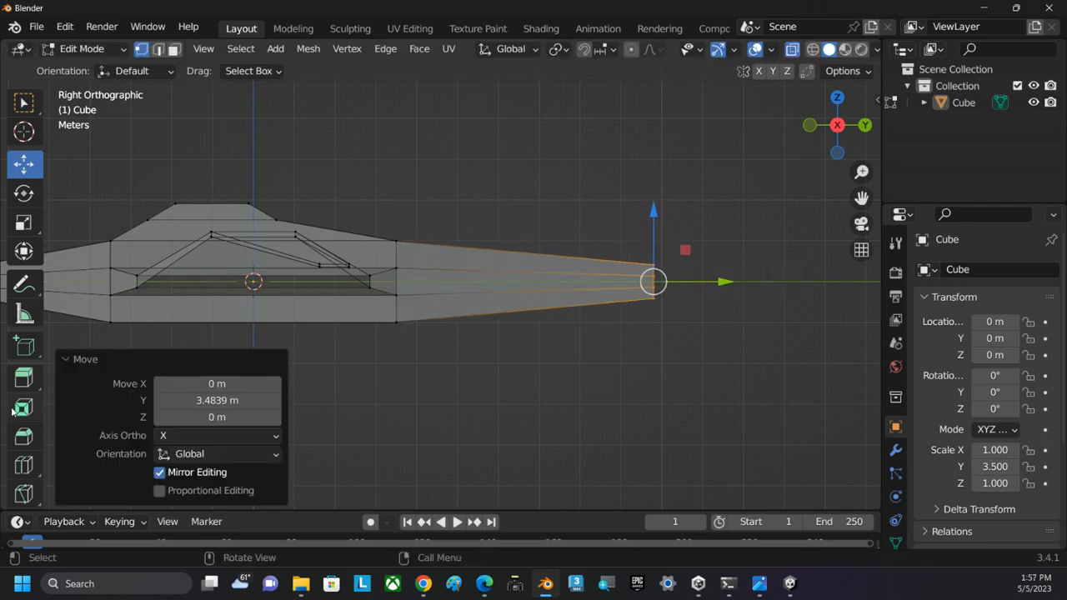
# Step: Add one centred loop cut around the lengthened tail section
pyautogui.click(23, 466)
pyautogui.click(466, 273)
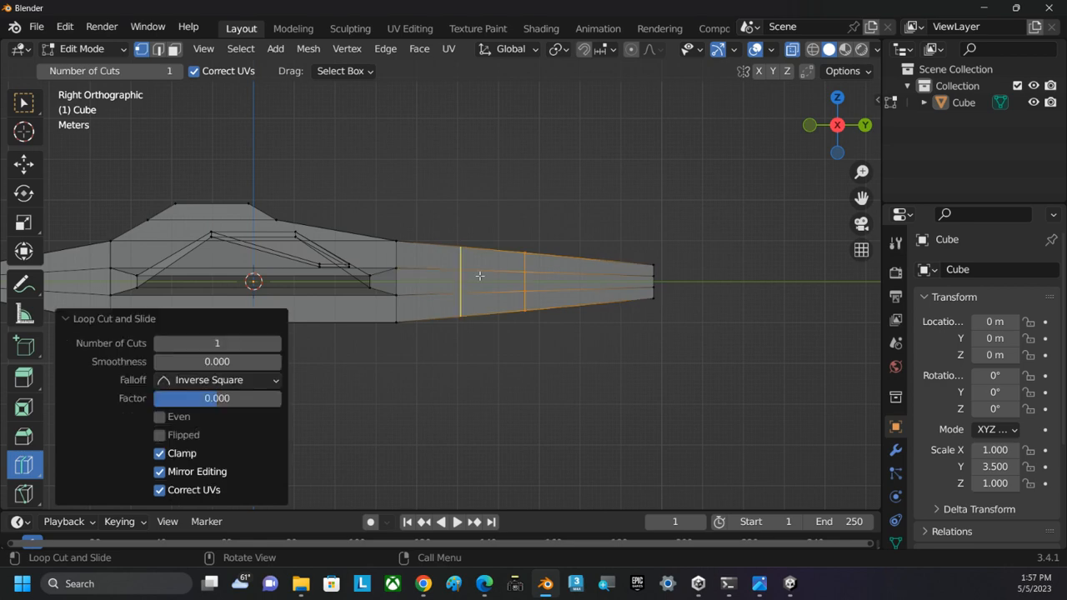
pyautogui.click(23, 106)
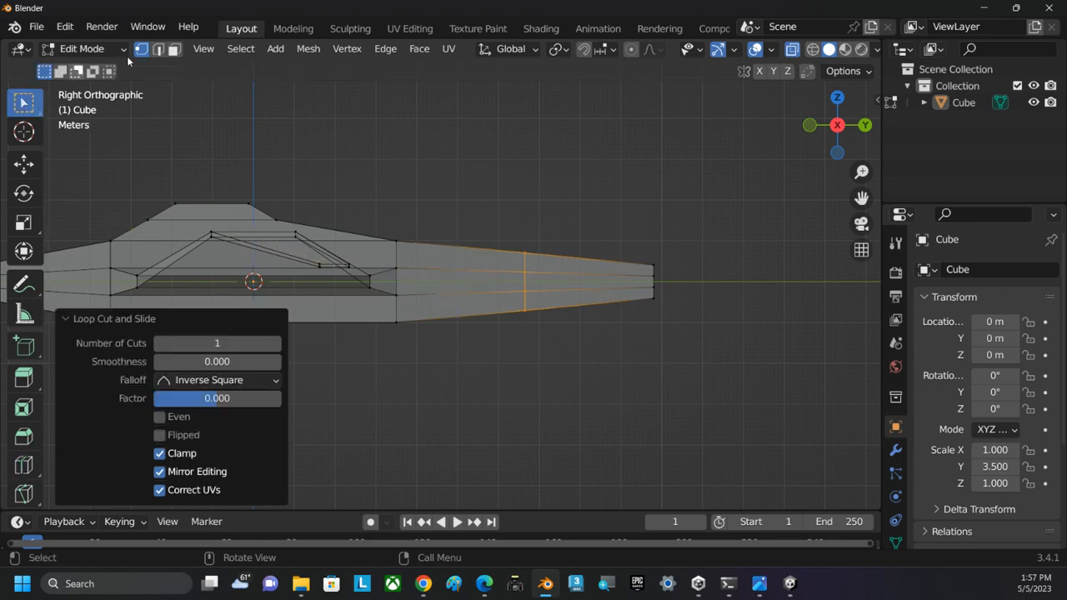
# Step: Disable X-ray and select the middle faces on both sides and the top of the tail's rear section in face mode
pyautogui.click(173, 49)
pyautogui.moveTo(755, 251); pyautogui.dragTo(519, 249, button='middle')
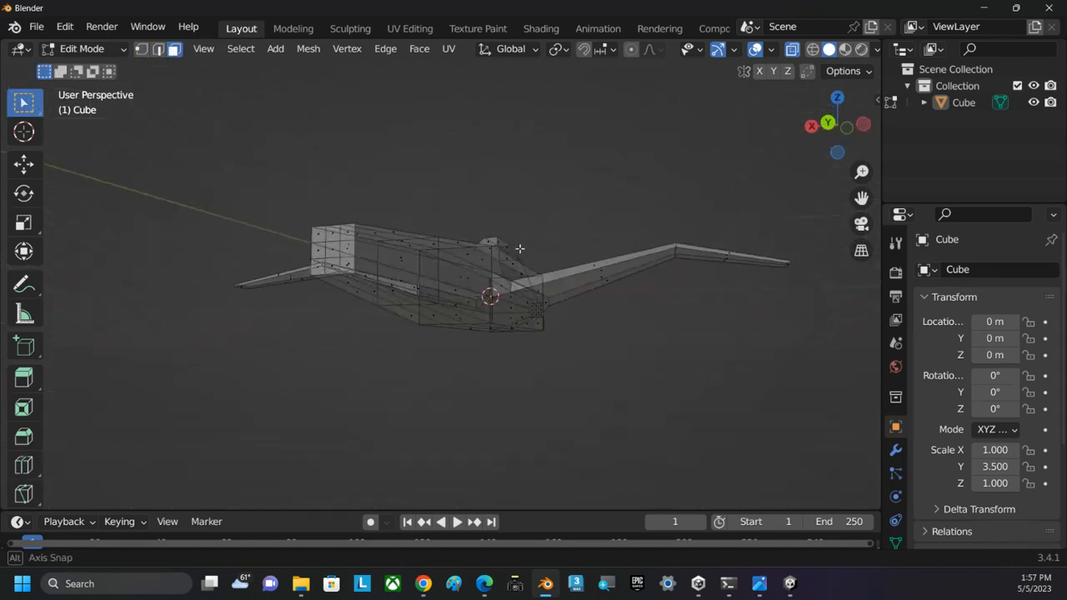
pyautogui.click(792, 49)
pyautogui.moveTo(575, 155); pyautogui.dragTo(620, 173, button='middle')
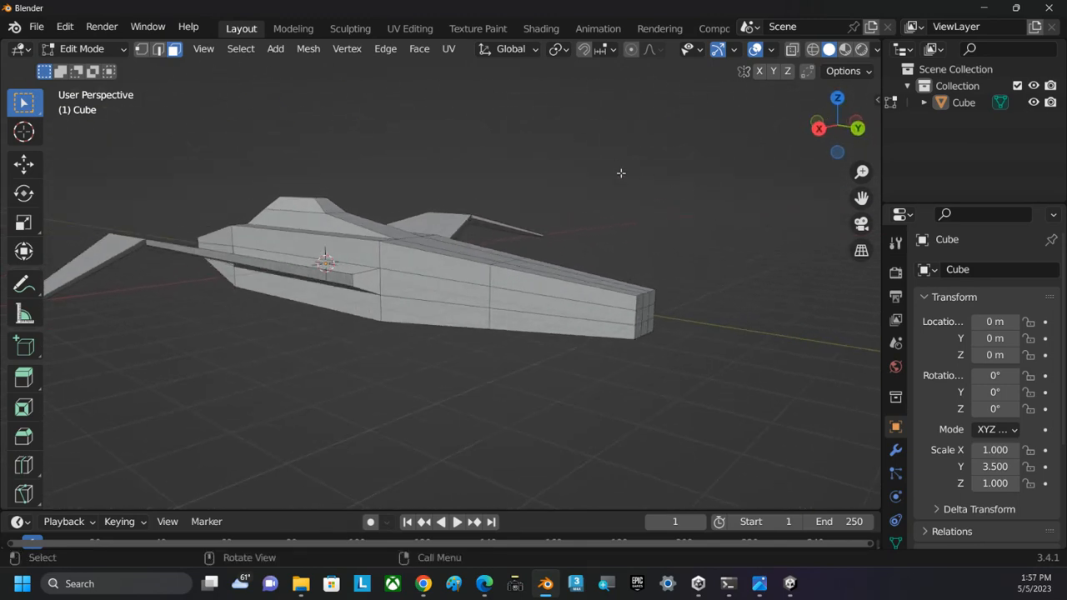
pyautogui.click(568, 304)
pyautogui.moveTo(795, 274); pyautogui.dragTo(588, 222, button='middle')
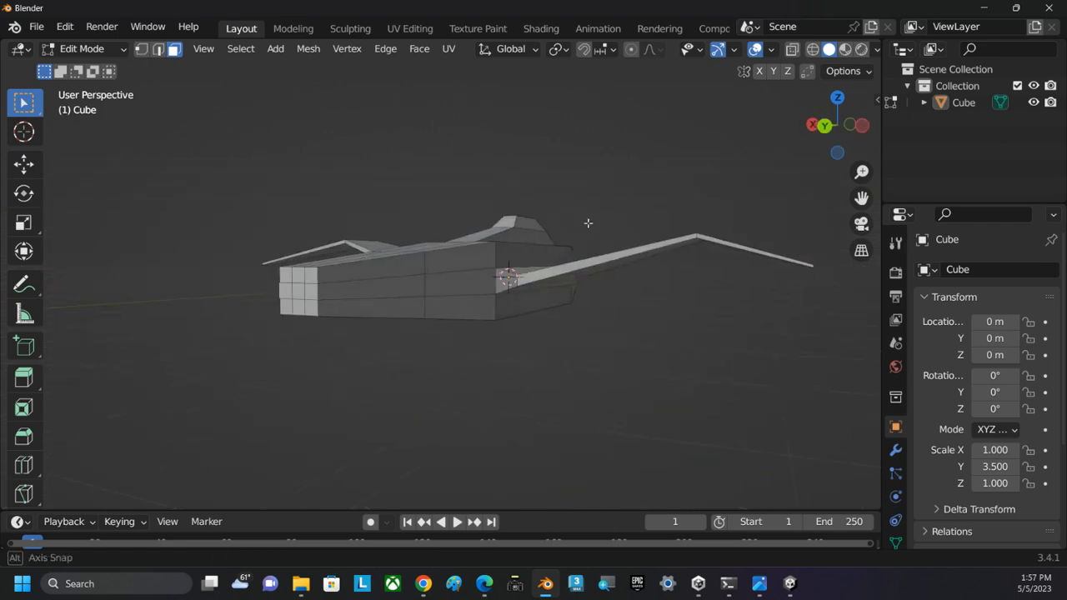
pyautogui.keyDown('shift'); pyautogui.click(417, 285); pyautogui.keyUp('shift')
pyautogui.moveTo(440, 292); pyautogui.dragTo(580, 348, button='middle')
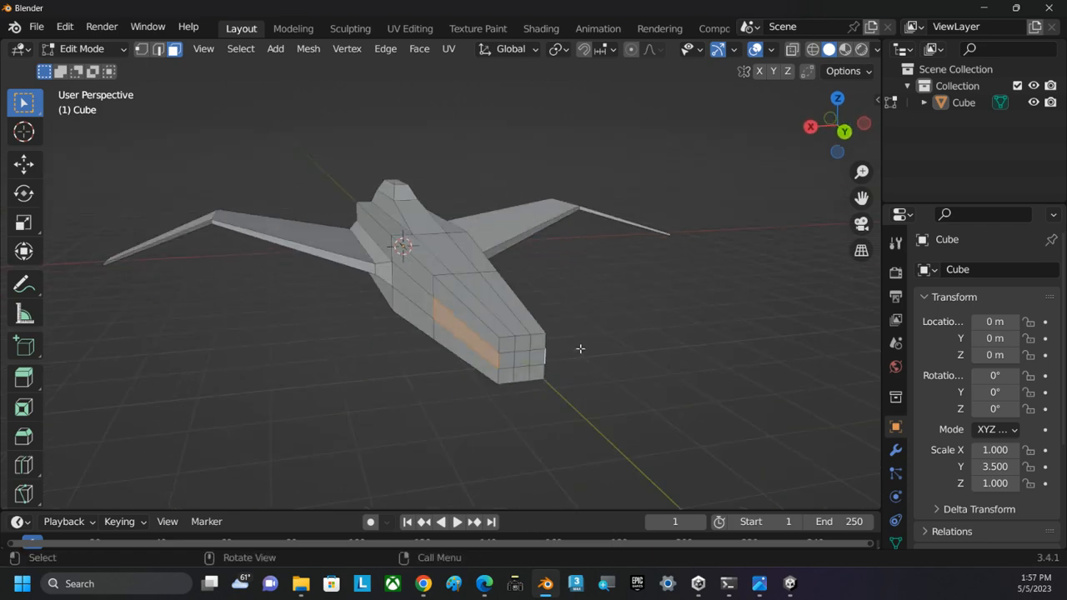
pyautogui.keyDown('shift'); pyautogui.click(489, 292); pyautogui.keyUp('shift')
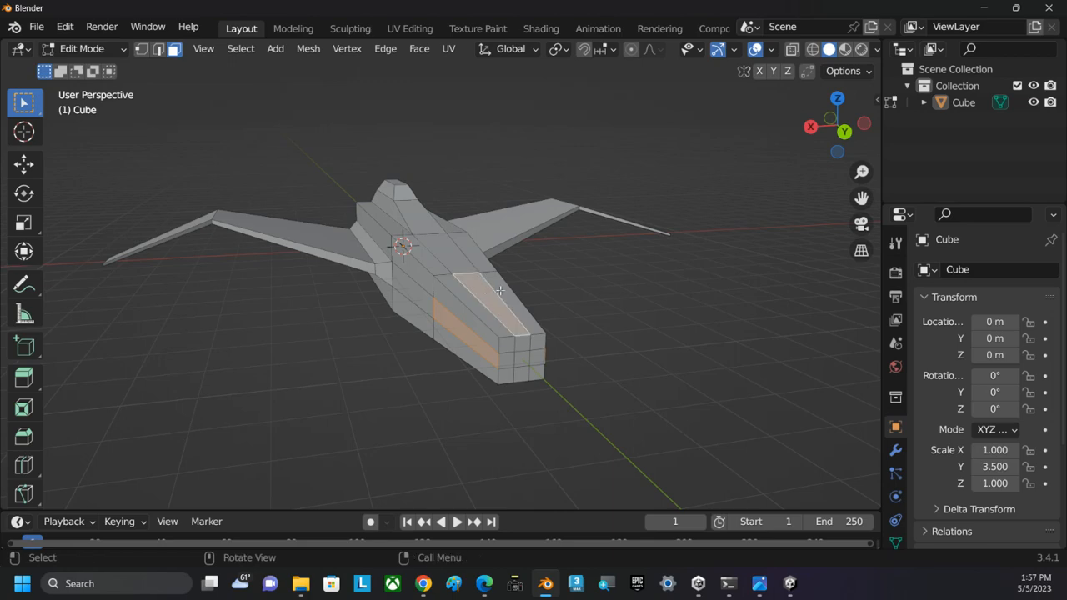
pyautogui.moveTo(571, 301); pyautogui.dragTo(610, 319, button='middle')
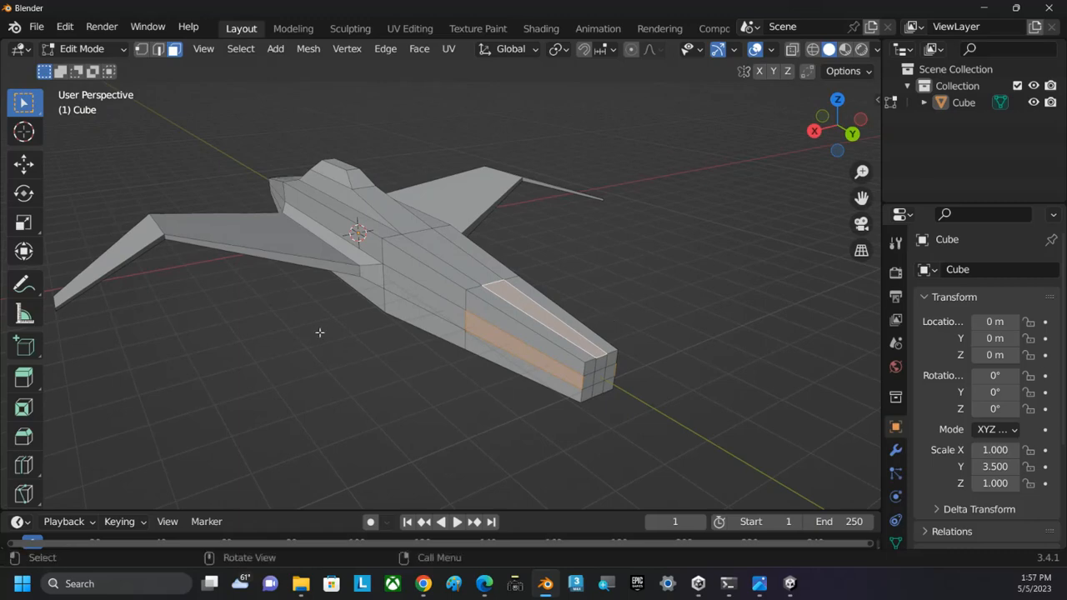
# Step: Inset the three selected tail faces by about 0.106 m and extrude them outward by about 2.48 m as tail fins
pyautogui.click(22, 408)
pyautogui.moveTo(570, 275); pyautogui.dragTo(541, 284)
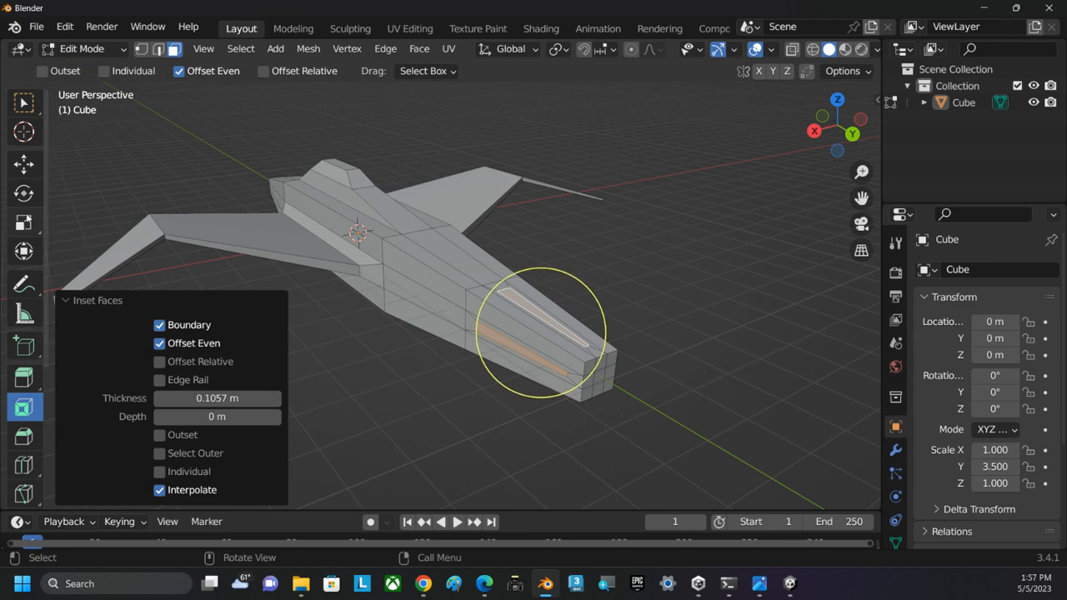
pyautogui.moveTo(24, 377); pyautogui.dragTo(96, 306)
pyautogui.moveTo(568, 256); pyautogui.dragTo(643, 196)
pyautogui.moveTo(643, 200); pyautogui.dragTo(587, 305, button='middle')
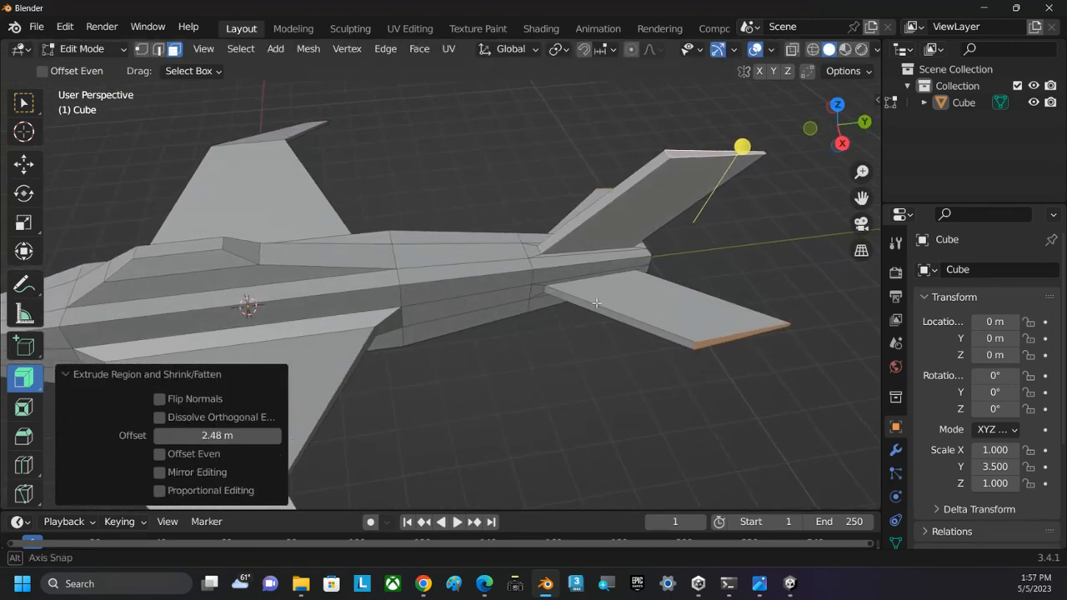
# Step: Scale the outer end face of the +X side tail fin down uniformly to about 0.248
pyautogui.click(23, 223)
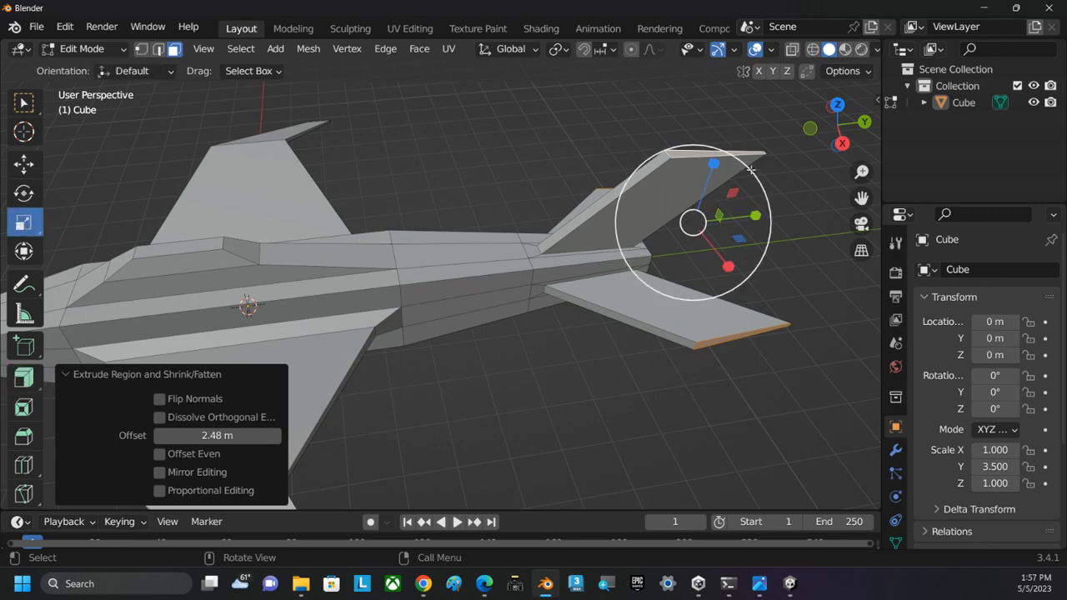
pyautogui.moveTo(752, 171); pyautogui.dragTo(714, 207)
pyautogui.rightClick(714, 207)
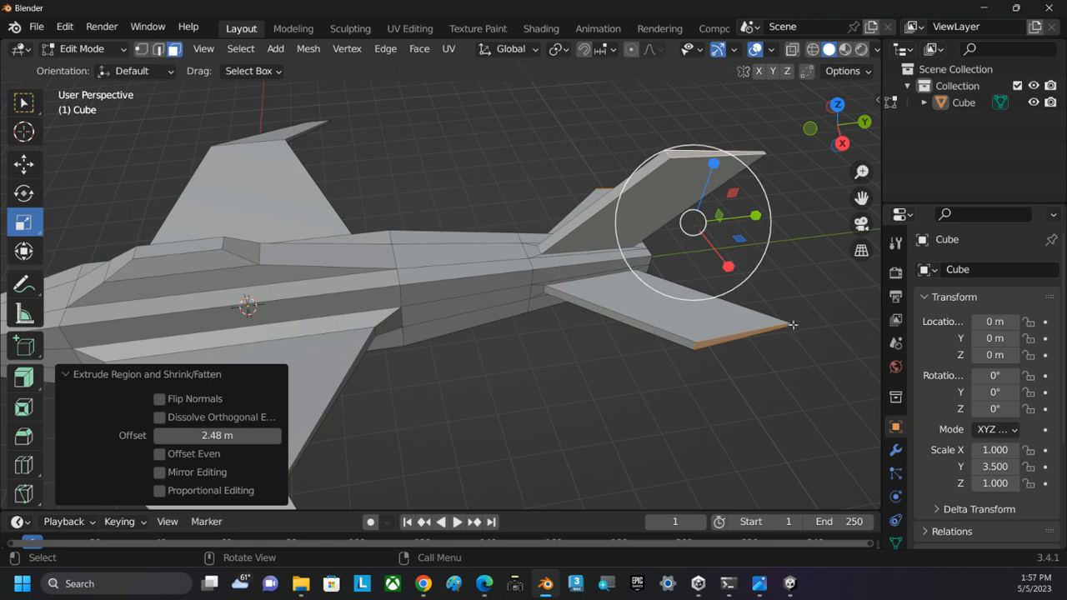
pyautogui.click(744, 333)
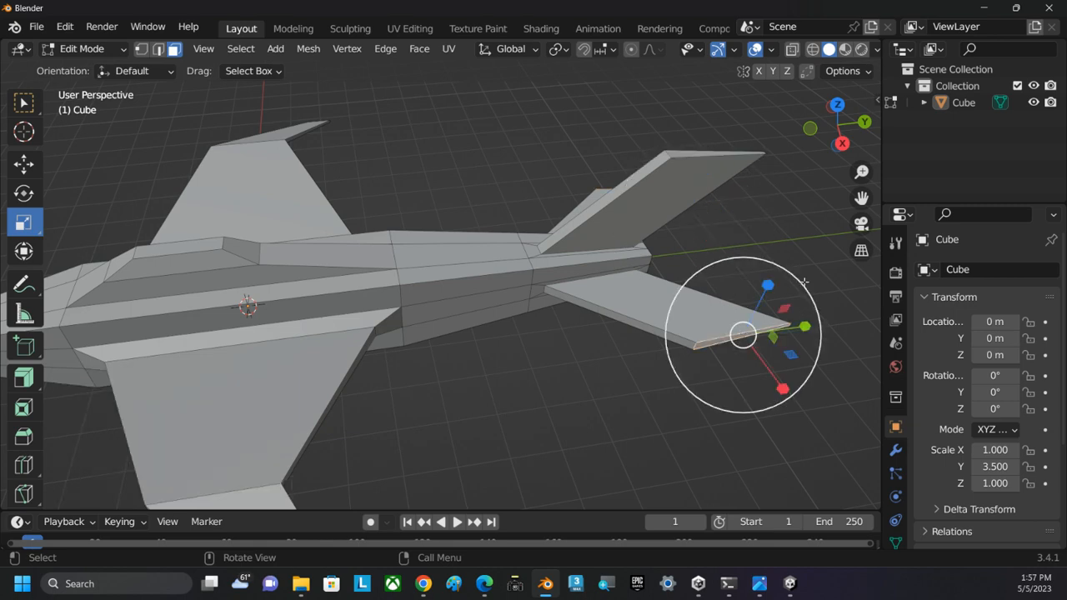
pyautogui.moveTo(801, 284); pyautogui.dragTo(748, 321)
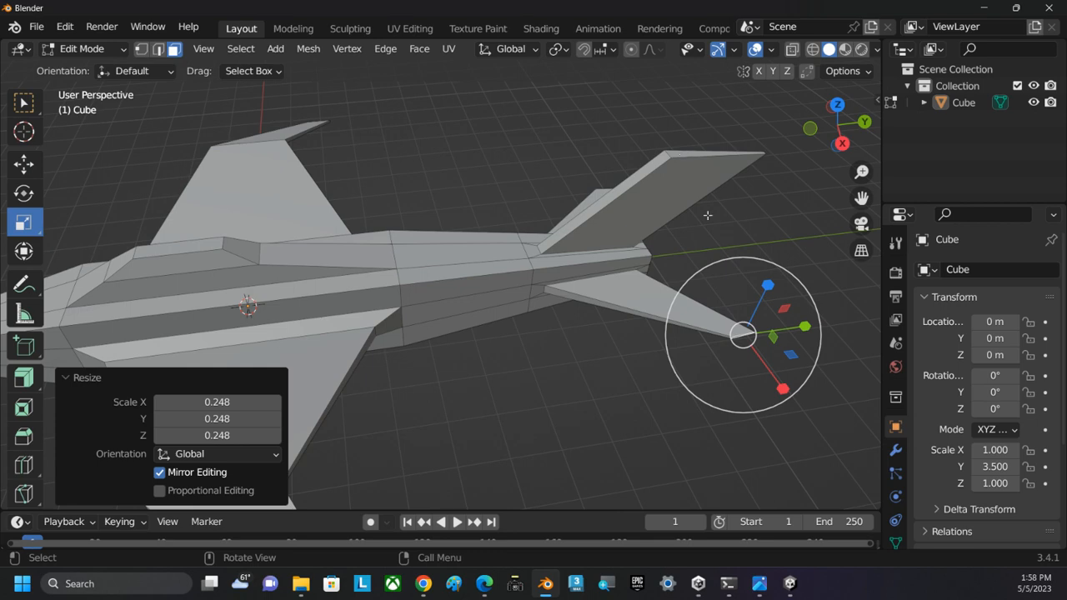
# Step: Select the top face of the vertical tail fin and scale it to 0.248 in X, Y and Z
pyautogui.click(685, 153)
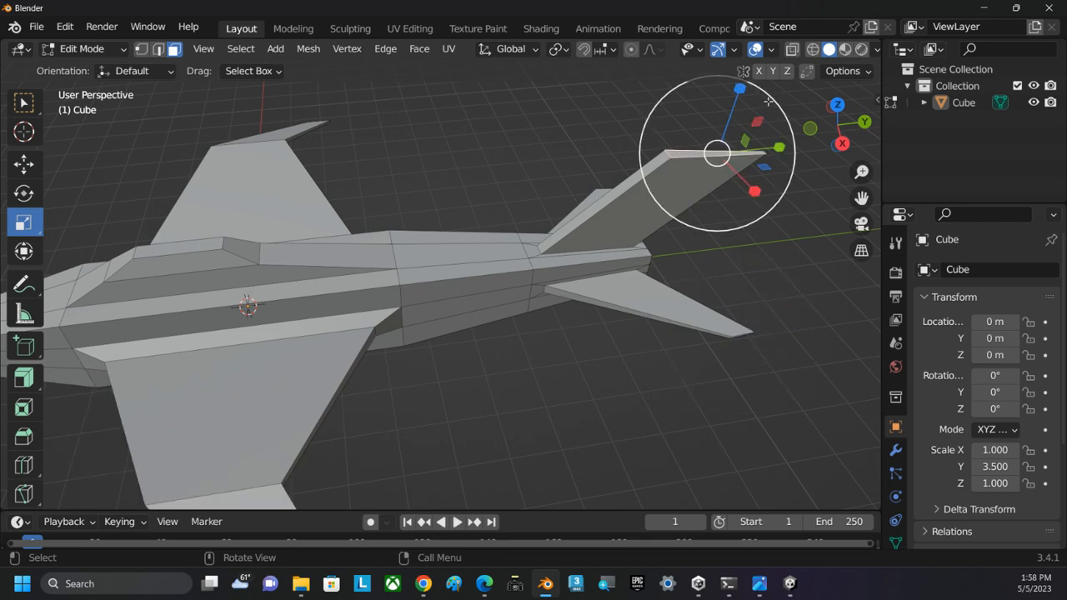
pyautogui.moveTo(776, 99); pyautogui.dragTo(744, 129)
pyautogui.click(223, 403)
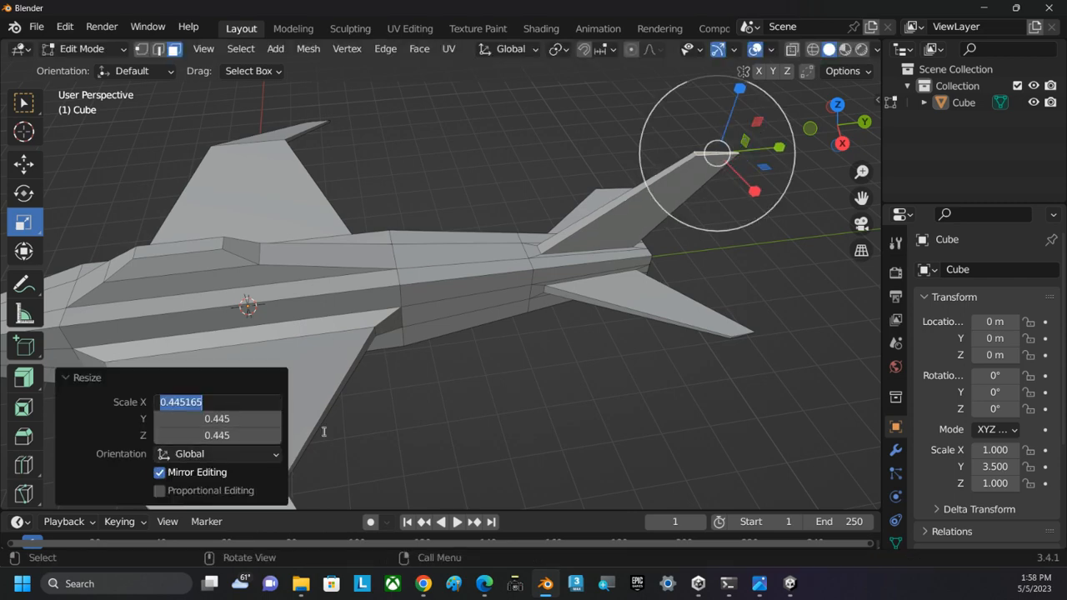
pyautogui.press('Tab')
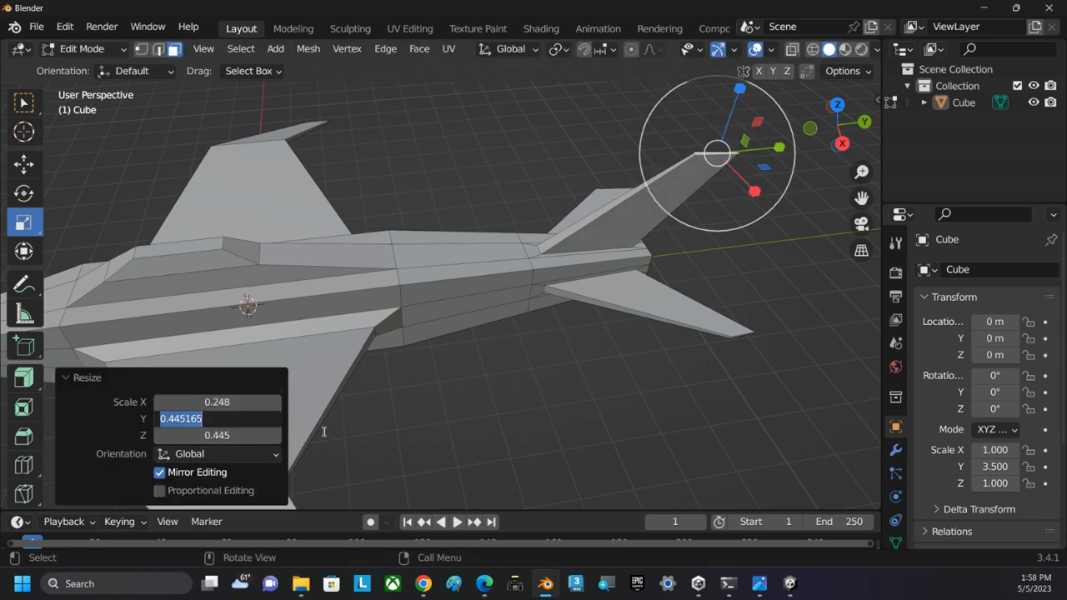
pyautogui.press('Tab')
pyautogui.write('.24')
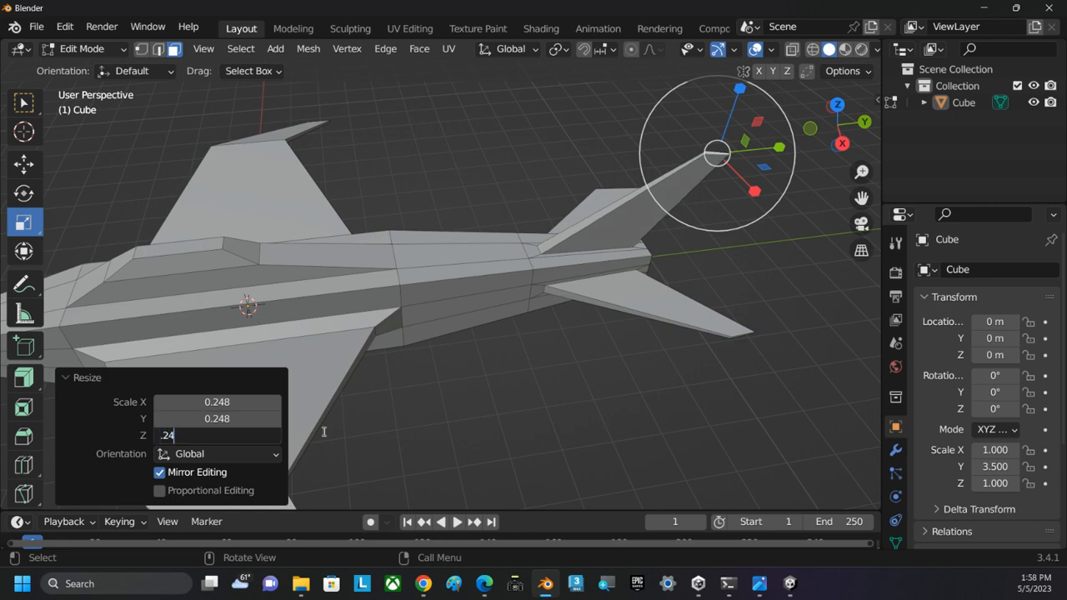
pyautogui.write('8')
pyautogui.press('Tab')
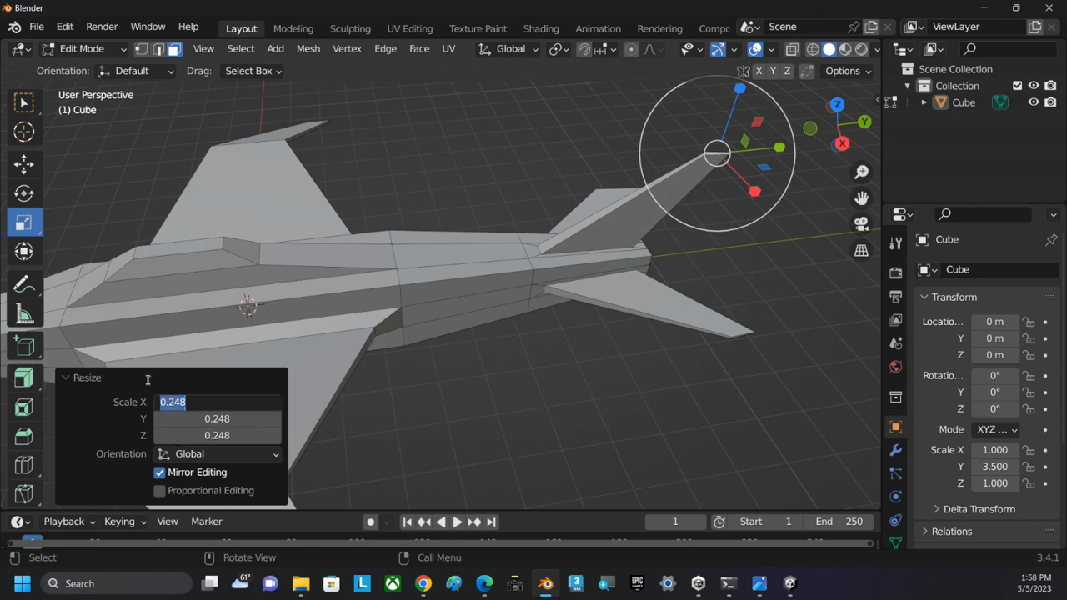
pyautogui.press('Return')
# Step: Select the outer end face of the opposite (-X) side tail fin and scale it to 0.248 on all three axes
pyautogui.moveTo(502, 252); pyautogui.dragTo(234, 331, button='middle')
pyautogui.click(180, 340)
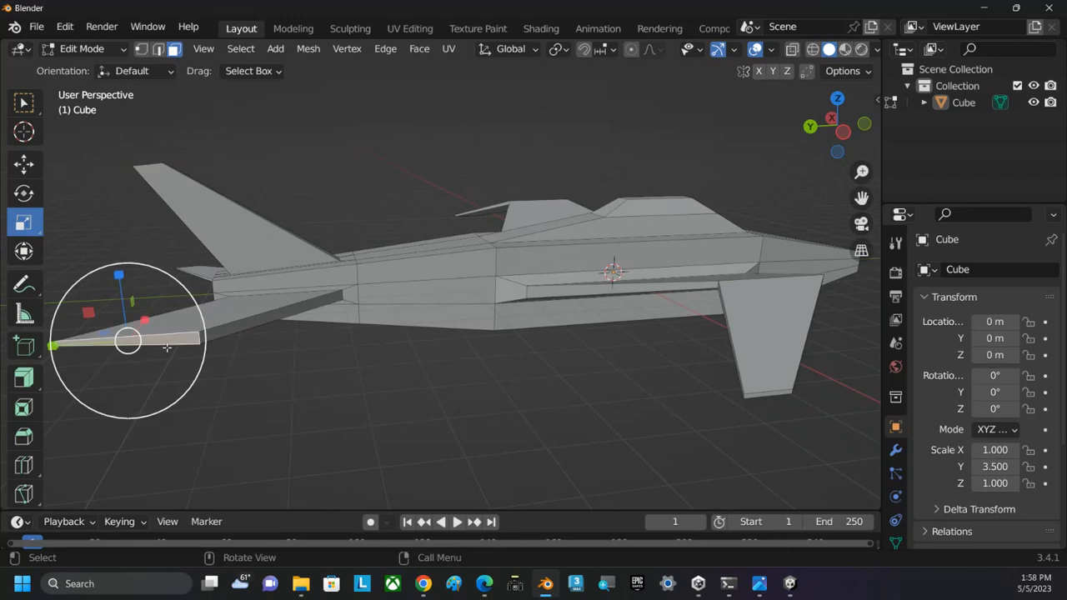
pyautogui.moveTo(187, 293)
pyautogui.mouseDown()
pyautogui.moveTo(171, 310)
pyautogui.moveTo(182, 302)
pyautogui.mouseUp()
pyautogui.click(211, 401)
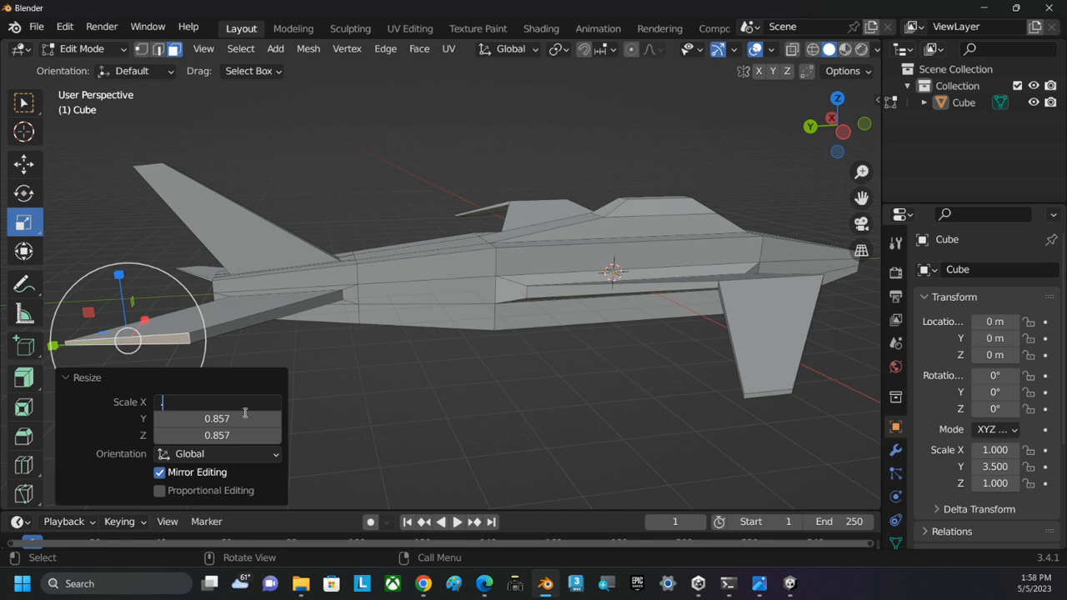
pyautogui.press('Tab')
pyautogui.press('BackSpace')
pyautogui.write('.24')
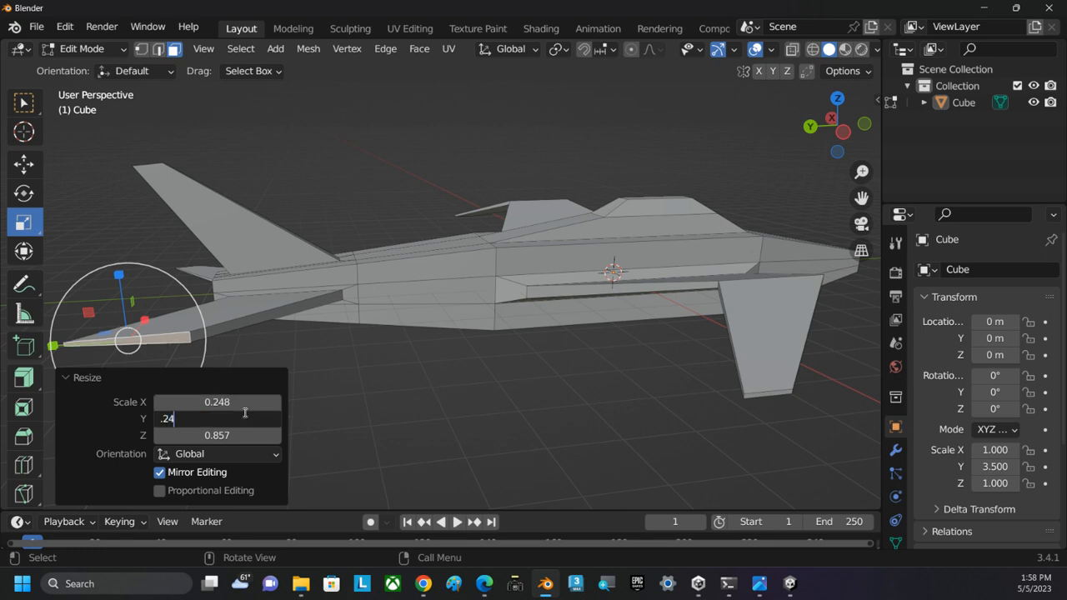
pyautogui.write('8')
pyautogui.press('Tab')
pyautogui.press('BackSpace')
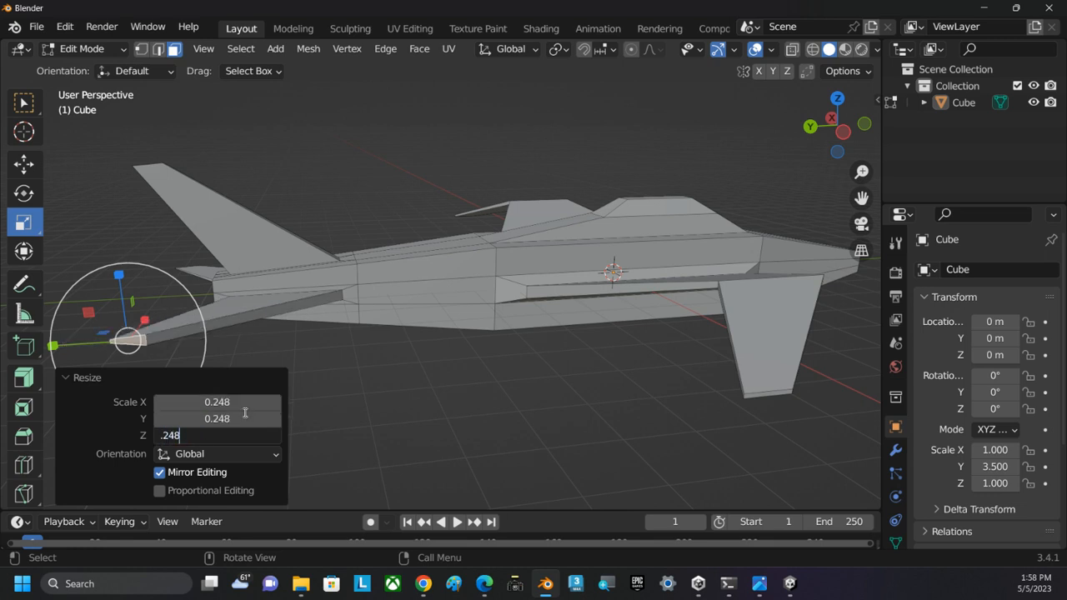
pyautogui.press('Tab')
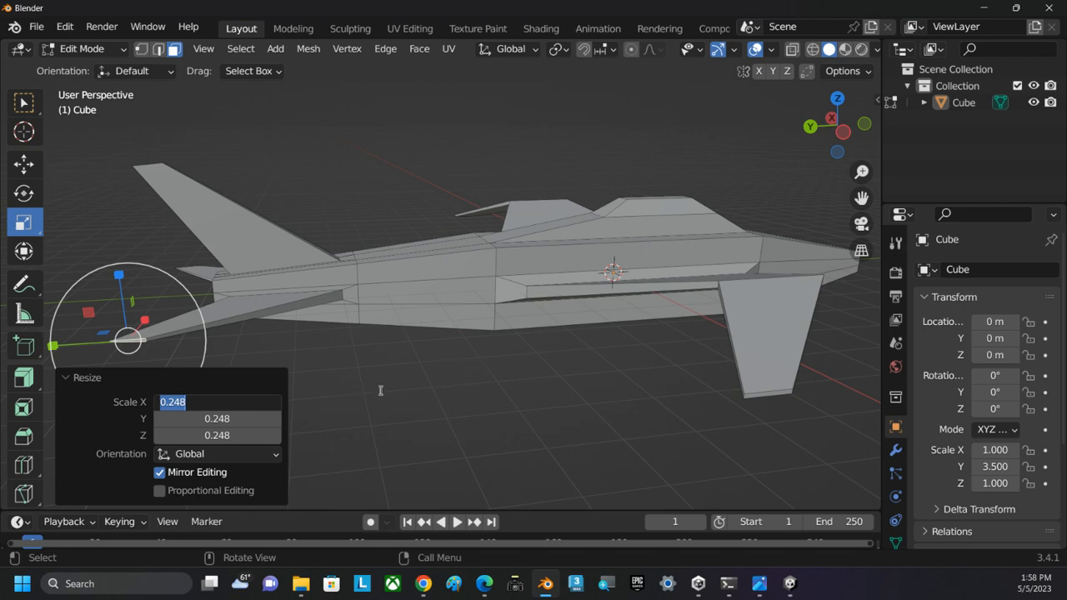
pyautogui.press('Return')
pyautogui.click(239, 377)
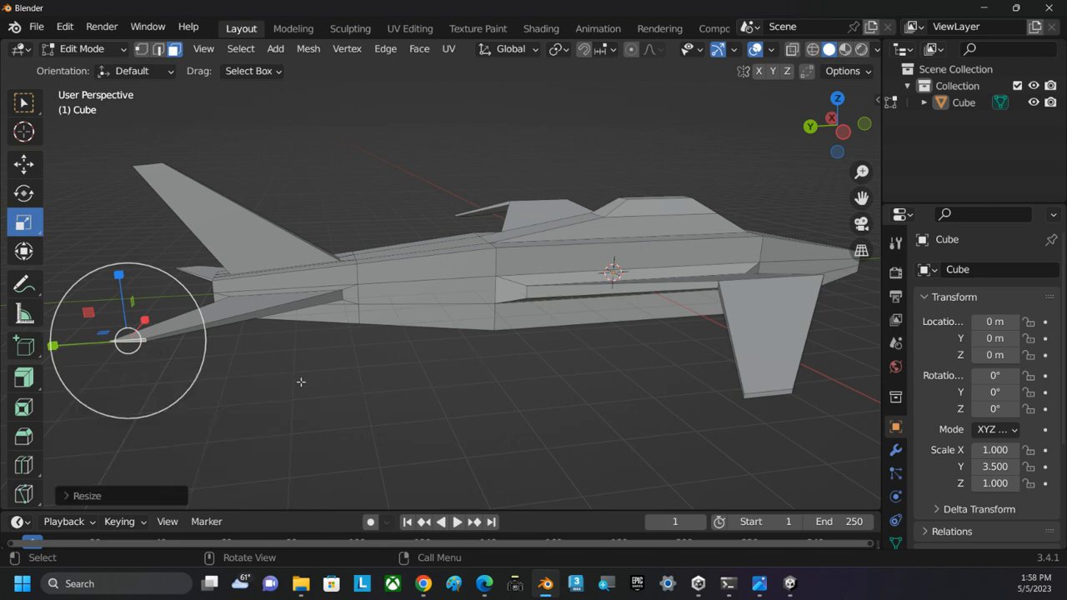
# Step: Enable X-ray, select both horizontal tail fins completely and stretch them outward along the X axis
pyautogui.moveTo(300, 376); pyautogui.dragTo(475, 391, button='middle')
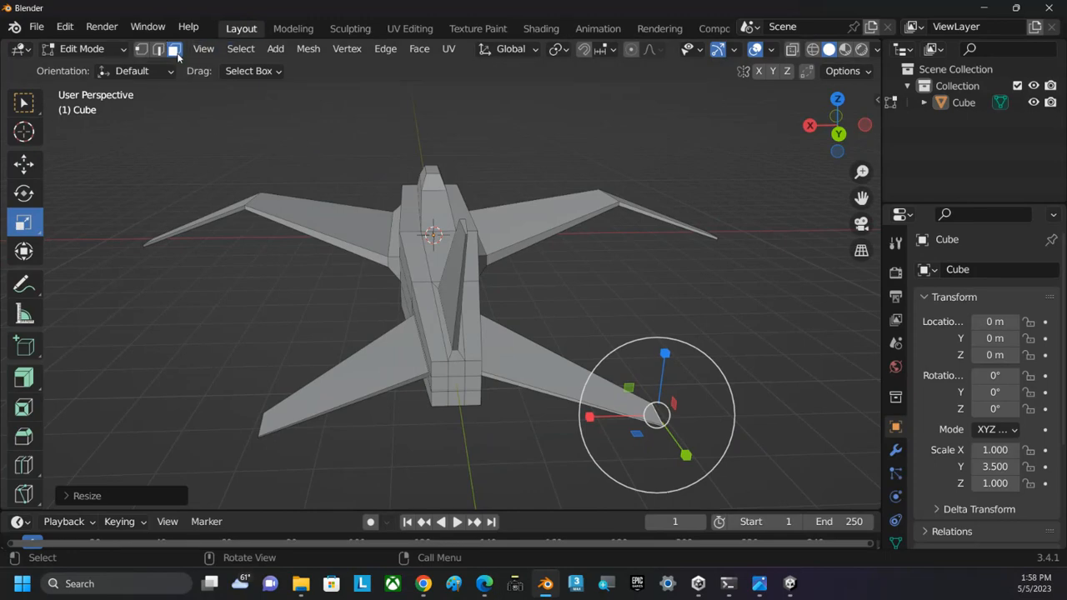
pyautogui.click(789, 50)
pyautogui.moveTo(210, 337); pyautogui.dragTo(386, 481)
pyautogui.moveTo(674, 297); pyautogui.dragTo(511, 497)
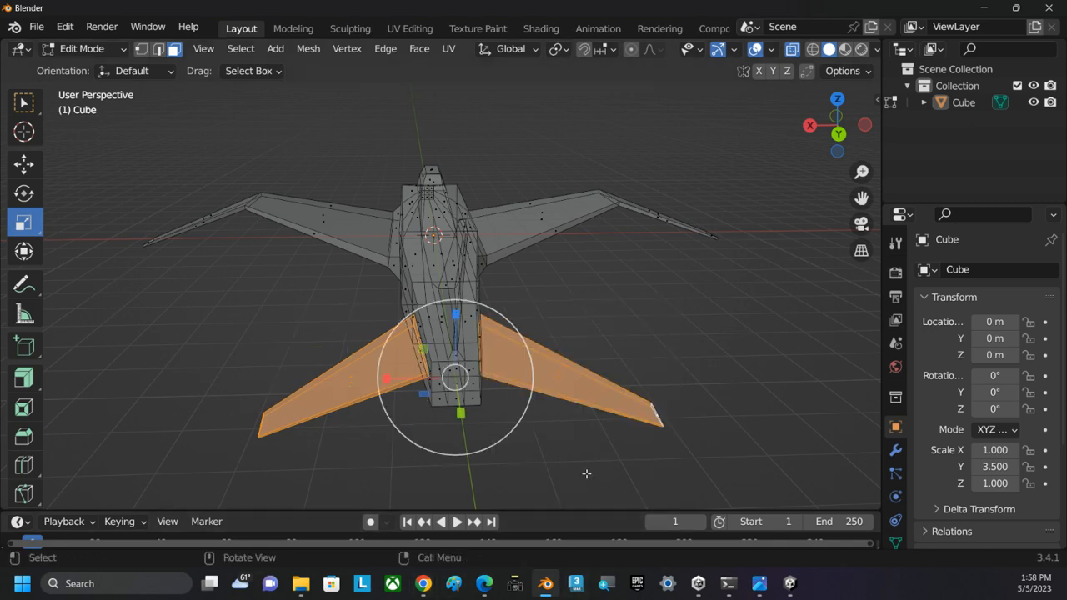
pyautogui.moveTo(586, 474); pyautogui.dragTo(565, 388, button='middle')
pyautogui.keyDown('shift'); pyautogui.moveTo(555, 351); pyautogui.dragTo(509, 430); pyautogui.keyUp('shift')
pyautogui.keyDown('shift'); pyautogui.moveTo(116, 300); pyautogui.dragTo(248, 447); pyautogui.keyUp('shift')
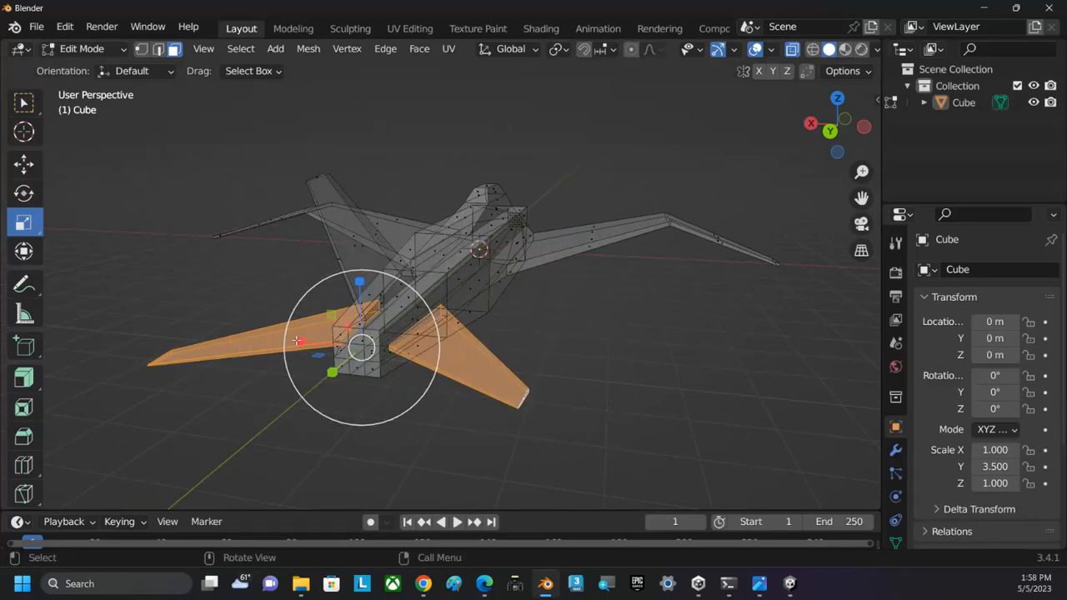
pyautogui.moveTo(296, 341); pyautogui.dragTo(265, 341)
pyautogui.moveTo(467, 443); pyautogui.dragTo(562, 503, button='middle')
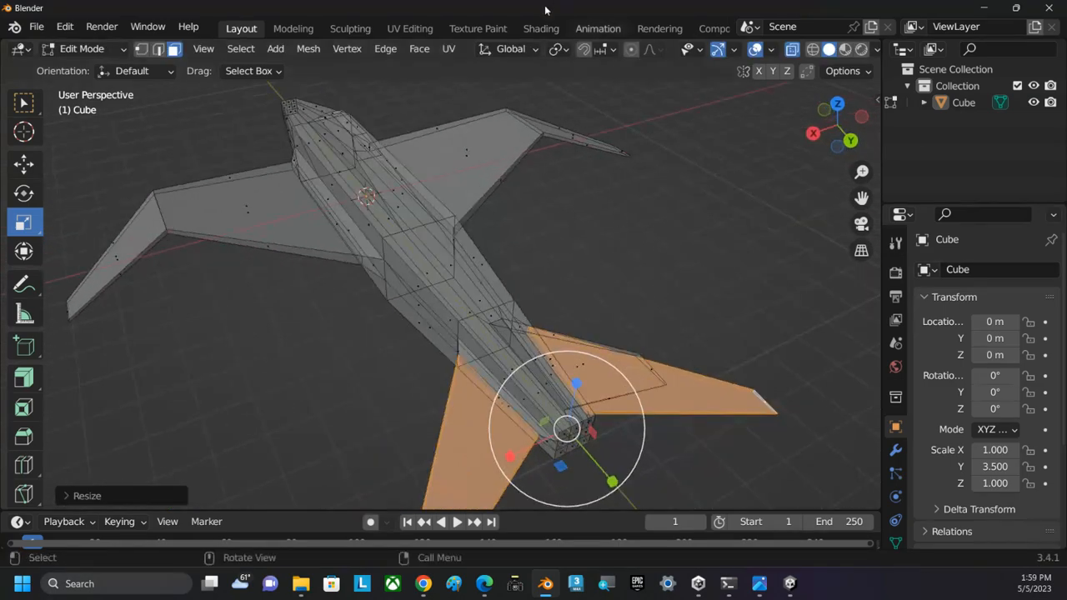
# Step: Select the whole vertical tail fin, move it slightly upward along Z, and disable X-ray
pyautogui.moveTo(695, 236); pyautogui.dragTo(636, 133, button='middle')
pyautogui.moveTo(583, 96); pyautogui.dragTo(752, 231)
pyautogui.moveTo(752, 232); pyautogui.dragTo(783, 216, button='middle')
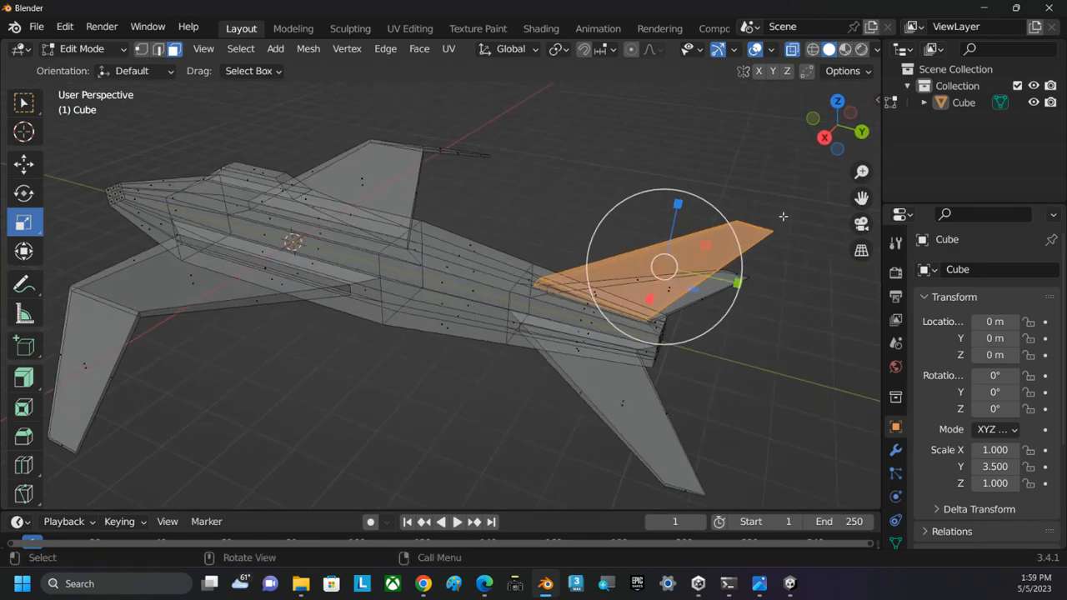
pyautogui.click(23, 166)
pyautogui.moveTo(748, 302); pyautogui.dragTo(785, 268, button='middle')
pyautogui.moveTo(660, 154); pyautogui.dragTo(660, 145)
pyautogui.click(793, 49)
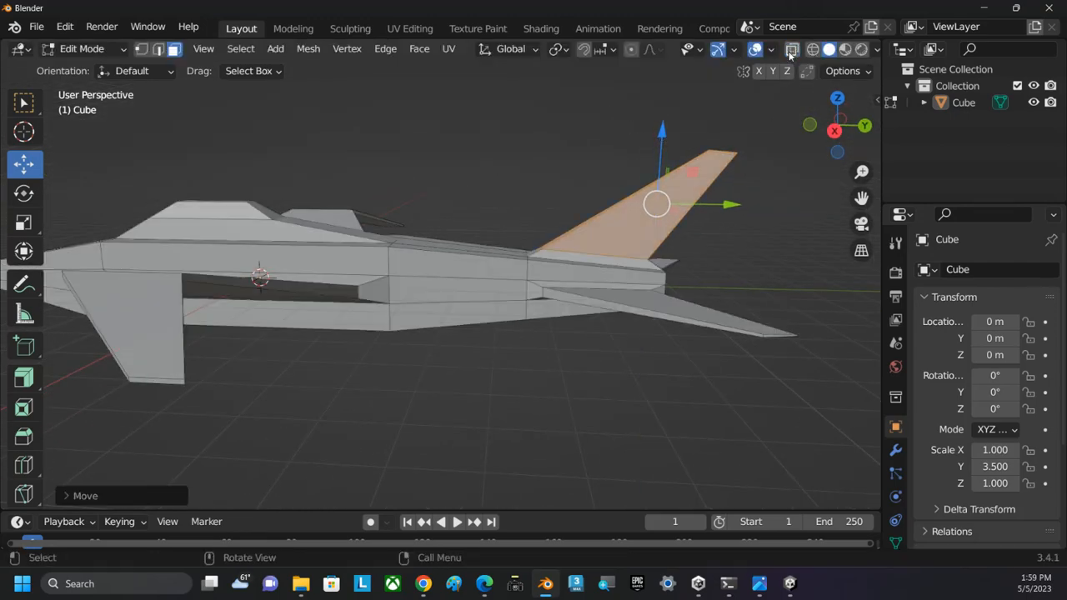
# Step: Switch to Object Mode and add a Subdivision Surface modifier to the aircraft
pyautogui.moveTo(531, 442); pyautogui.dragTo(464, 347, button='middle')
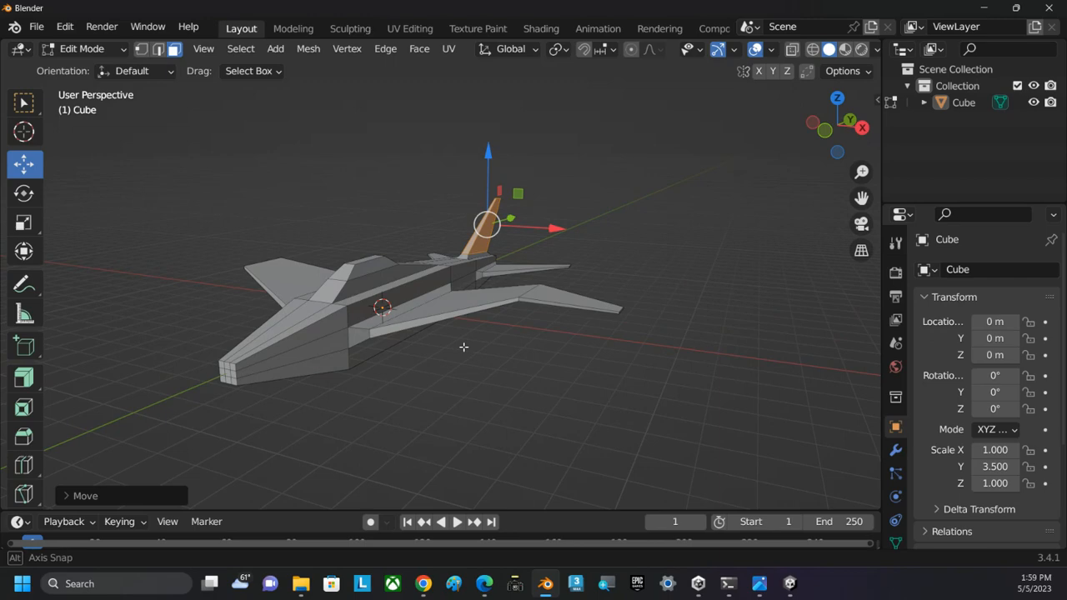
pyautogui.moveTo(463, 347); pyautogui.dragTo(463, 348, button='middle')
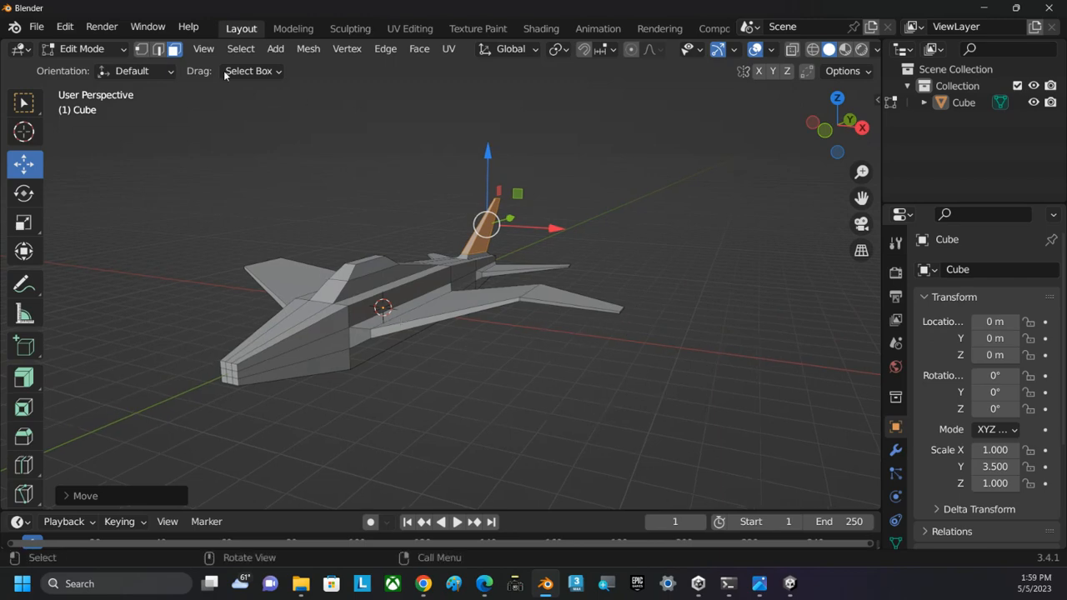
pyautogui.click(104, 53)
pyautogui.click(96, 67)
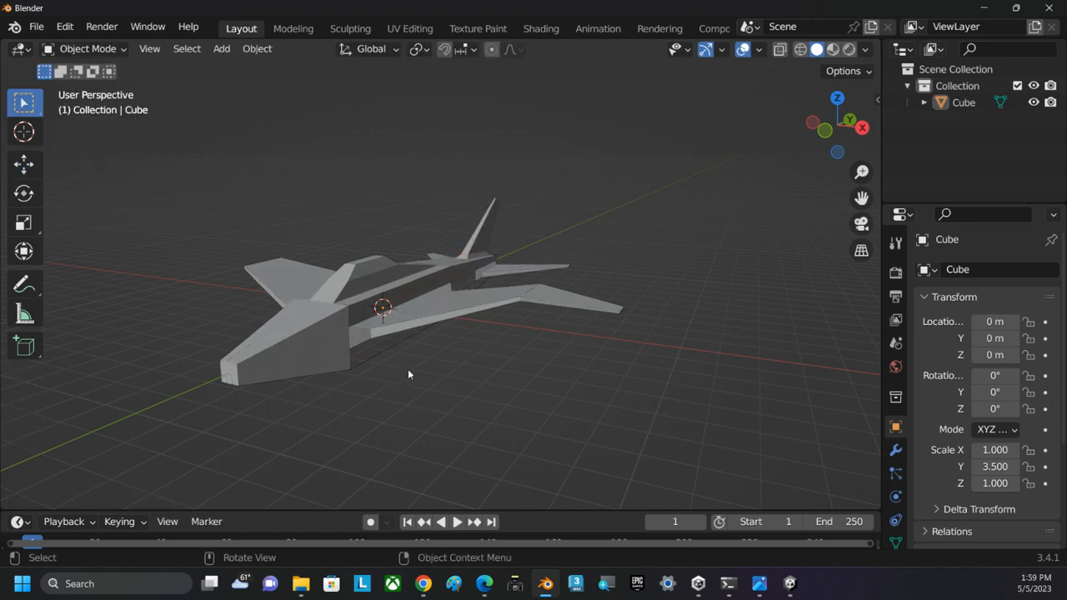
pyautogui.moveTo(409, 374); pyautogui.dragTo(483, 379, button='middle')
pyautogui.click(895, 450)
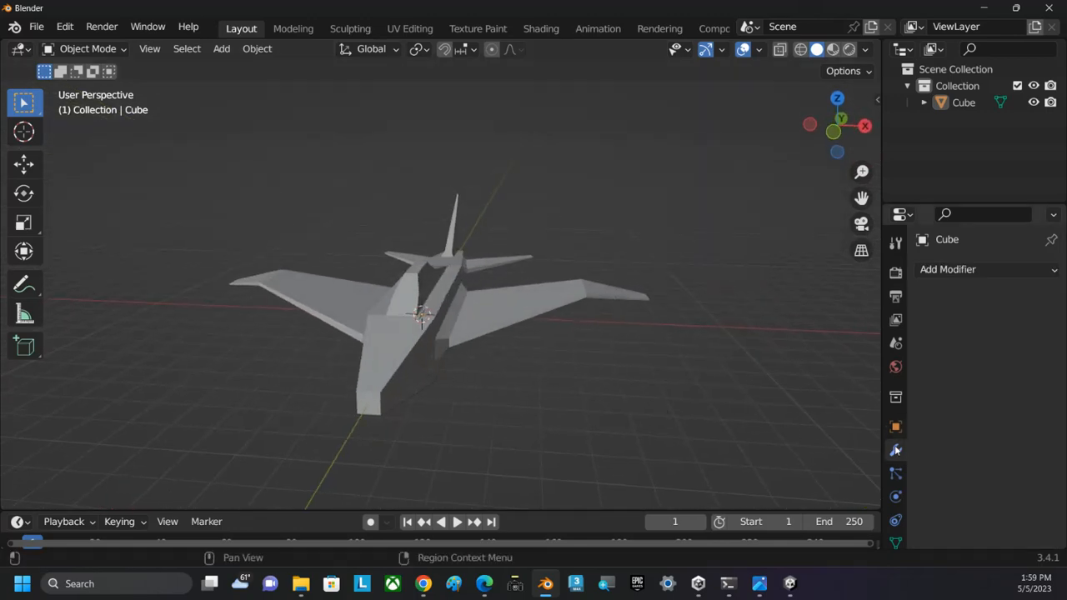
pyautogui.click(964, 269)
pyautogui.scroll(-5, 733, 509)
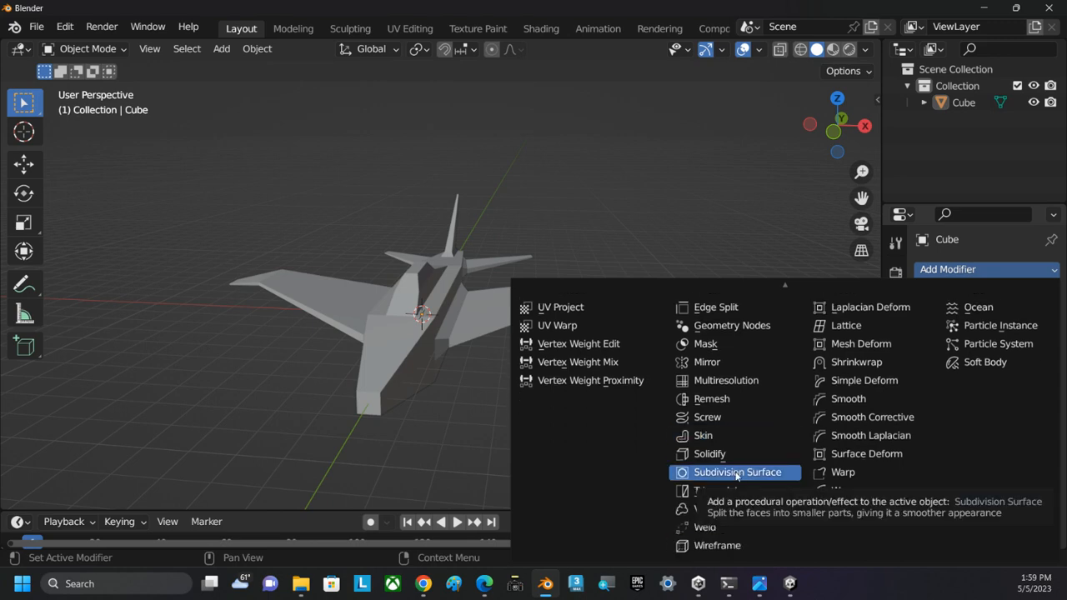
pyautogui.click(737, 473)
pyautogui.moveTo(583, 381); pyautogui.dragTo(352, 280, button='middle')
pyautogui.click(1032, 345)
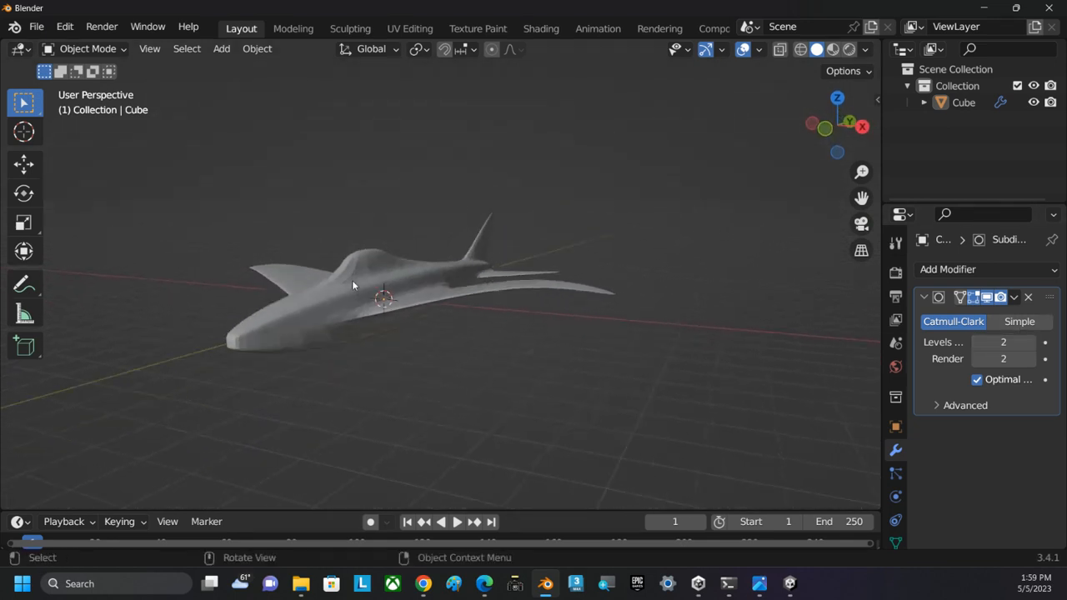
# Step: Try to apply Shade Smooth without selecting the aircraft first
pyautogui.rightClick(588, 224)
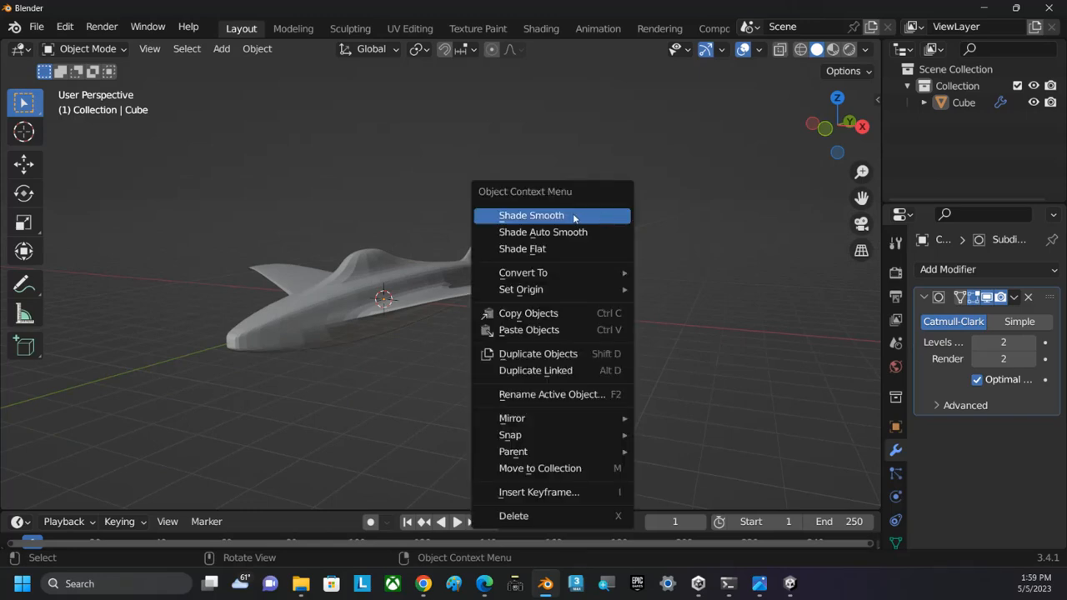
pyautogui.click(574, 217)
pyautogui.rightClick(626, 198)
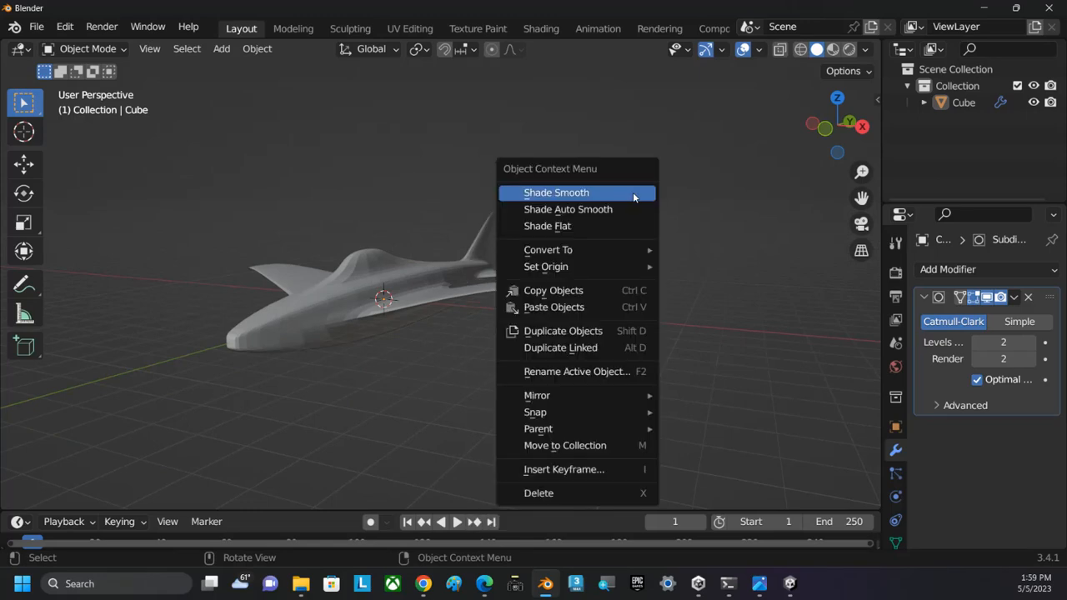
pyautogui.click(600, 195)
pyautogui.moveTo(652, 253); pyautogui.dragTo(690, 292, button='middle')
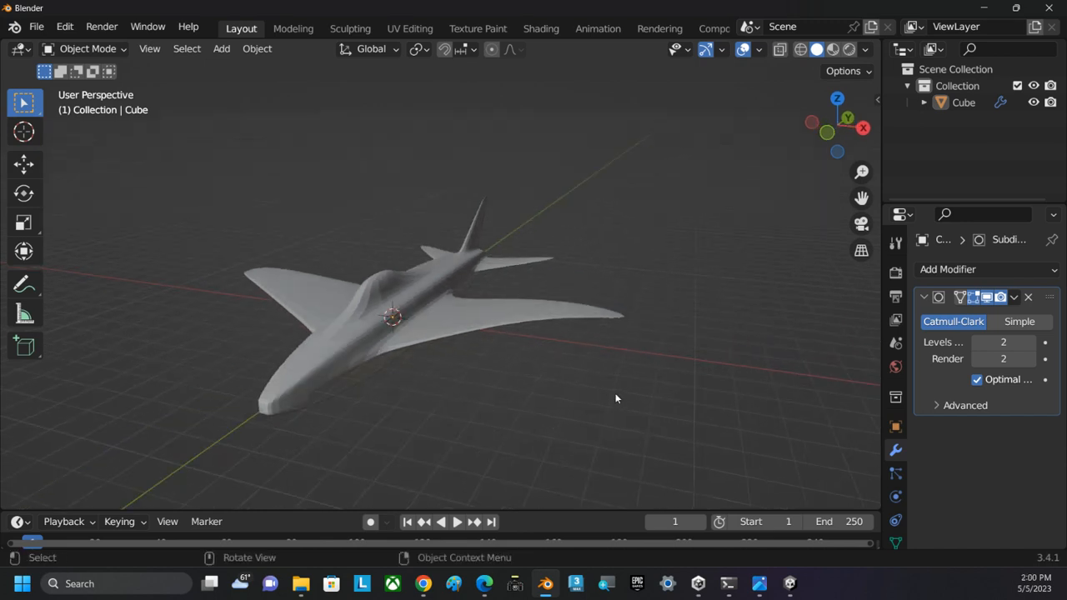
# Step: Select the aircraft and apply Shade Smooth to it
pyautogui.moveTo(616, 398); pyautogui.dragTo(451, 291, button='middle')
pyautogui.click(443, 290)
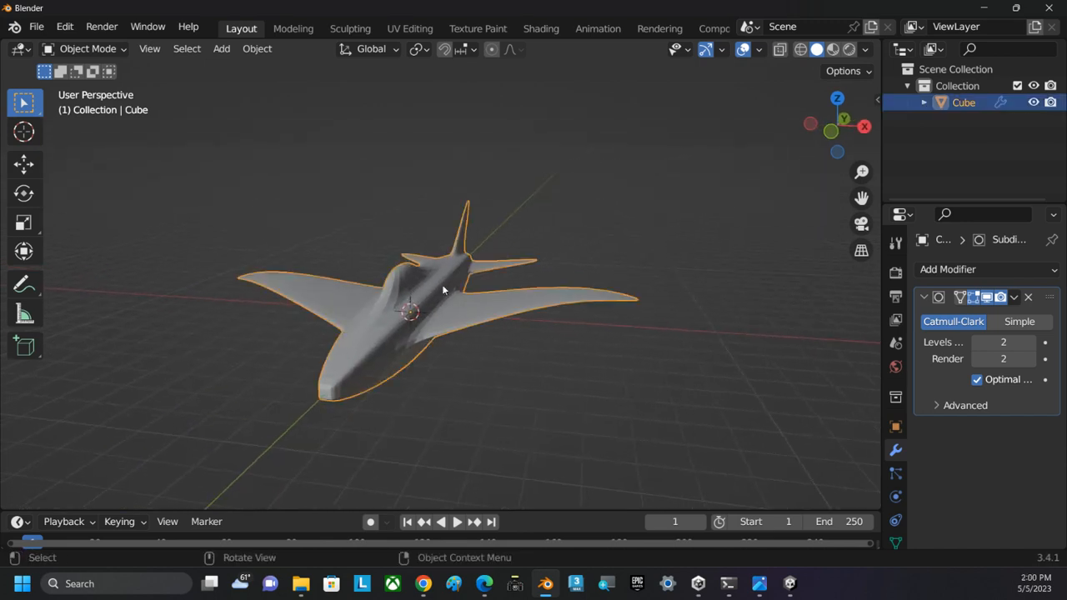
pyautogui.rightClick(532, 191)
pyautogui.click(522, 178)
pyautogui.moveTo(690, 348); pyautogui.dragTo(626, 398, button='middle')
pyautogui.moveTo(615, 383)
pyautogui.mouseDown(button='middle')
pyautogui.moveTo(648, 398)
pyautogui.moveTo(728, 397)
pyautogui.moveTo(798, 369)
pyautogui.moveTo(717, 353)
pyautogui.moveTo(619, 365)
pyautogui.moveTo(606, 401)
pyautogui.mouseUp(button='middle')
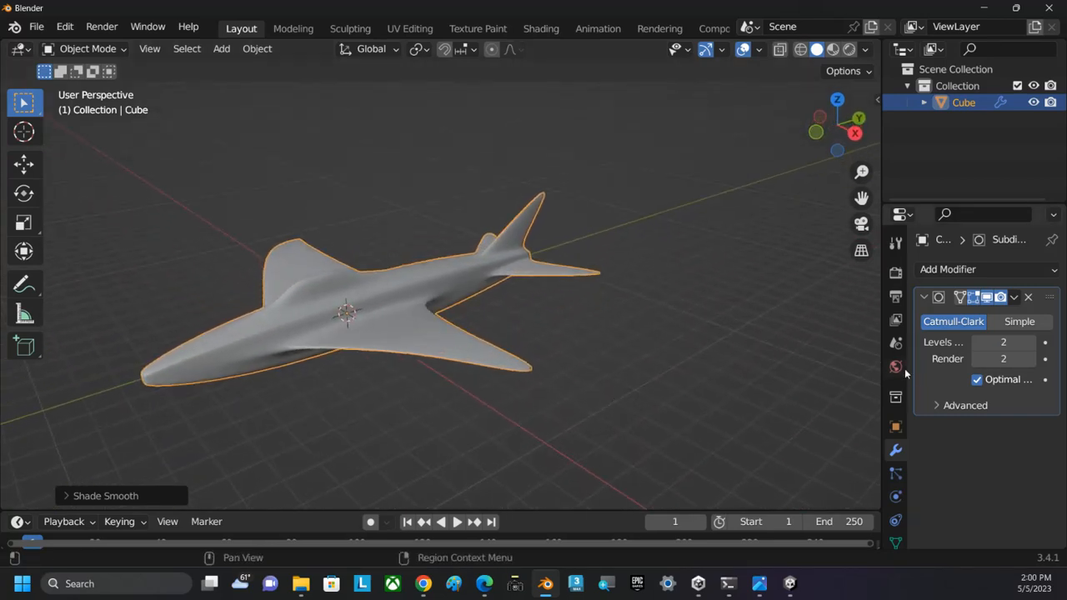
# Step: Apply the Subdivision Surface modifier to the aircraft and switch to Edit Mode
pyautogui.click(1014, 298)
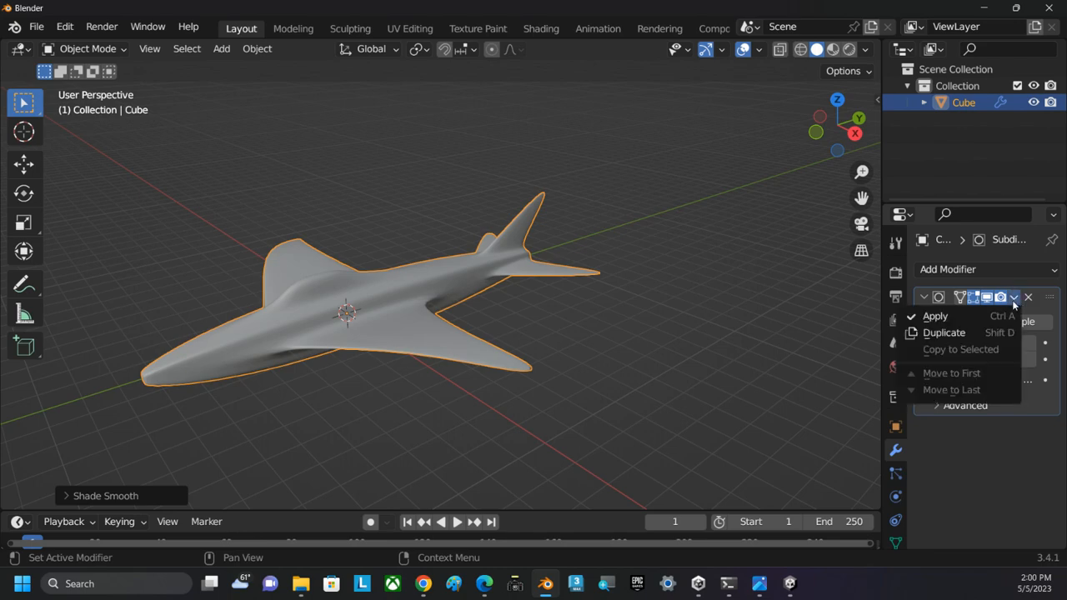
pyautogui.click(933, 318)
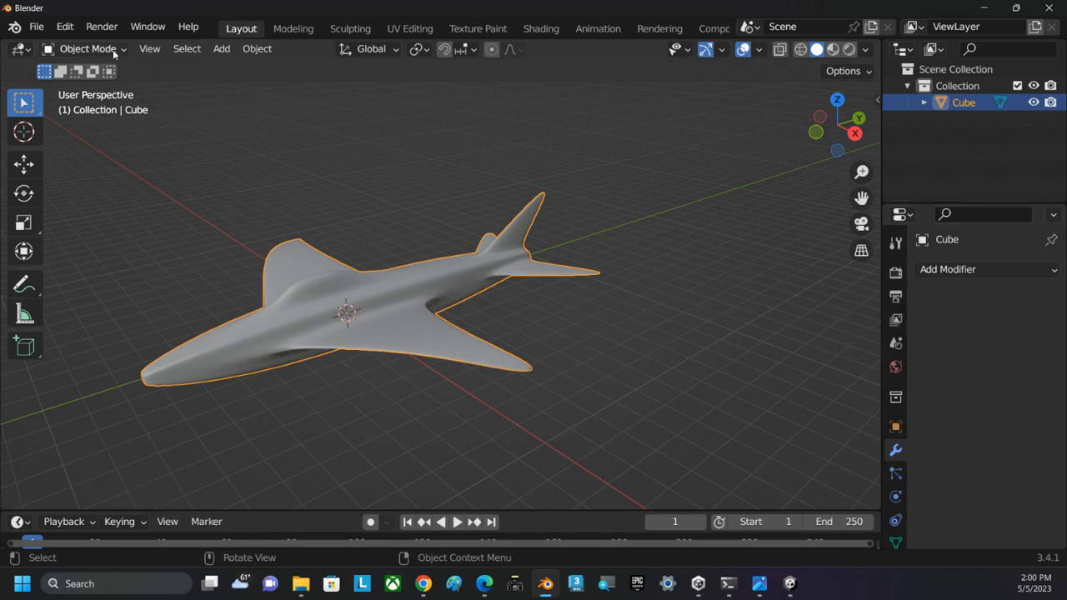
pyautogui.click(118, 51)
pyautogui.click(106, 87)
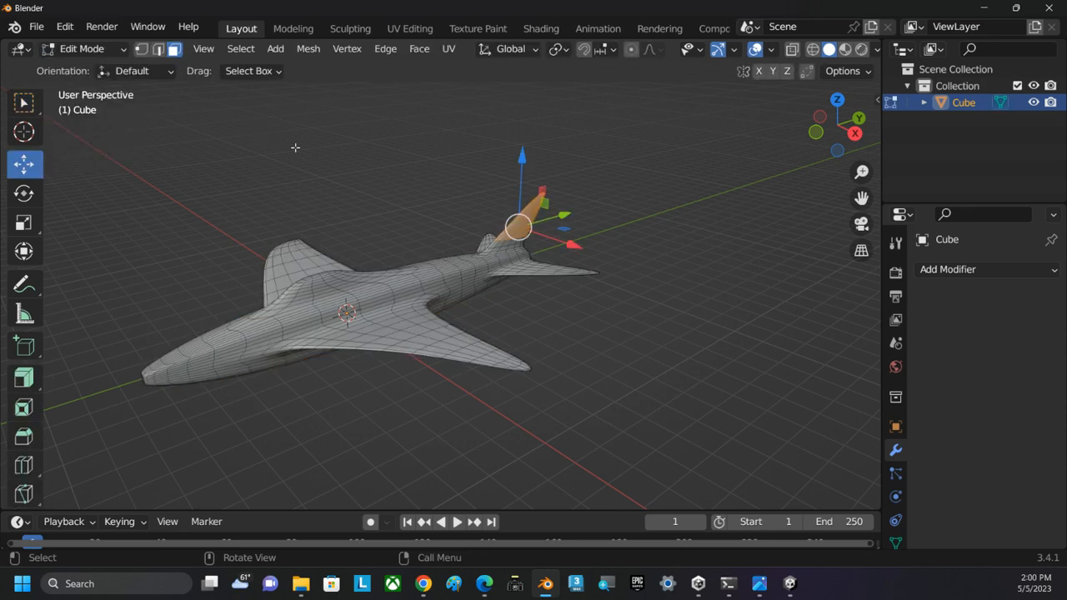
# Step: Start saving the scene as a new file and create and open a folder named Box Model Plane inside My Creations
pyautogui.moveTo(629, 354); pyautogui.dragTo(740, 321, button='middle')
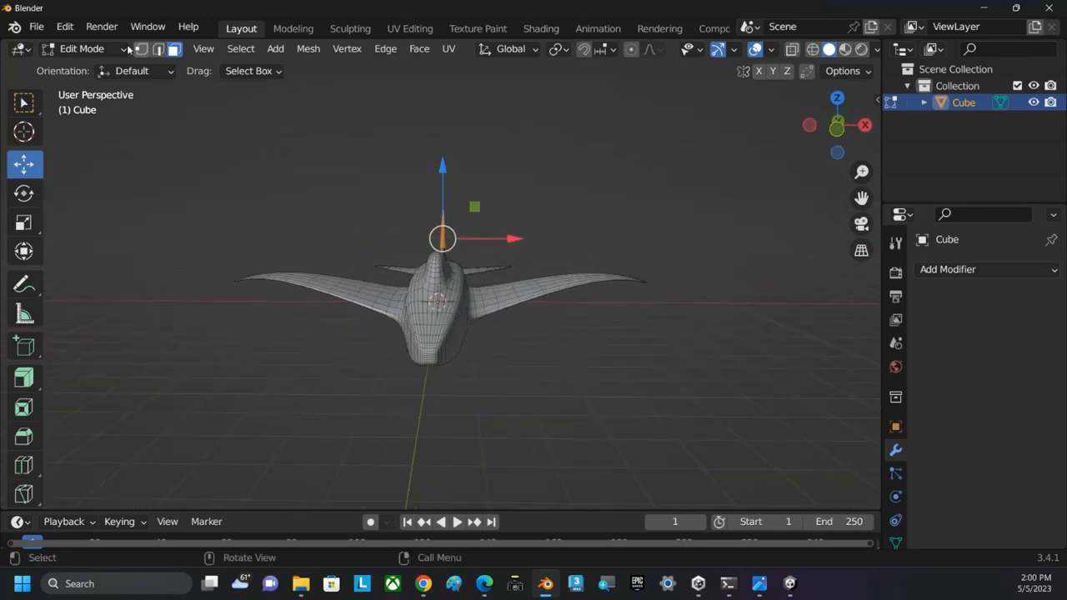
pyautogui.click(37, 27)
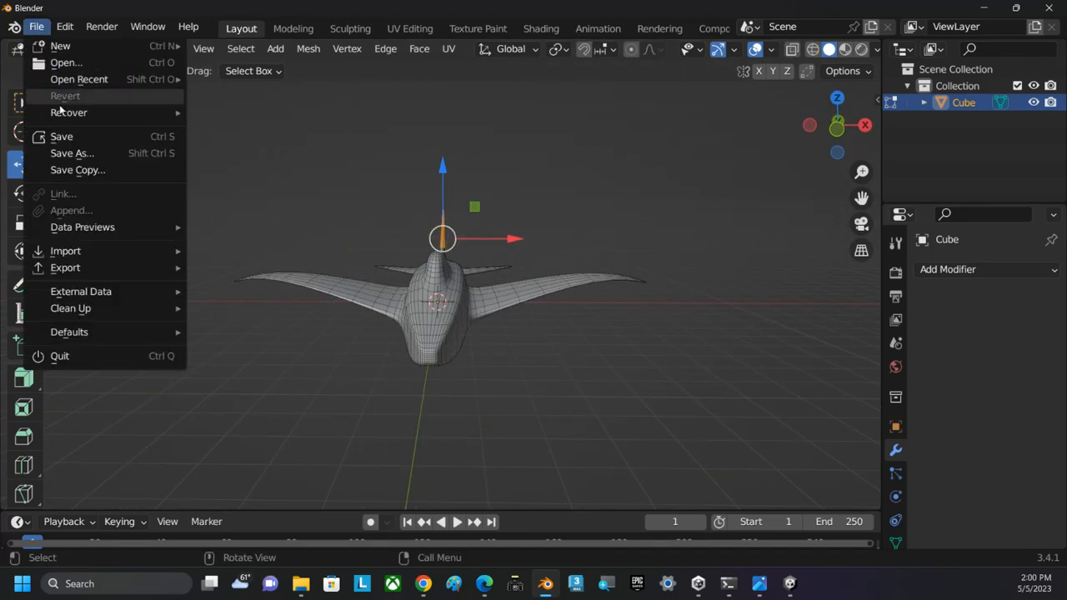
pyautogui.click(73, 154)
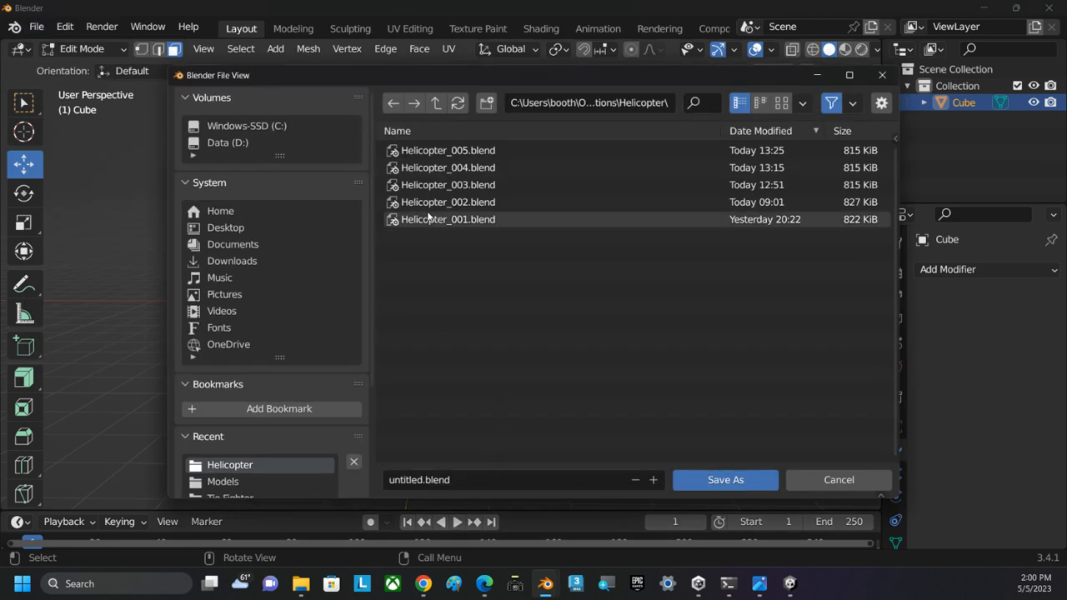
pyautogui.click(436, 103)
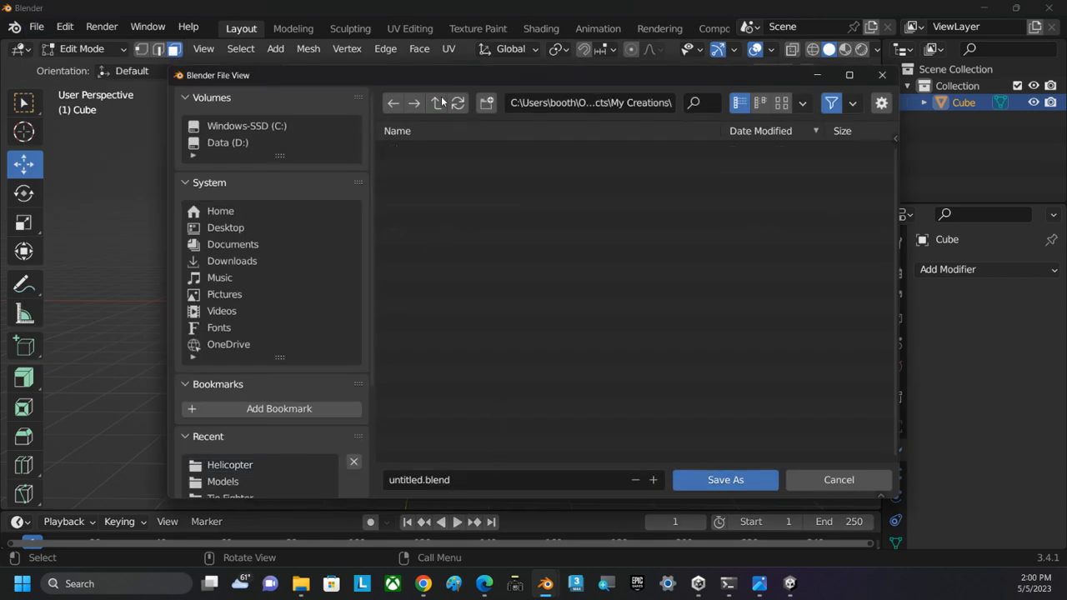
pyautogui.click(486, 103)
pyautogui.write('Box Model Pla')
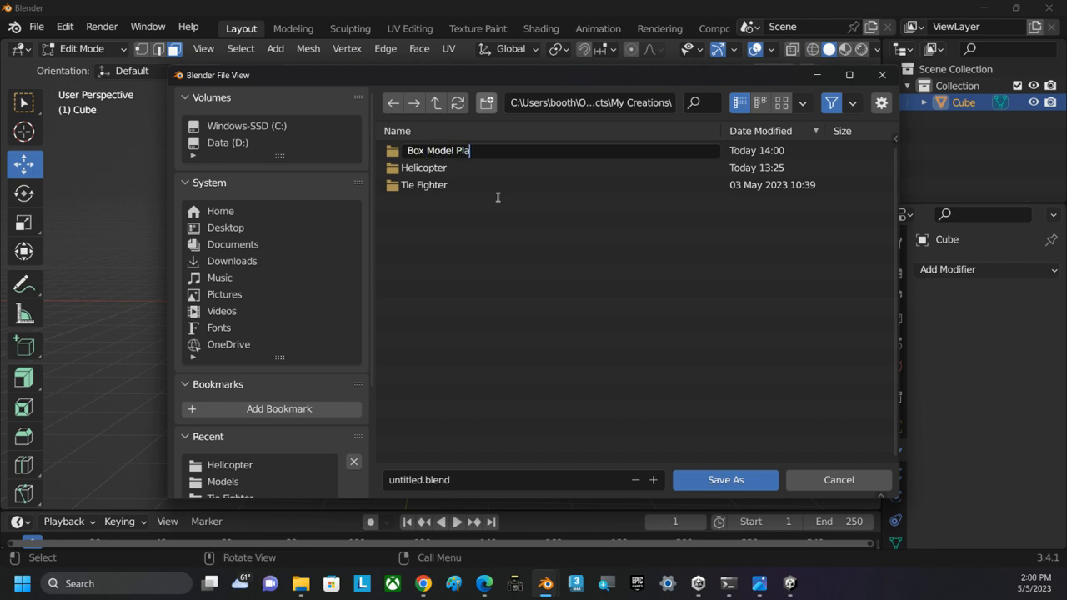
pyautogui.write('ne')
pyautogui.press('Return')
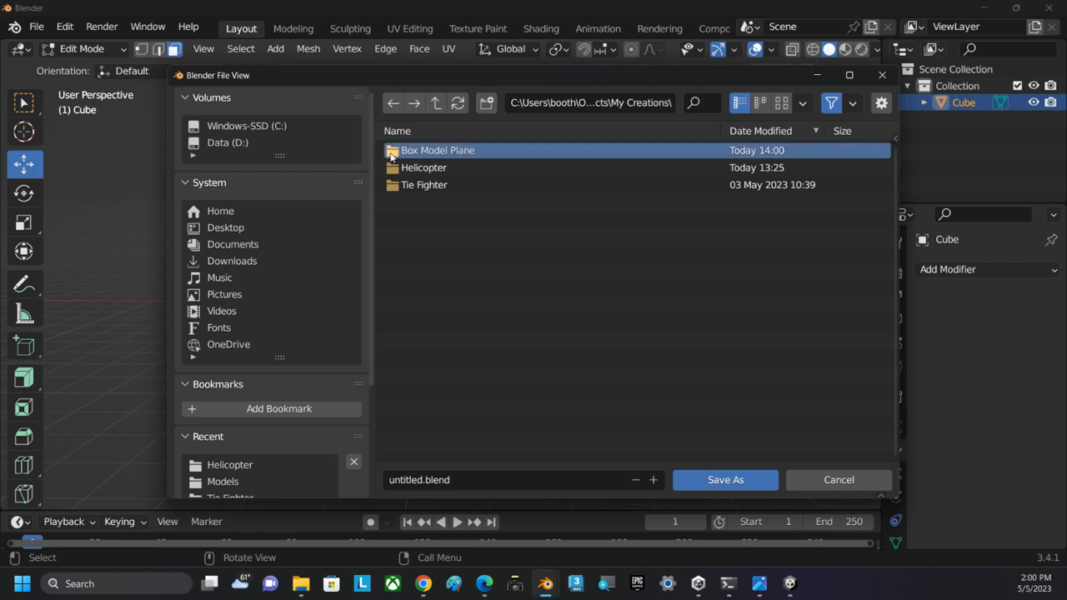
pyautogui.doubleClick(395, 155)
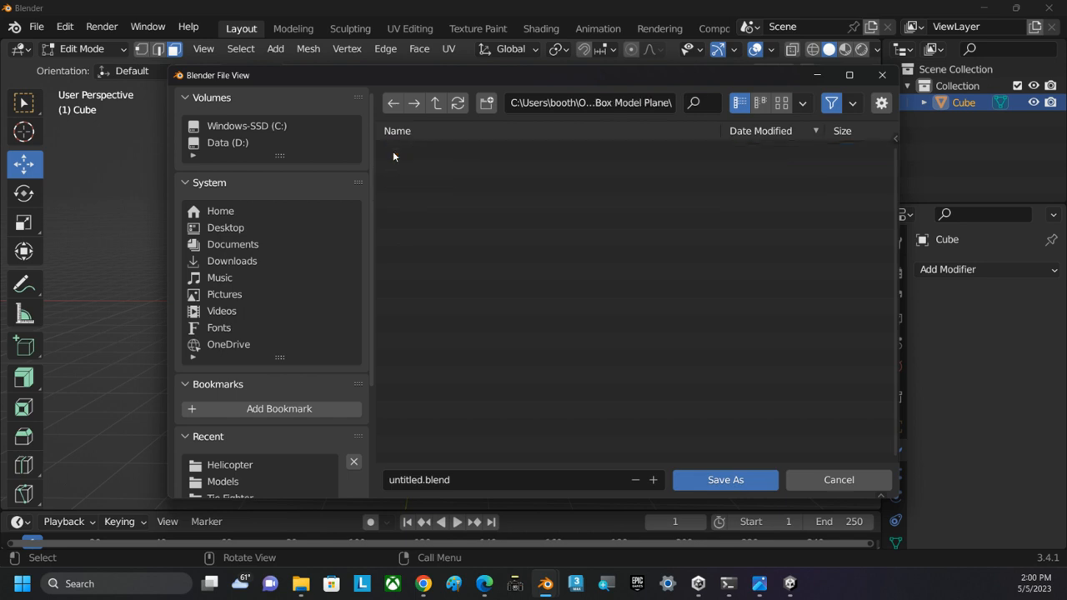
# Step: Name the file Flyer_Demo_001.blend and save it in the Box Model Plane folder
pyautogui.click(420, 478)
pyautogui.click(419, 479)
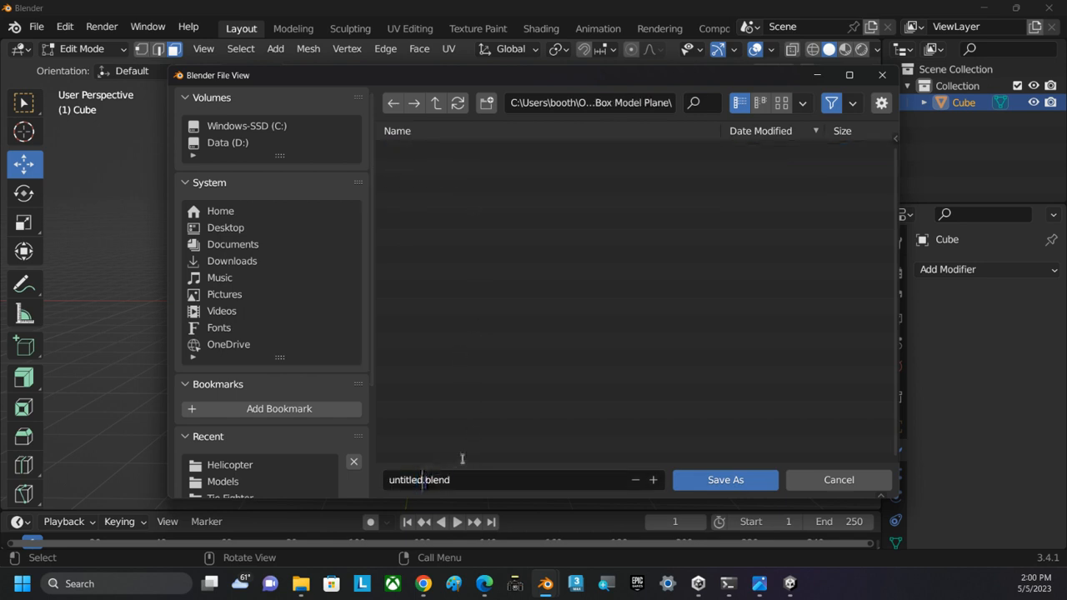
pyautogui.press('BackSpace')
pyautogui.press('BackSpace')
pyautogui.press('BackSpace')
pyautogui.press('BackSpace')
pyautogui.press('BackSpace')
pyautogui.press('BackSpace')
pyautogui.press('BackSpace')
pyautogui.press('BackSpace')
pyautogui.write('Flyer_Demo_001')
pyautogui.click(733, 480)
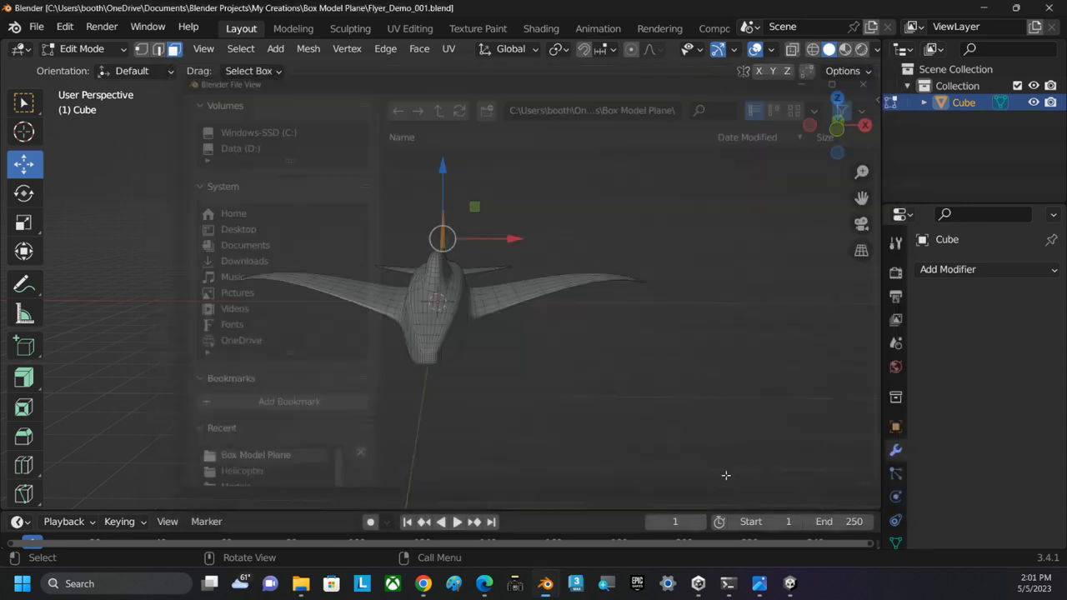